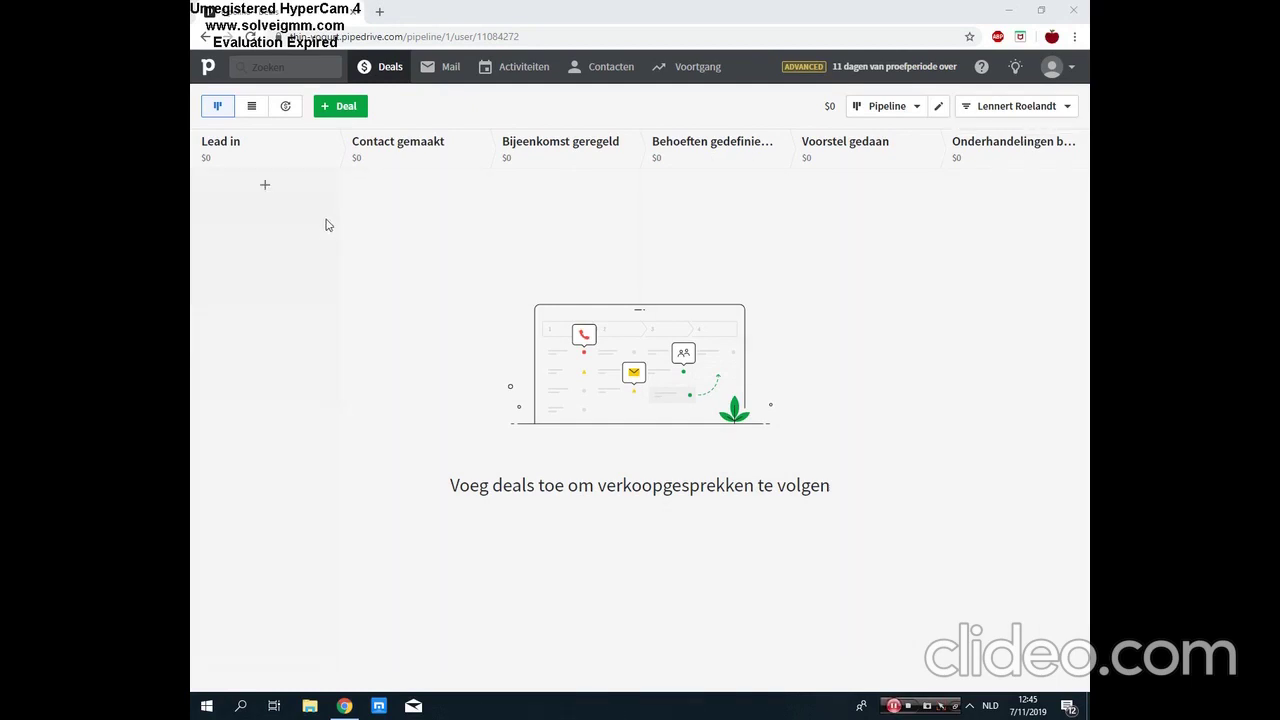
Step: Start a new deal with a new contact person and organisation Alvodak
{"action": "left_click", "coordinate": [345, 106]}
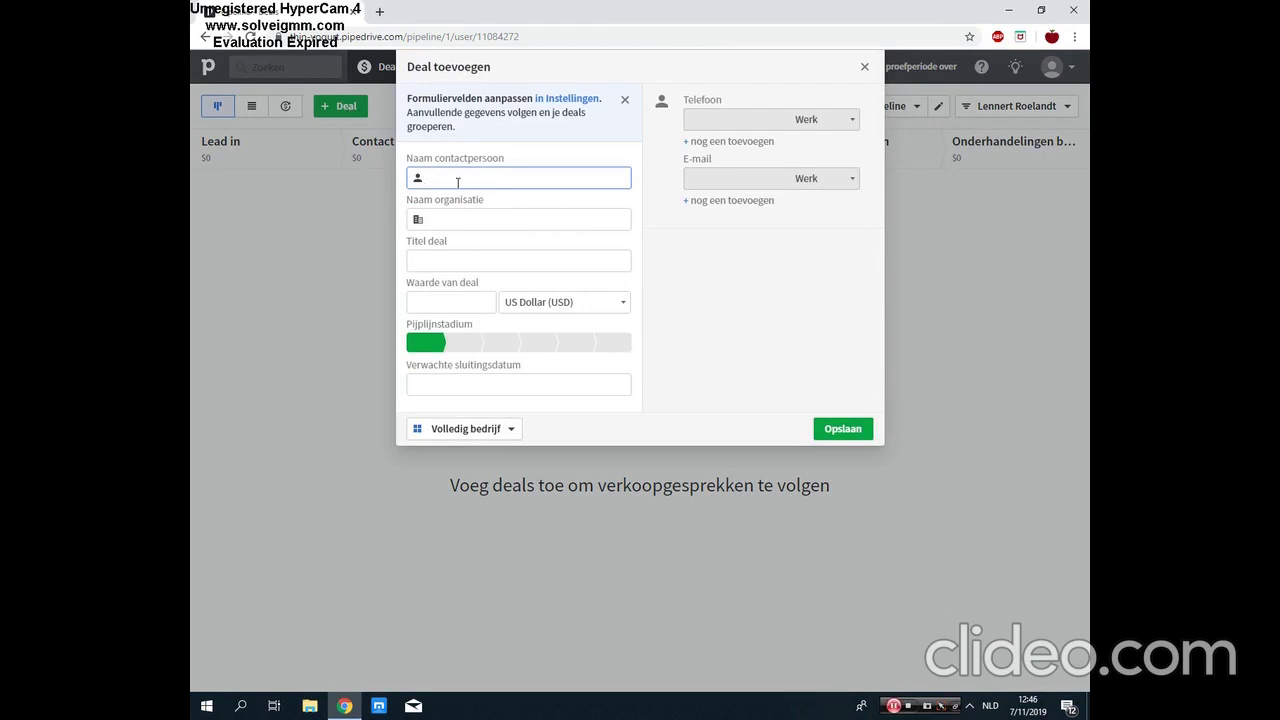
{"action": "key", "text": "Tab"}
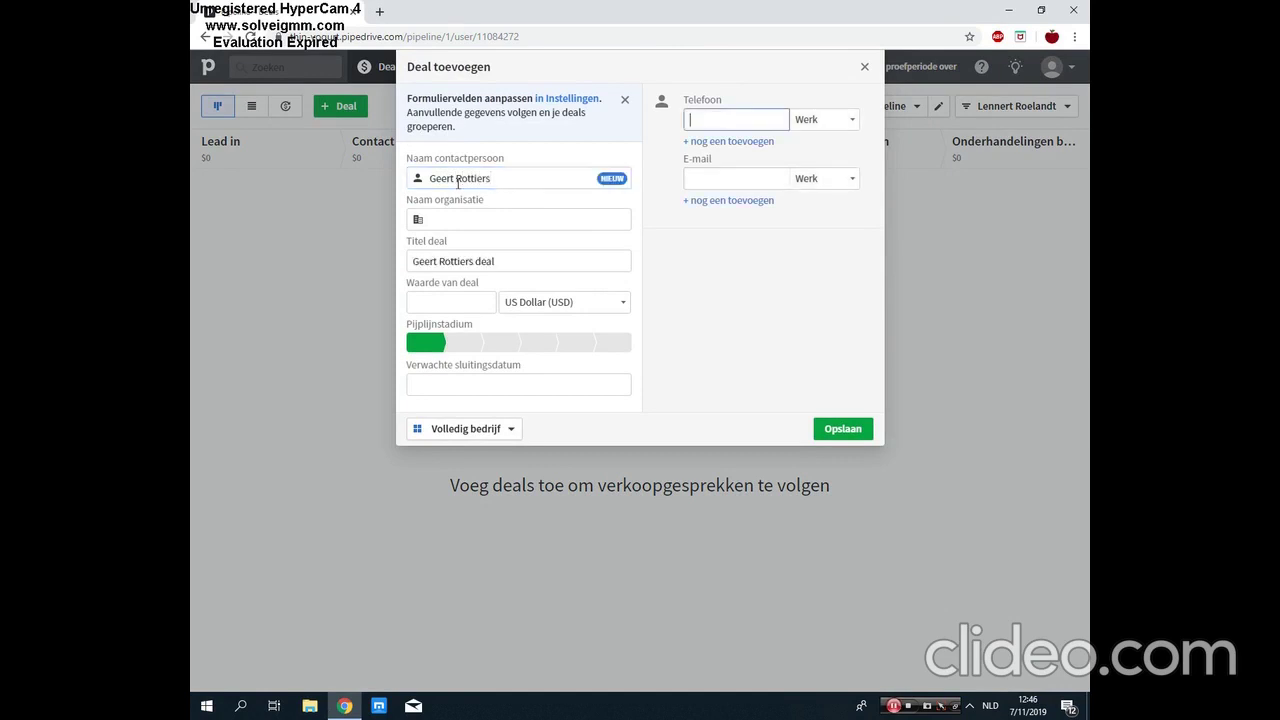
{"action": "left_click", "coordinate": [487, 215]}
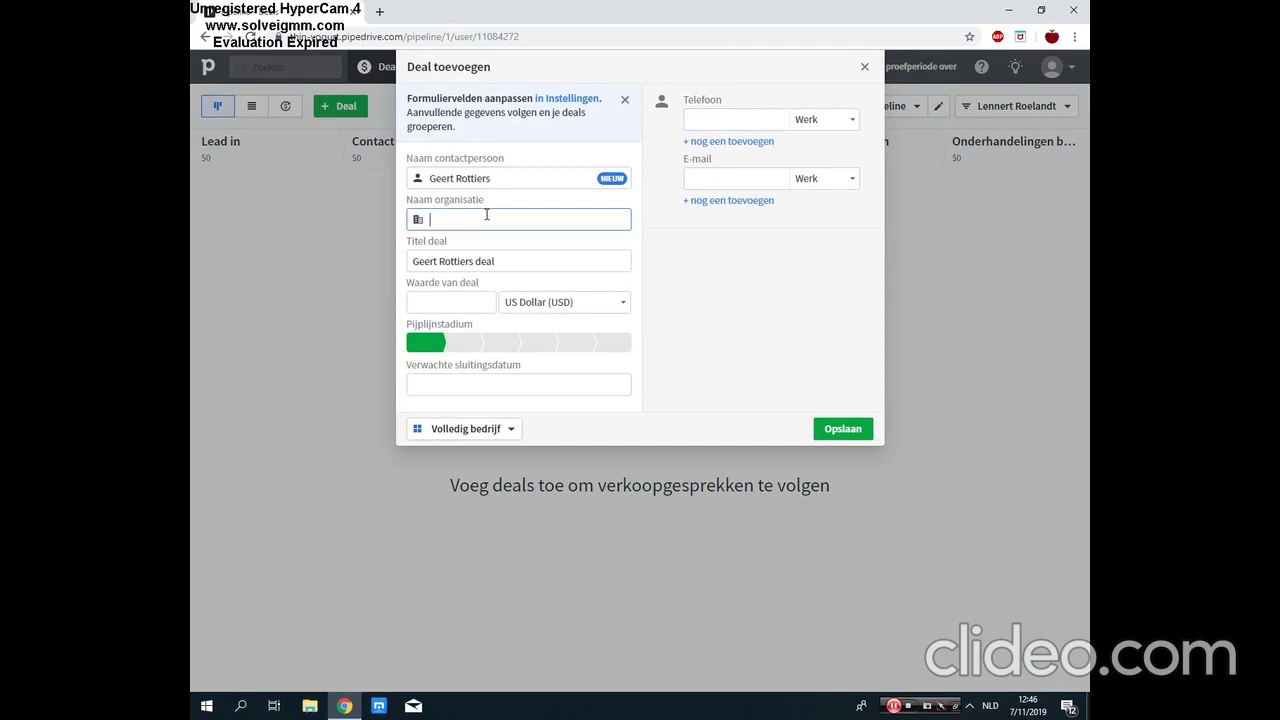
{"action": "type", "text": "Alvodak"}
Step: Title the deal 'Verkoop 100 sandwichpanelen' and give it a value of 5600
{"action": "double_click", "coordinate": [499, 261]}
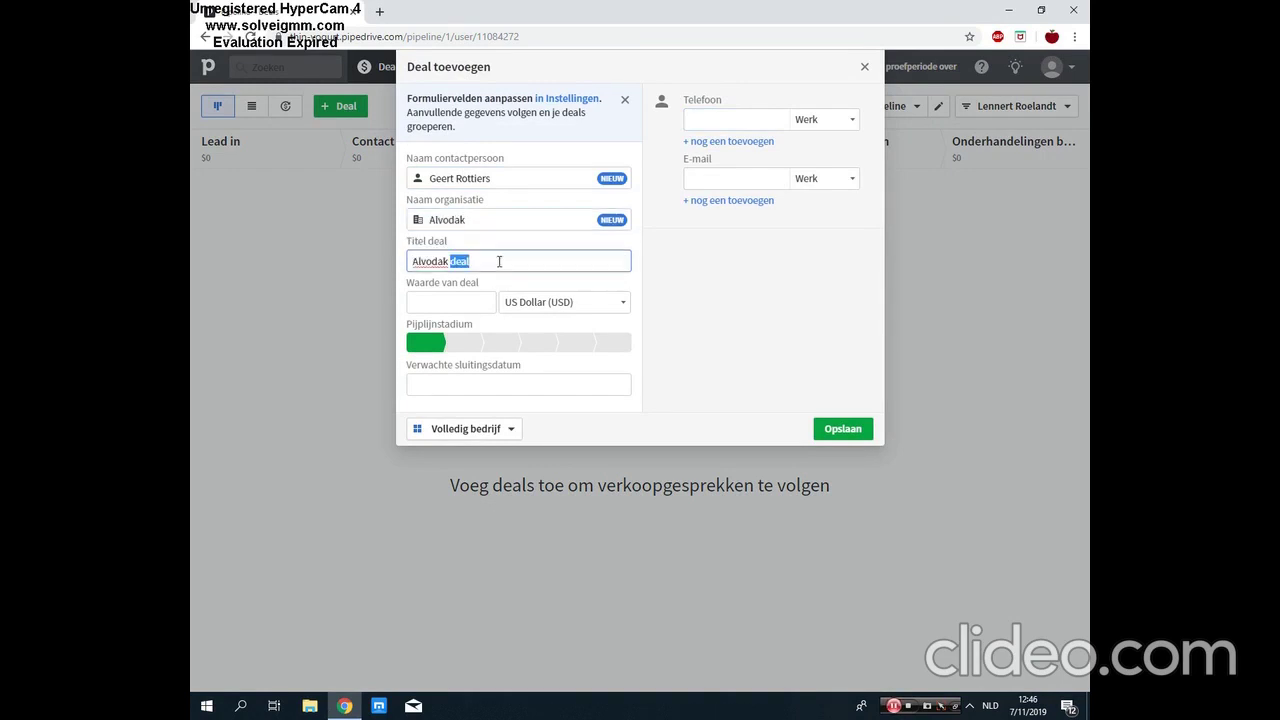
{"action": "triple_click", "coordinate": [499, 261]}
{"action": "left_click", "coordinate": [499, 261]}
{"action": "key", "text": "ctrl+a"}
{"action": "type", "text": "Verkoop 100 sandw"}
{"action": "key", "text": "BackSpace"}
{"action": "key", "text": "BackSpace"}
{"action": "type", "text": "wichpanelen"}
{"action": "left_click", "coordinate": [443, 301]}
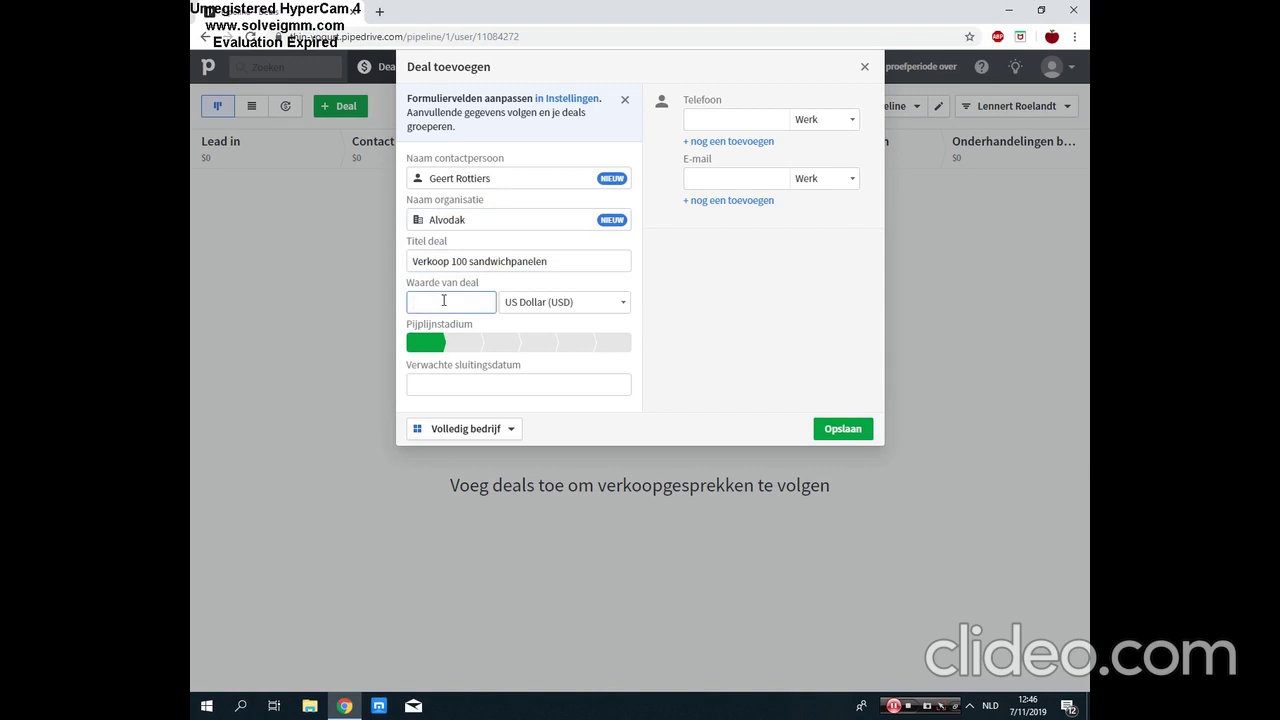
{"action": "type", "text": "5600"}
{"action": "left_click", "coordinate": [538, 314]}
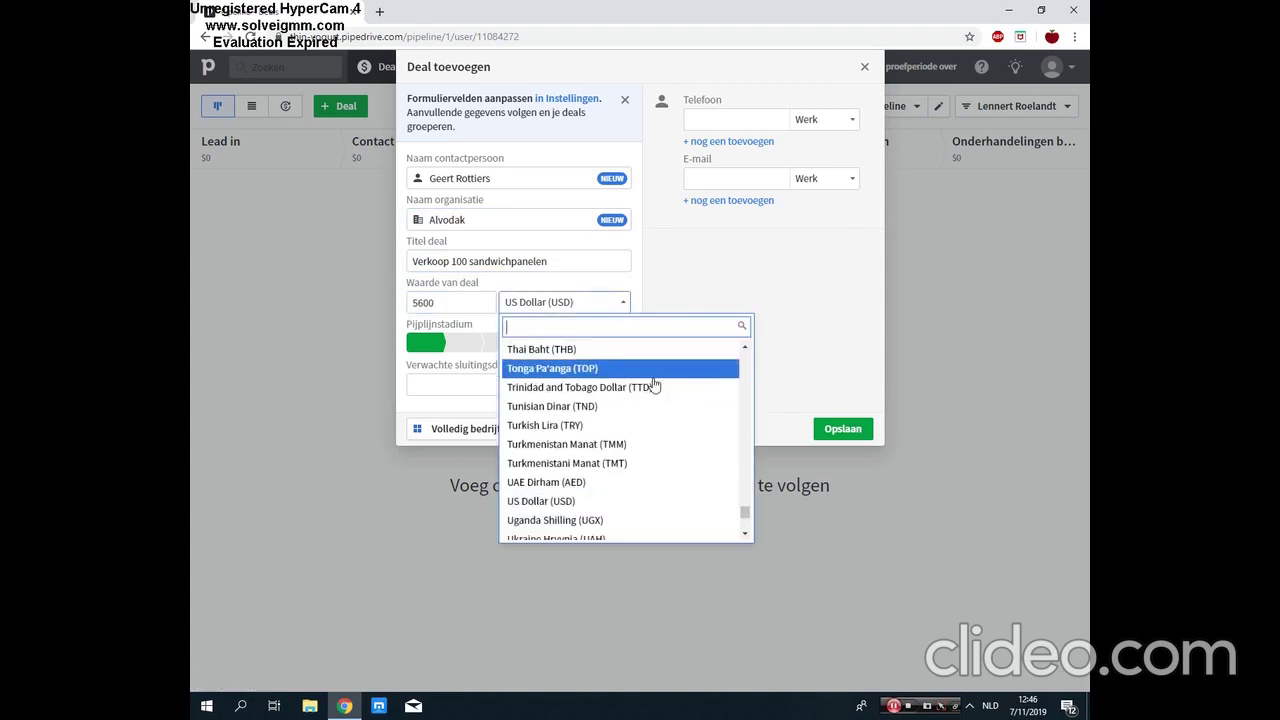
Step: Switch the deal currency to Euro (EUR) and put it in the Contact gemaakt stage
{"action": "type", "text": "euro"}
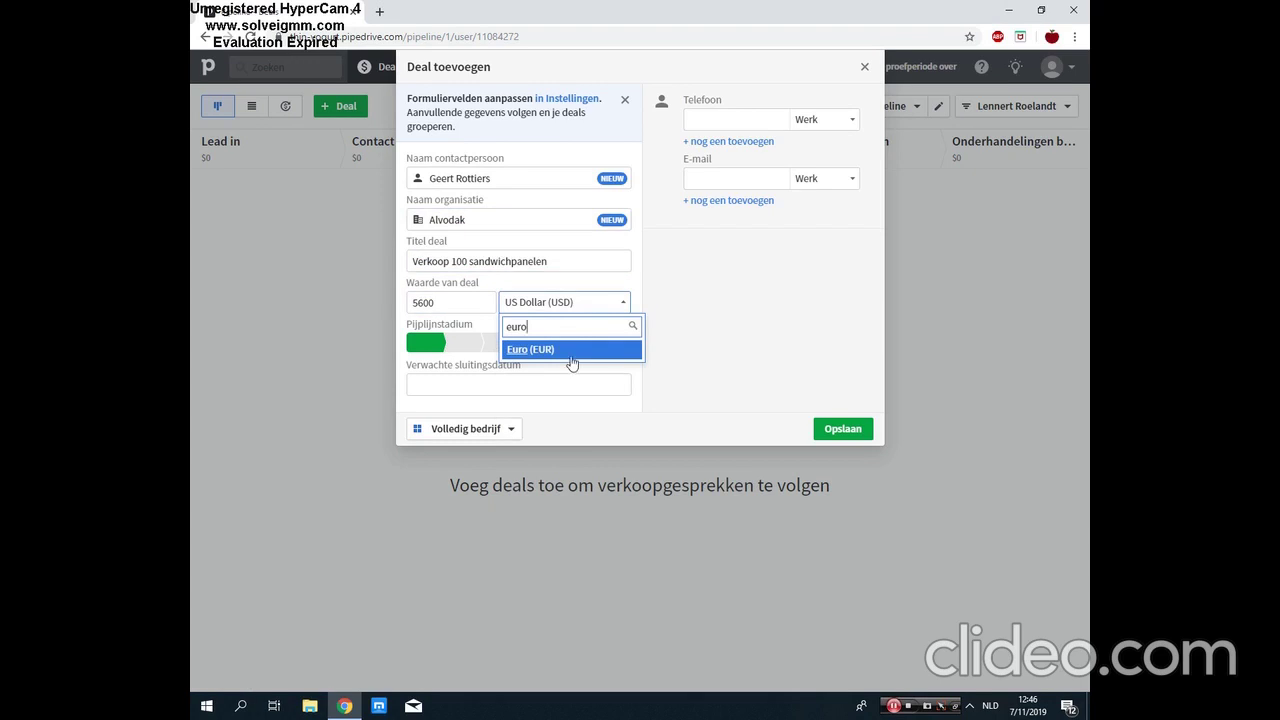
{"action": "left_click", "coordinate": [566, 352]}
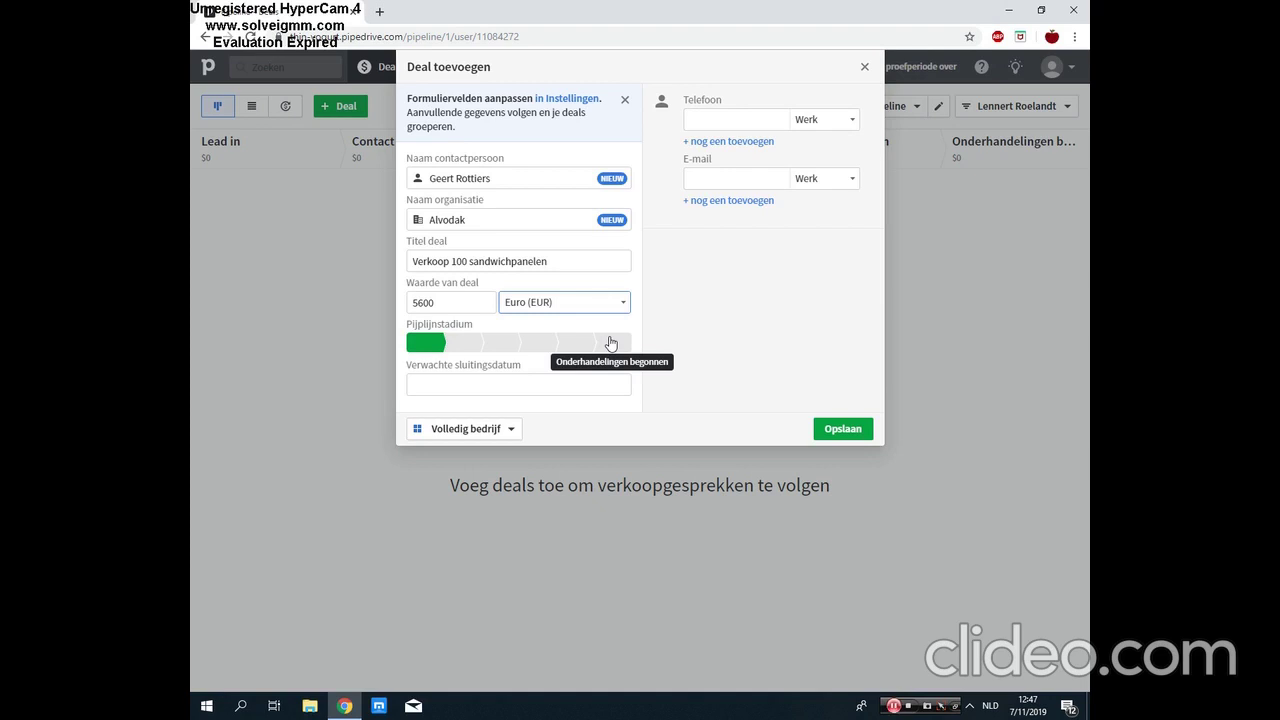
{"action": "left_click", "coordinate": [465, 346]}
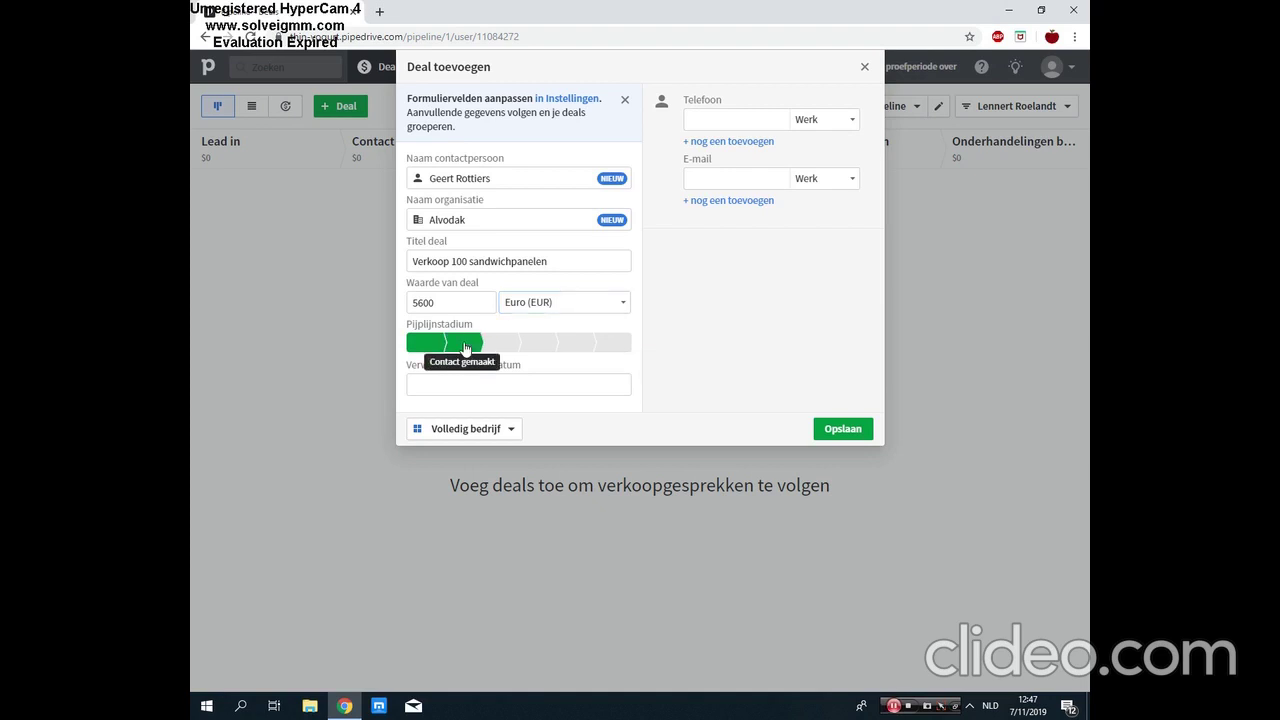
Step: Set the expected close date to 21/11/2019 and enter the contact's work phone and e-mail
{"action": "left_click", "coordinate": [471, 381]}
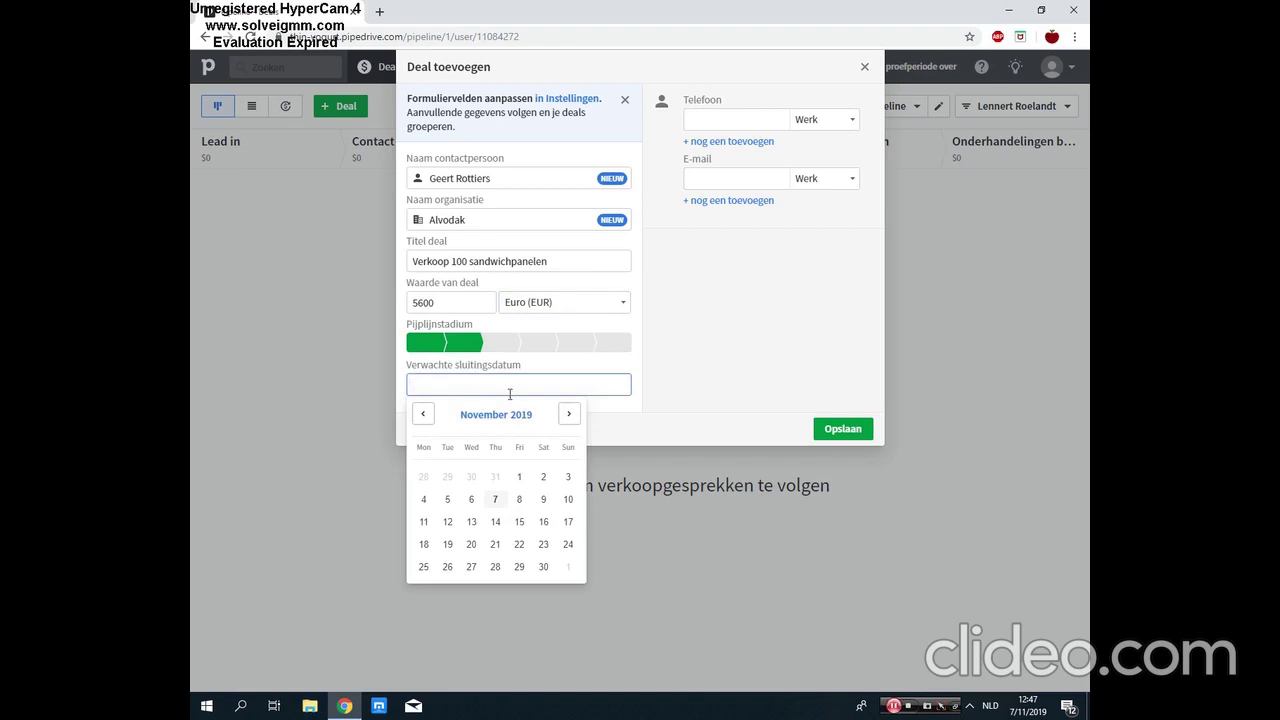
{"action": "left_click", "coordinate": [496, 545]}
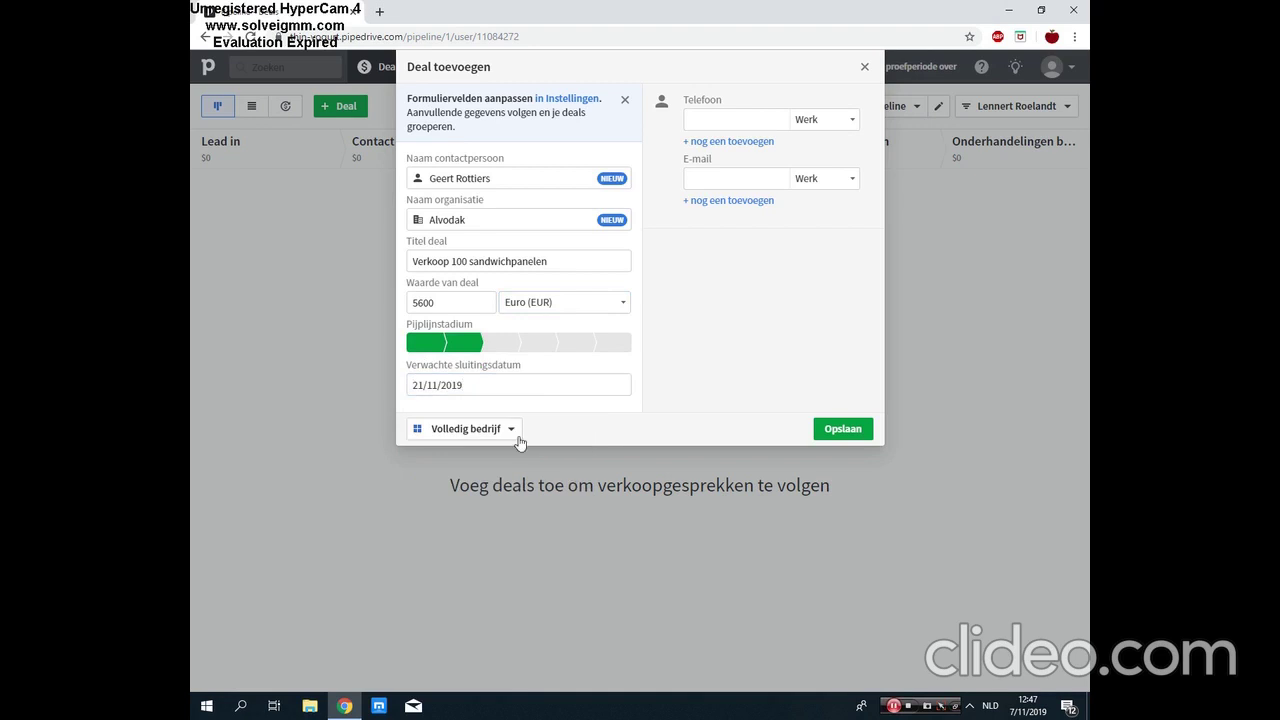
{"action": "left_click", "coordinate": [725, 120]}
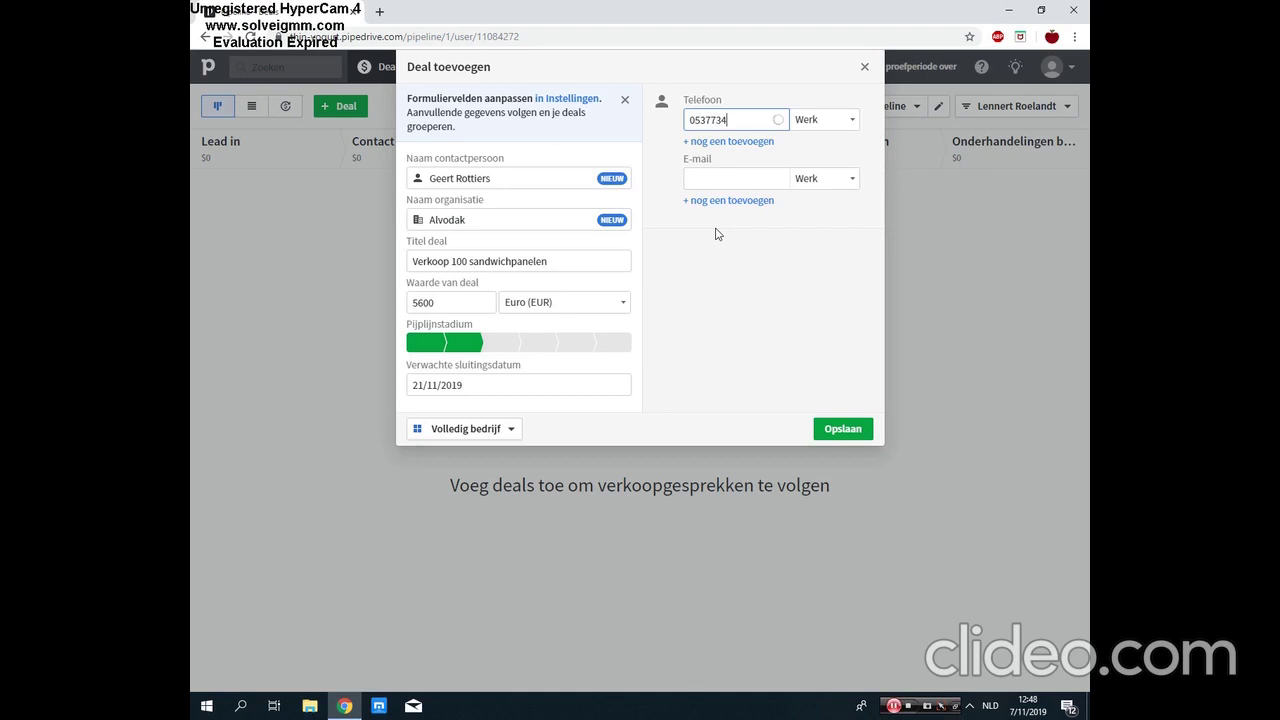
{"action": "left_click", "coordinate": [720, 174]}
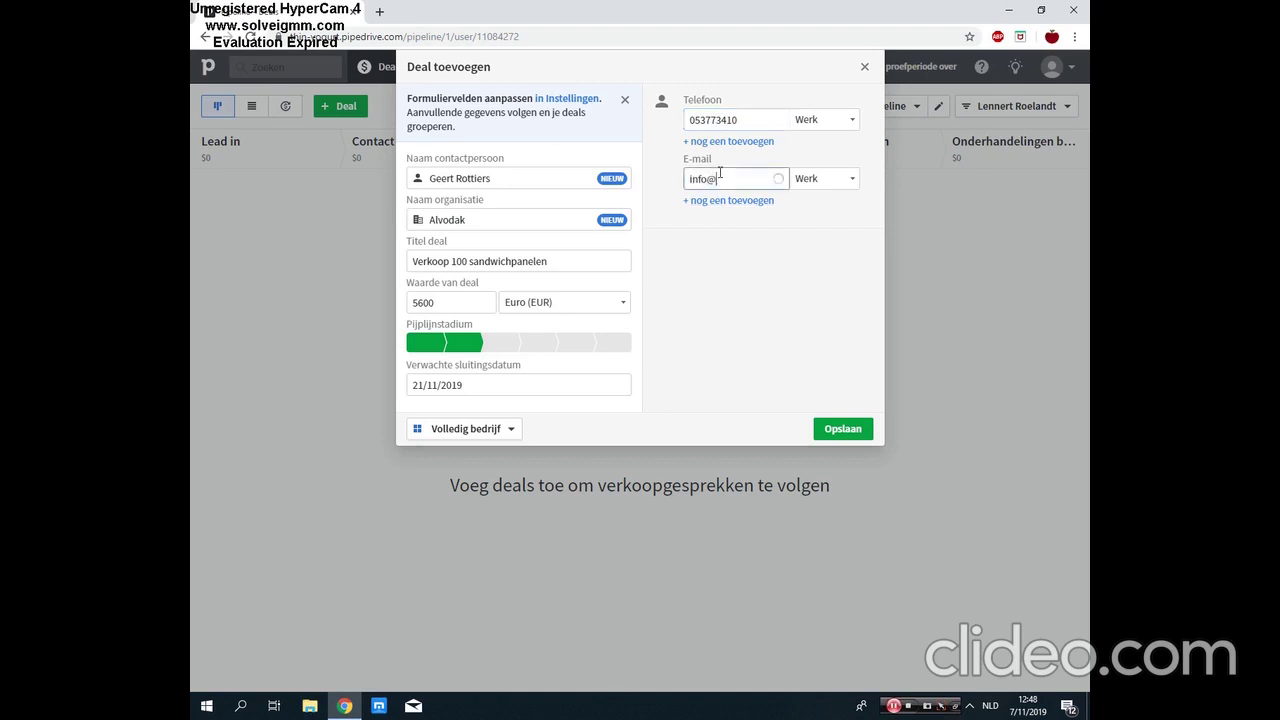
Step: Save the Alvodak deal, then start a new deal with contact and organisation Montea
{"action": "left_click", "coordinate": [858, 429]}
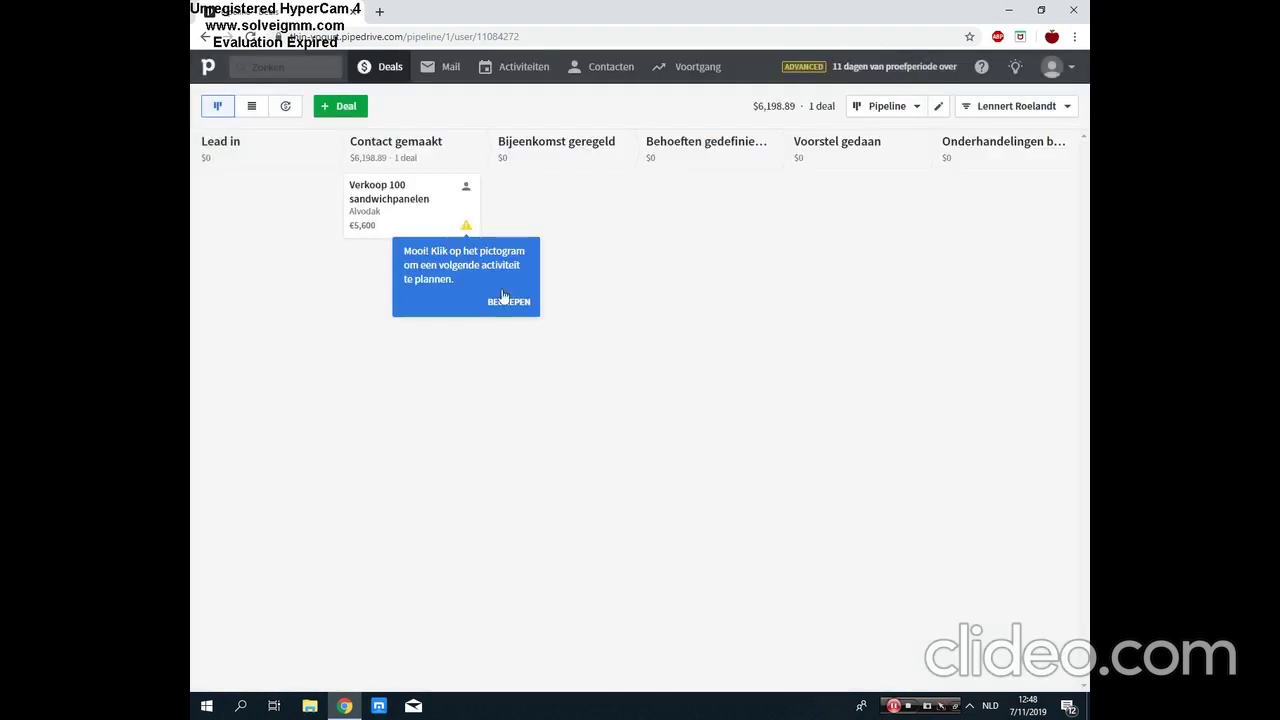
{"action": "left_click", "coordinate": [505, 303]}
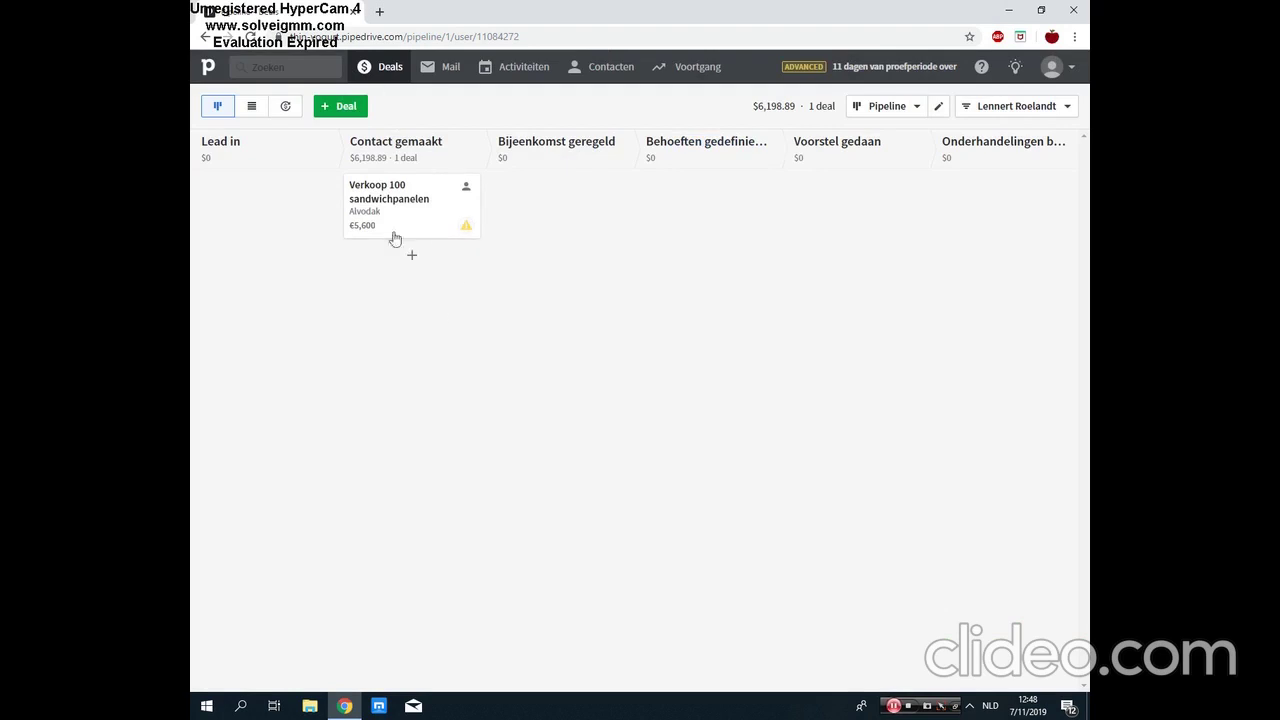
{"action": "left_click", "coordinate": [345, 107]}
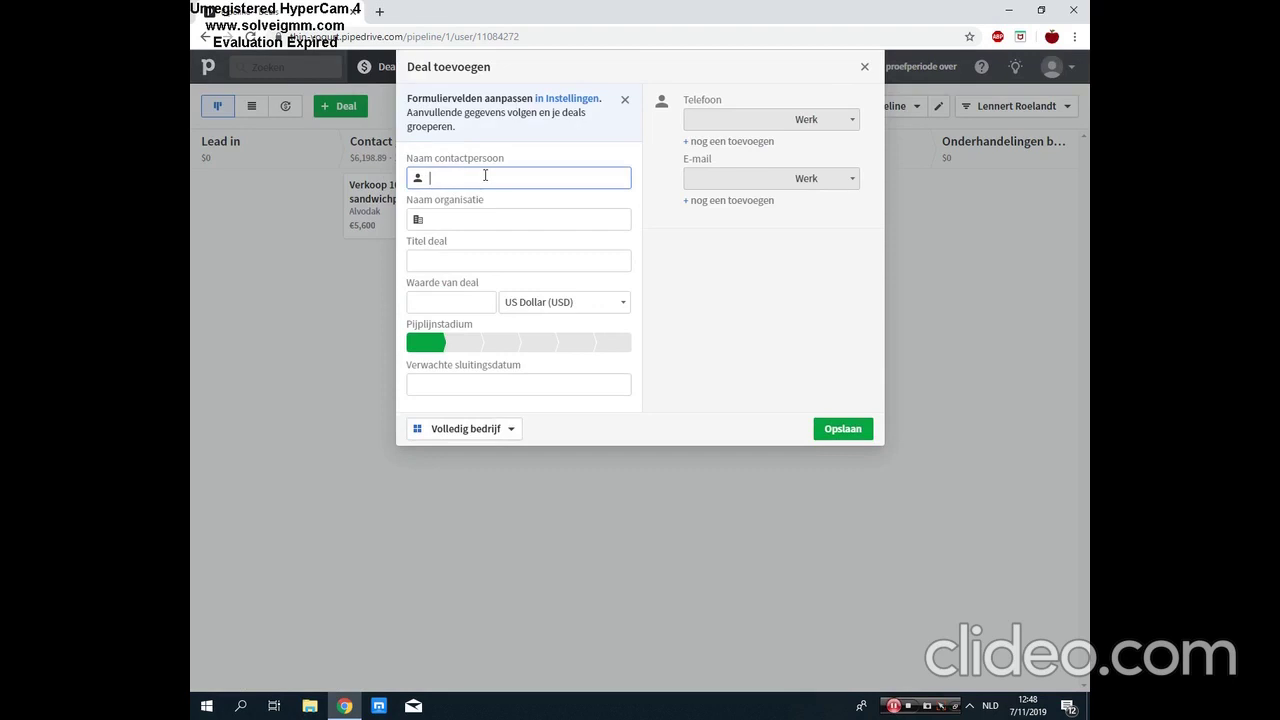
{"action": "type", "text": "Montea"}
{"action": "key", "text": "Tab"}
{"action": "left_click", "coordinate": [475, 229]}
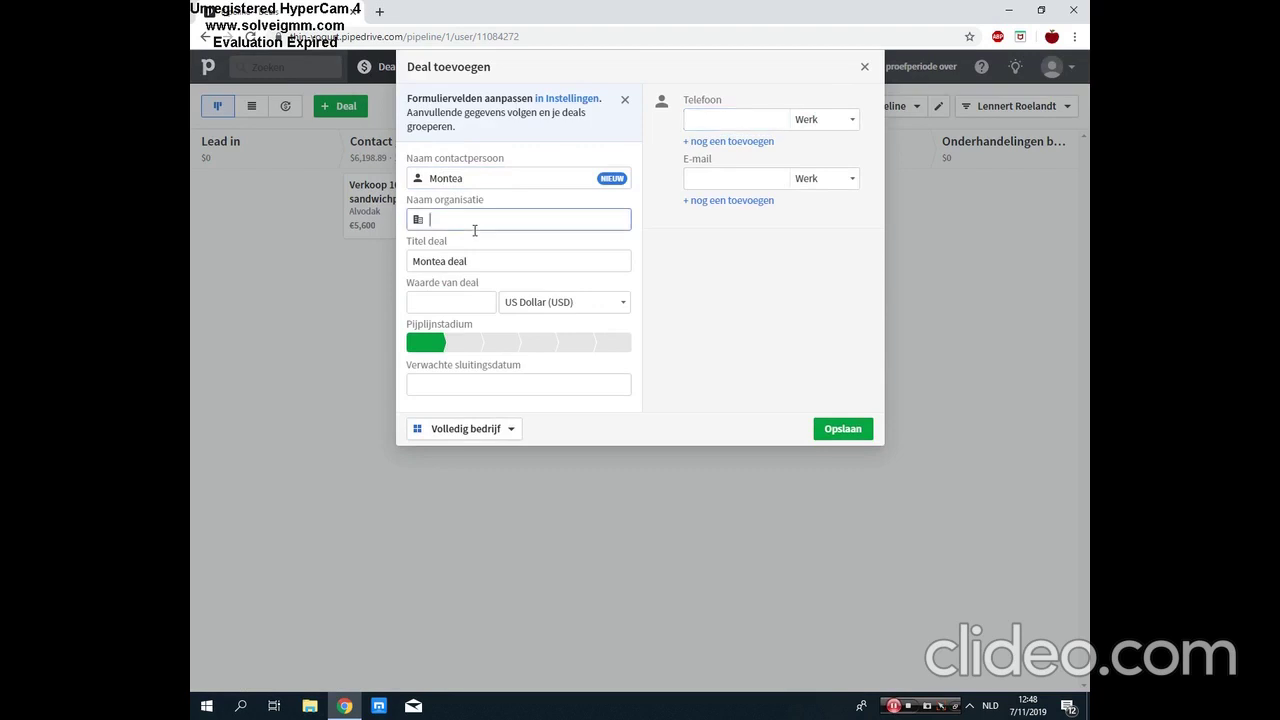
{"action": "type", "text": "Montea"}
Step: Title the Montea deal 'Verkoop pand' with a value of 250000 in Euro (EUR)
{"action": "double_click", "coordinate": [482, 270]}
{"action": "key", "text": "BackSpace"}
{"action": "key", "text": "BackSpace"}
{"action": "key", "text": "BackSpace"}
{"action": "key", "text": "BackSpace"}
{"action": "key", "text": "BackSpace"}
{"action": "key", "text": "BackSpace"}
{"action": "key", "text": "BackSpace"}
{"action": "key", "text": "BackSpace"}
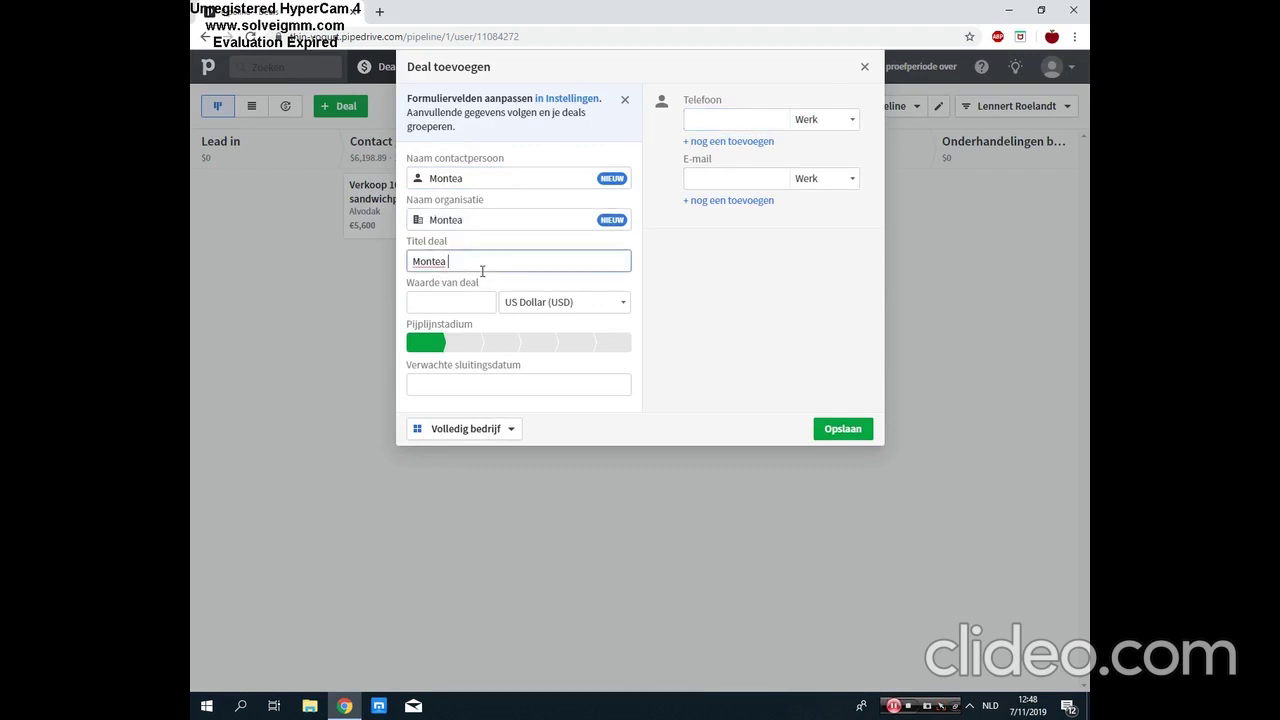
{"action": "type", "text": "Verkoop pand"}
{"action": "left_click", "coordinate": [463, 305]}
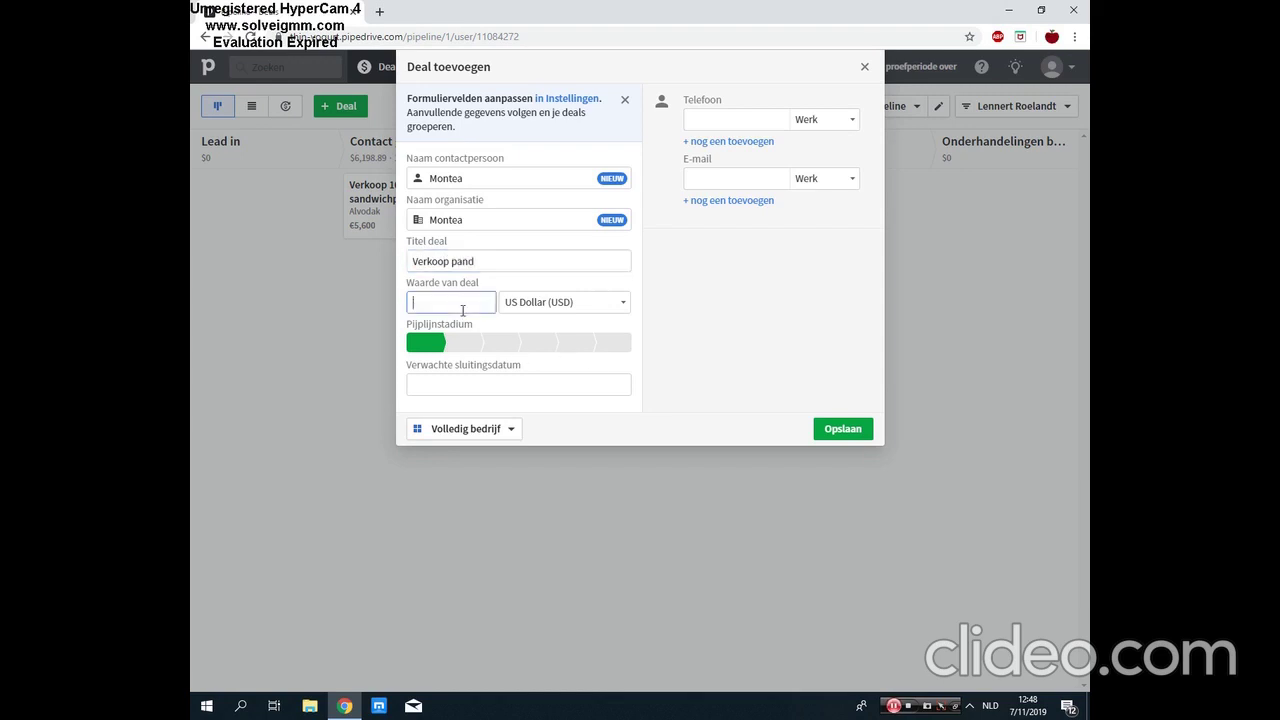
{"action": "type", "text": "250000"}
{"action": "left_click", "coordinate": [570, 307]}
{"action": "type", "text": "eur"}
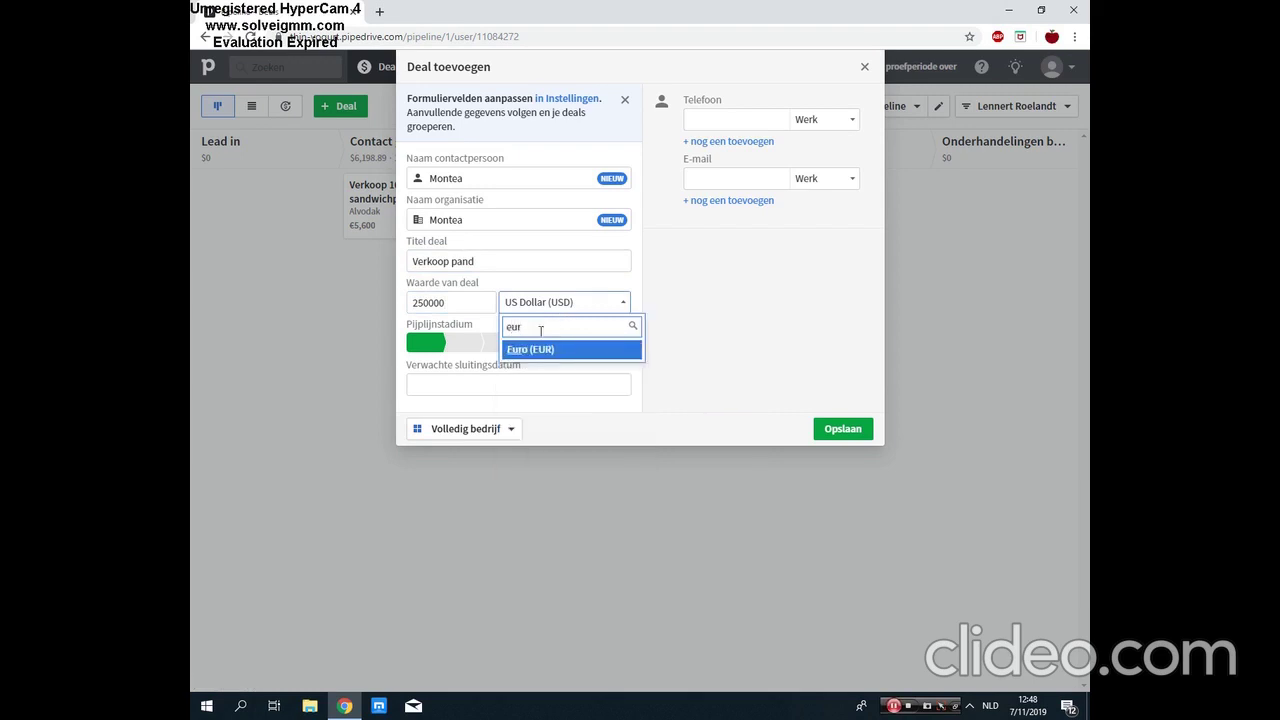
{"action": "left_click", "coordinate": [536, 350]}
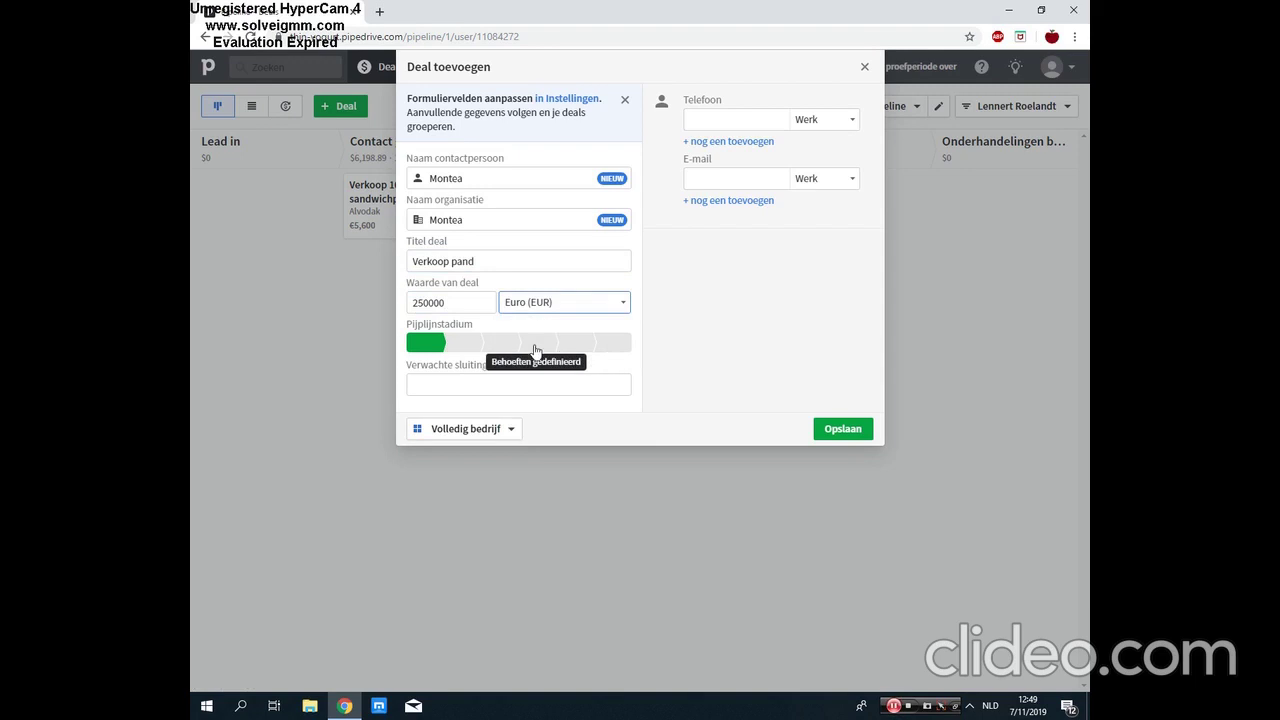
Step: Put the deal in Behoeften gedefinieerd with expected close date 7 January 2020
{"action": "left_click", "coordinate": [535, 346]}
{"action": "left_click", "coordinate": [513, 383]}
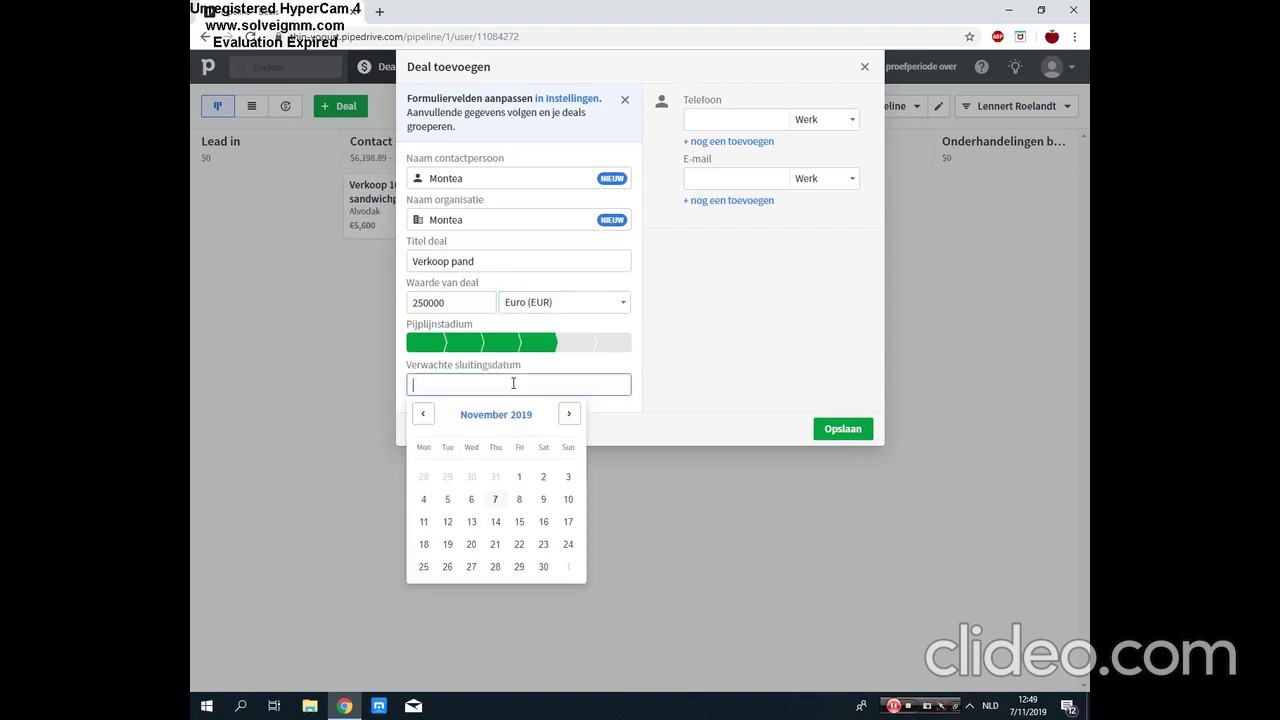
{"action": "left_click", "coordinate": [568, 418]}
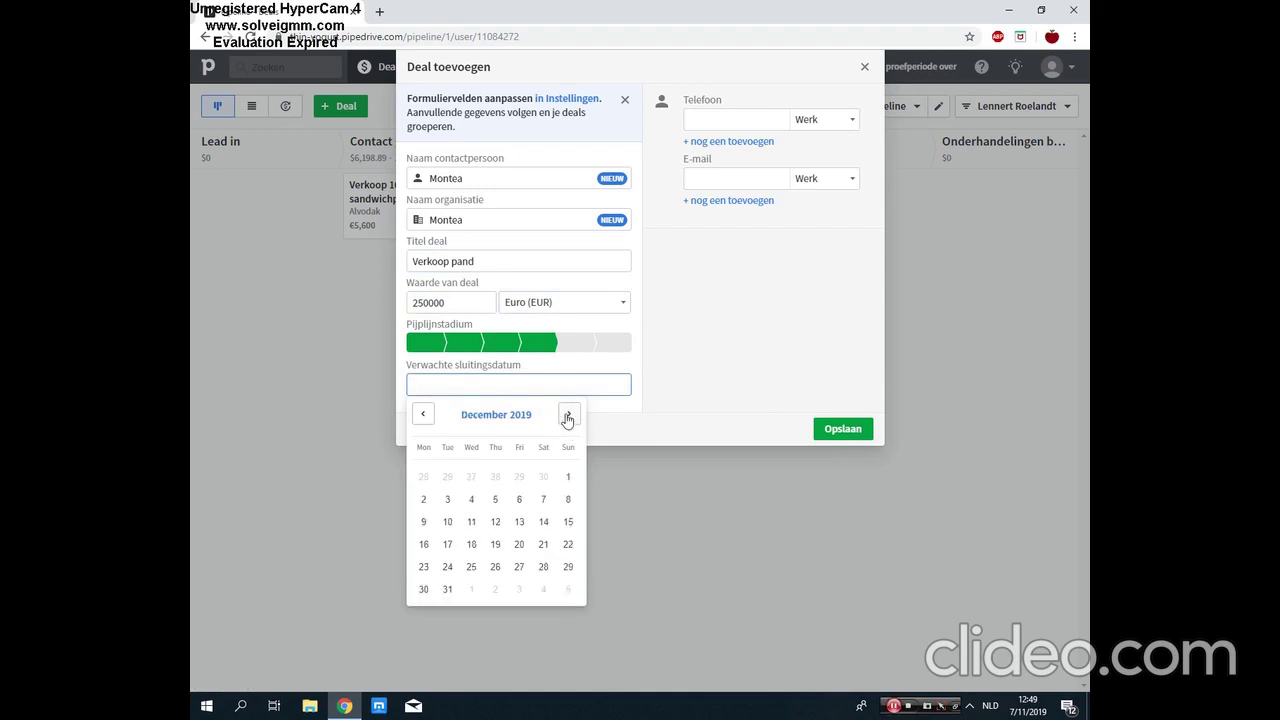
{"action": "left_click", "coordinate": [567, 416]}
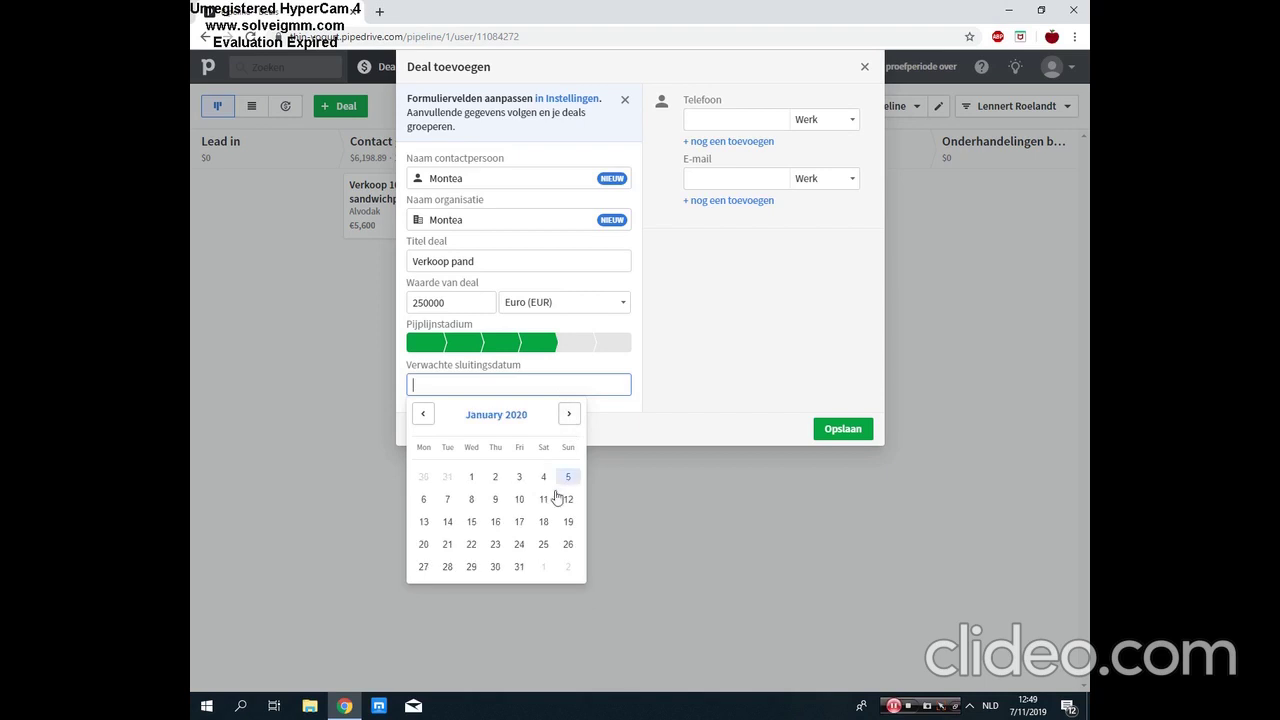
{"action": "left_click", "coordinate": [447, 501]}
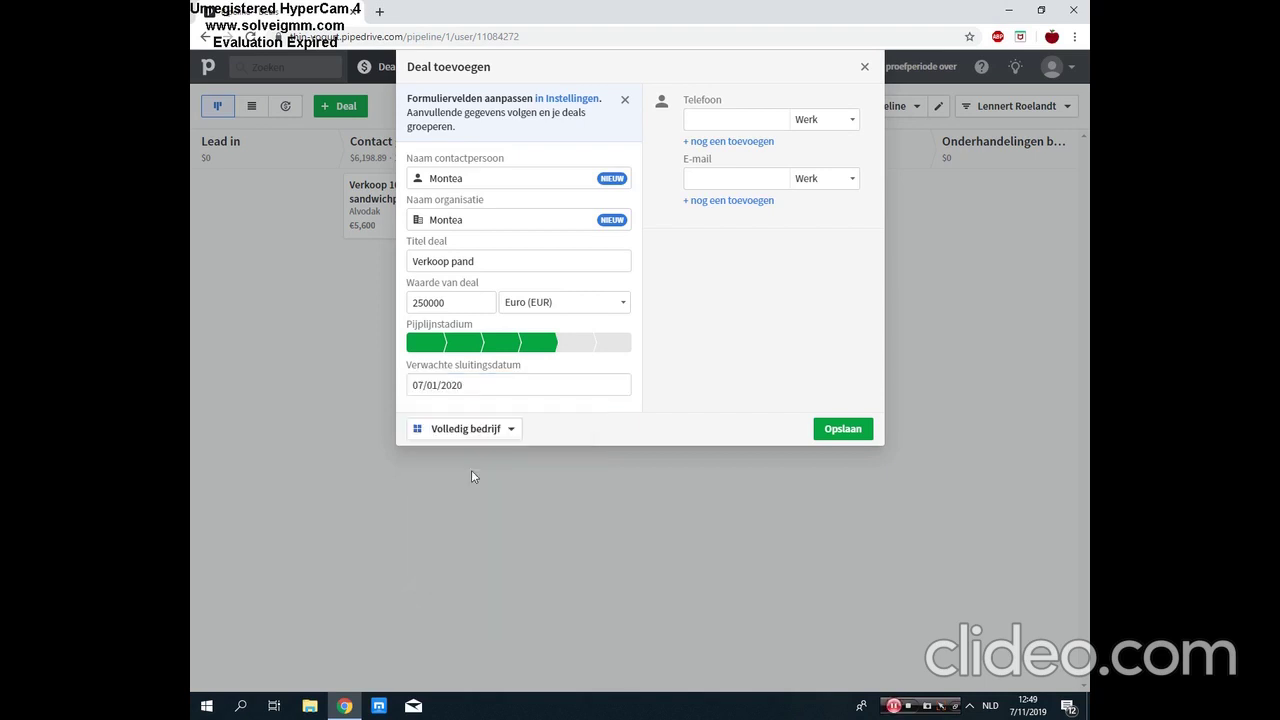
Step: Enter the contact's phone number and e-mail address, then save the Verkoop pand deal
{"action": "left_click", "coordinate": [733, 125]}
{"action": "left_click", "coordinate": [716, 174]}
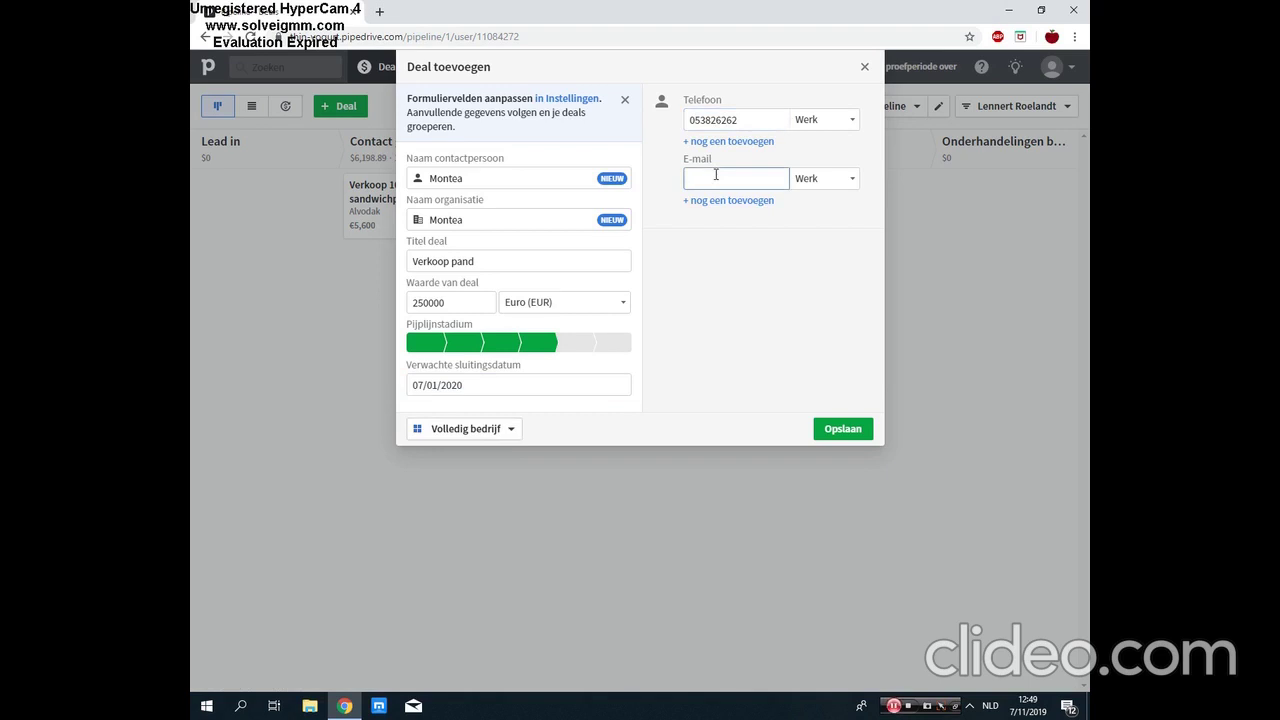
{"action": "left_click", "coordinate": [849, 432]}
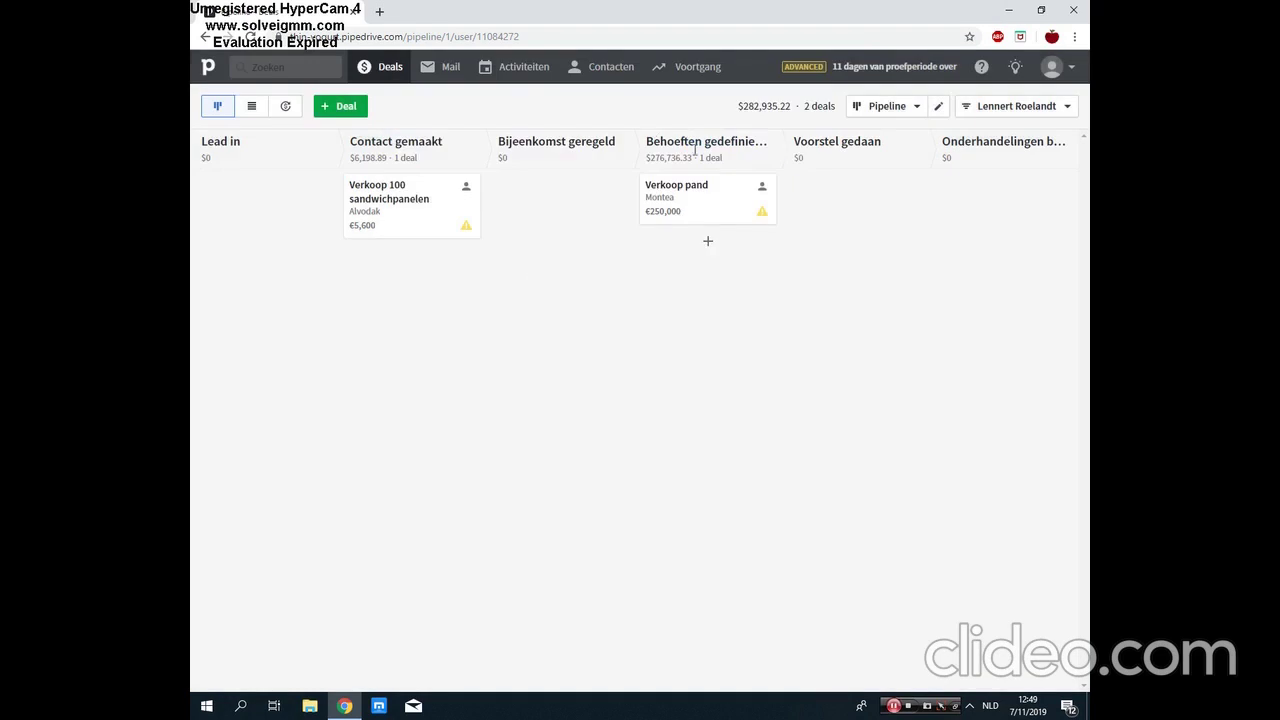
Step: Create a deal for a new contact person at new organisation DHL Benelux, saved in Lead in
{"action": "left_click", "coordinate": [345, 107]}
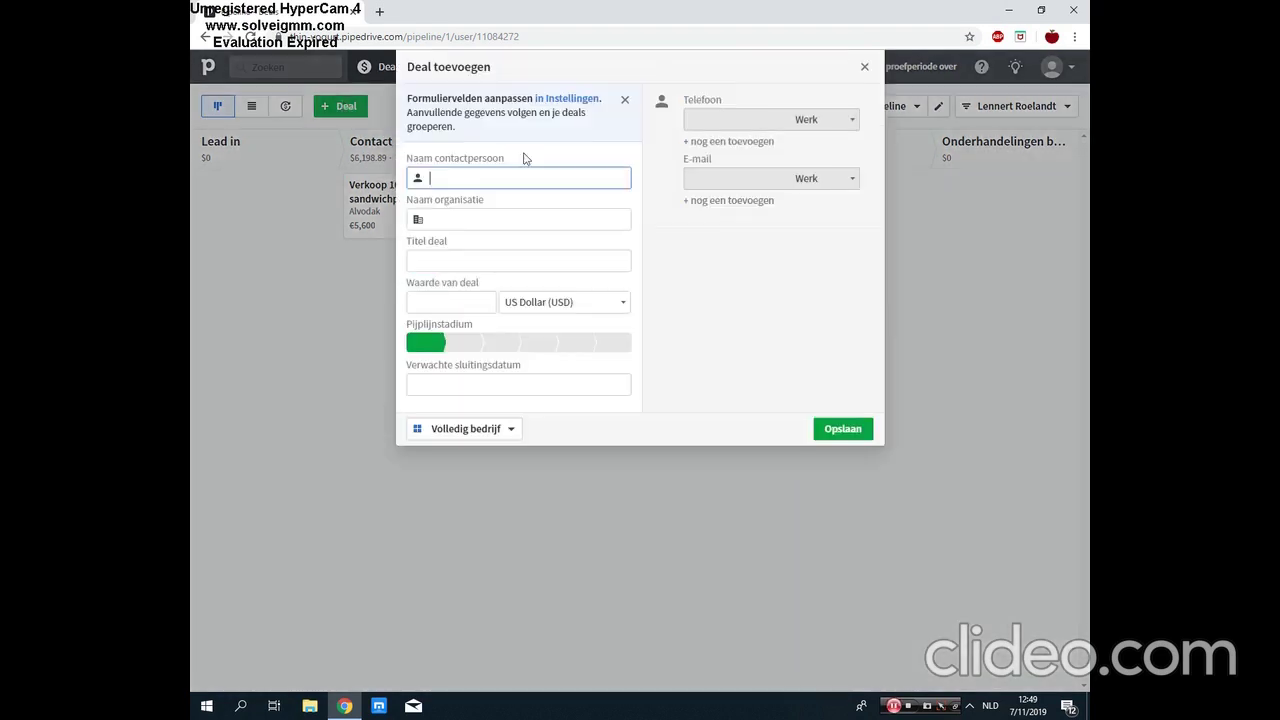
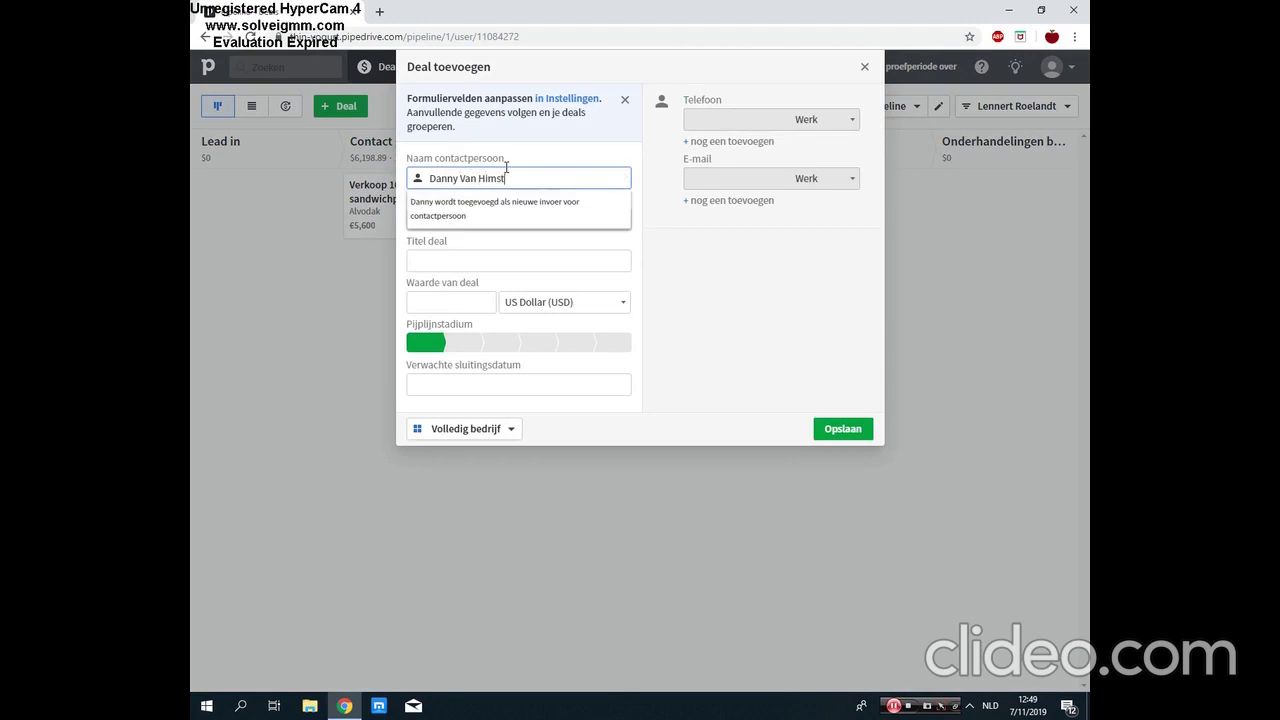
{"action": "key", "text": "Return"}
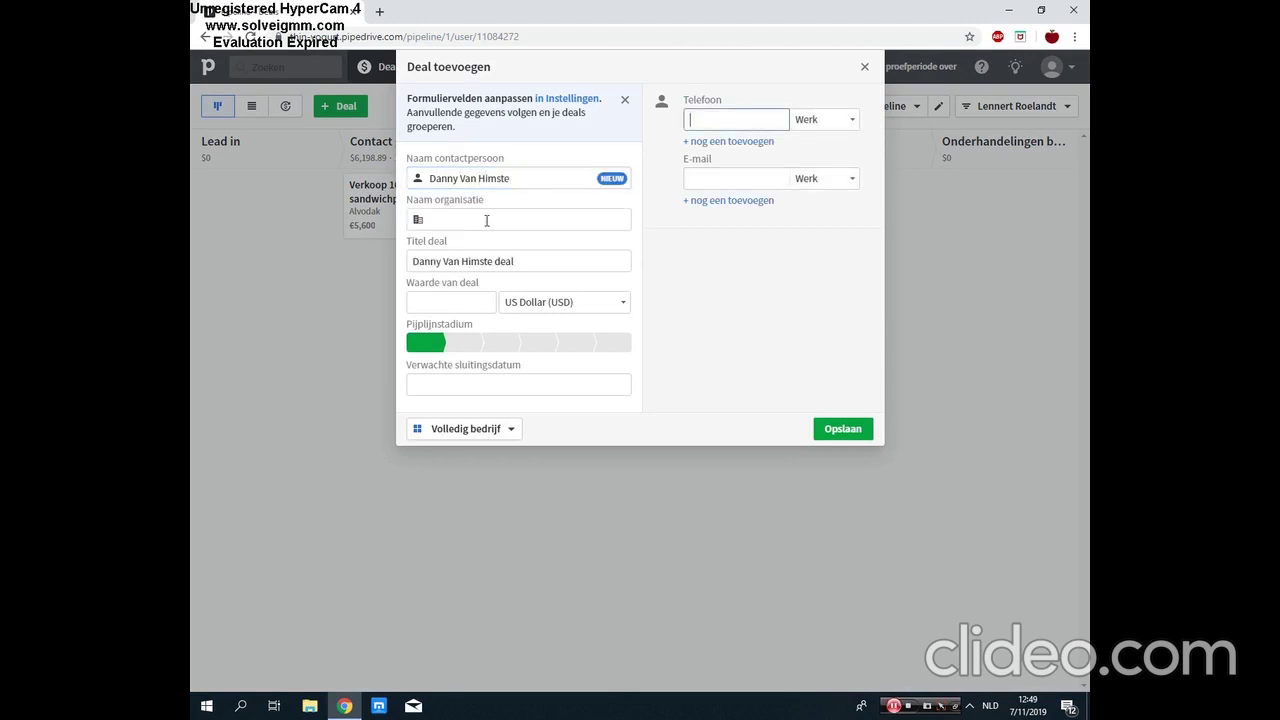
{"action": "left_click", "coordinate": [487, 220]}
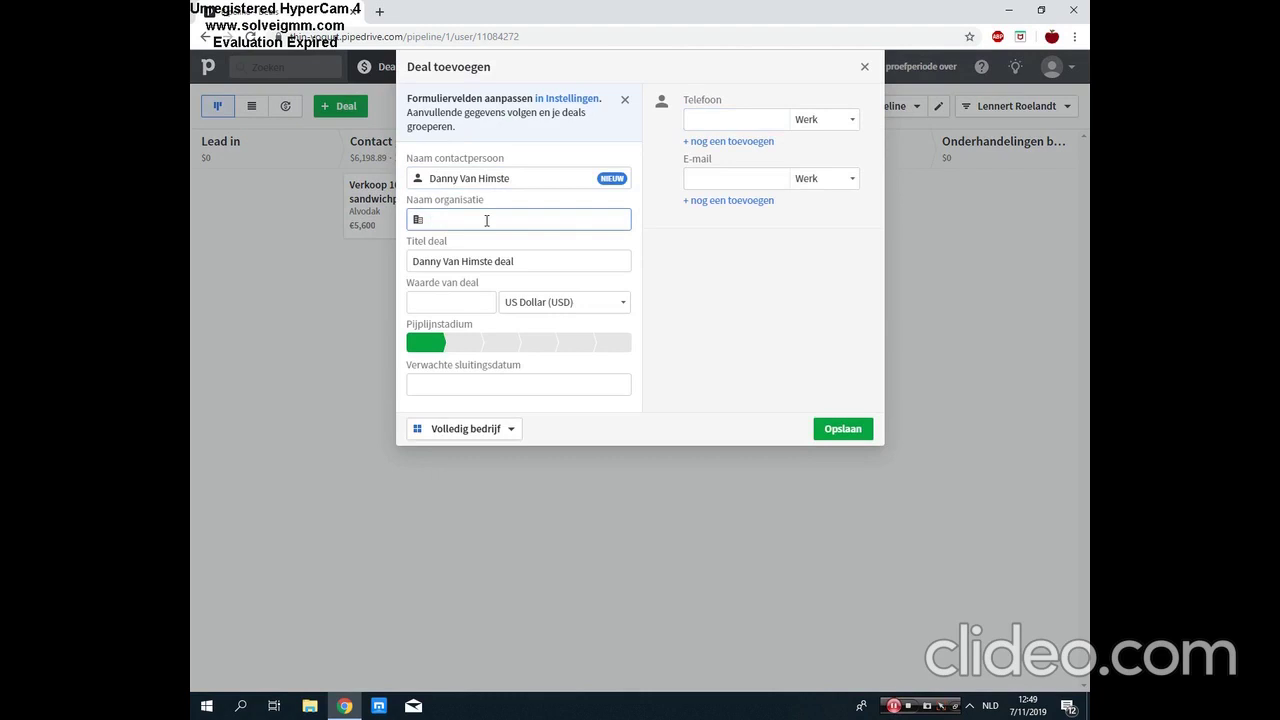
{"action": "type", "text": "DHL Benelux"}
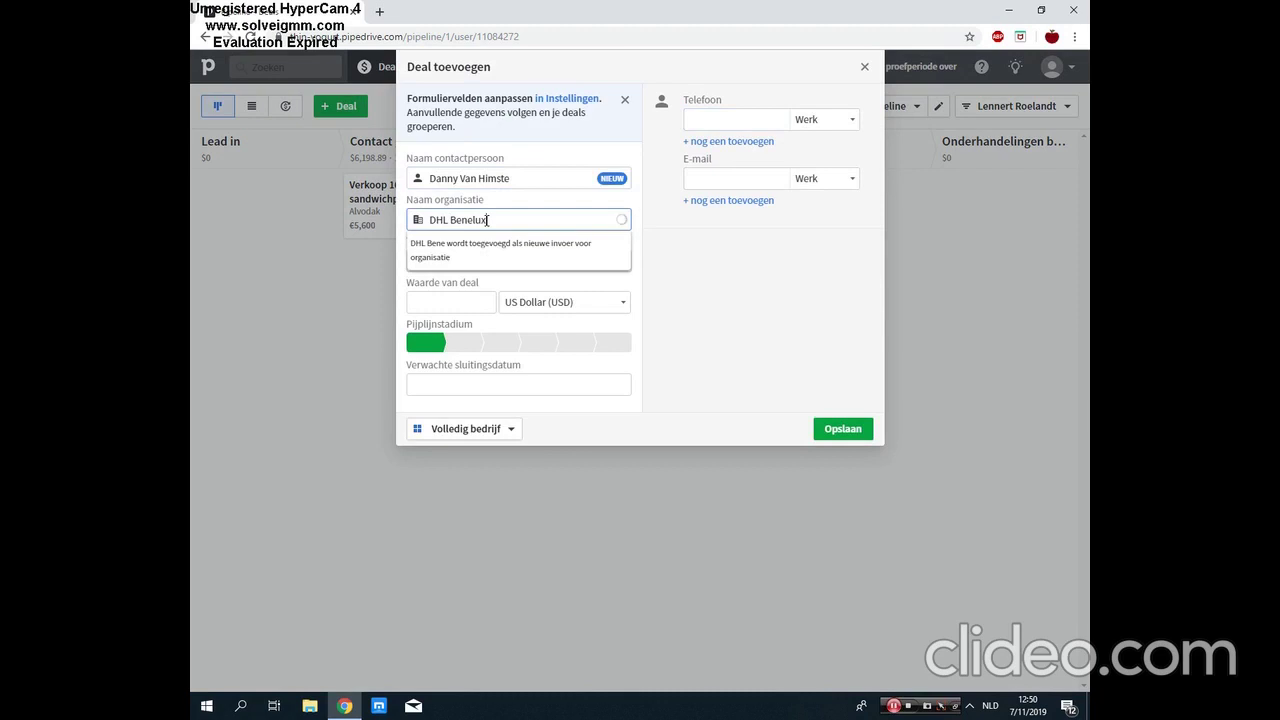
{"action": "key", "text": "Return"}
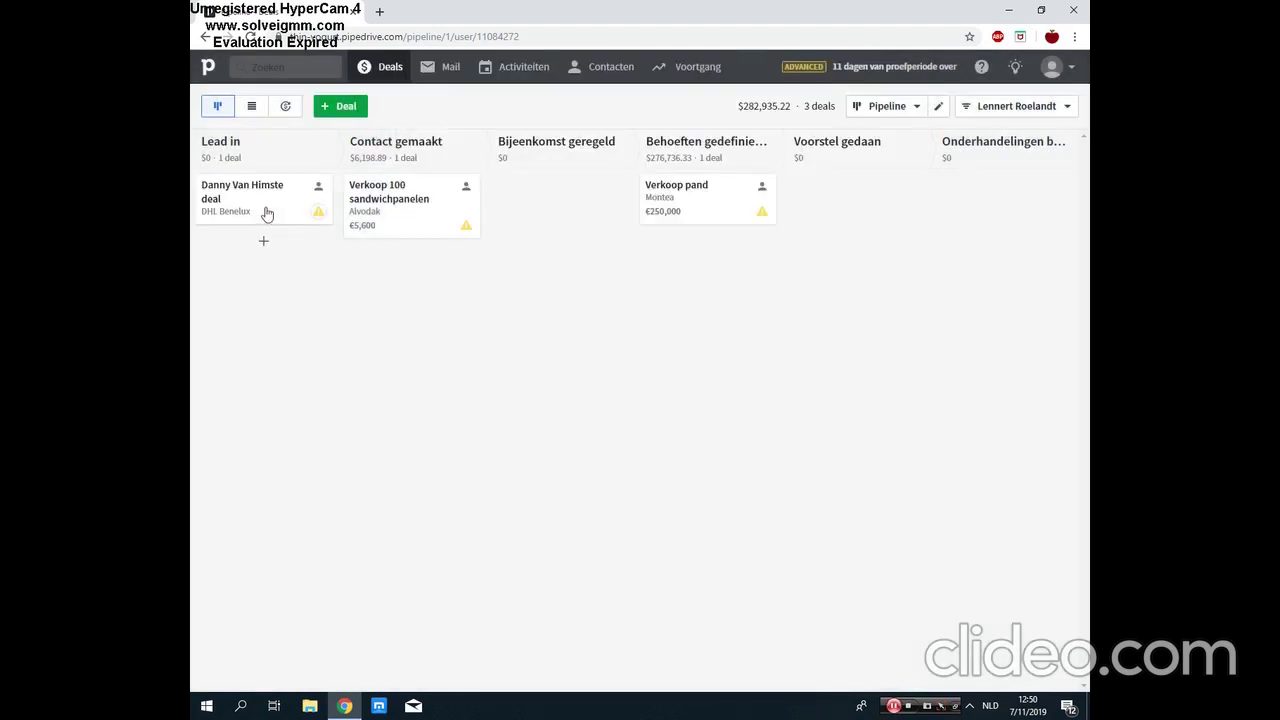
Step: Open the DHL Benelux deal's page from the pipeline board
{"action": "left_click", "coordinate": [266, 212]}
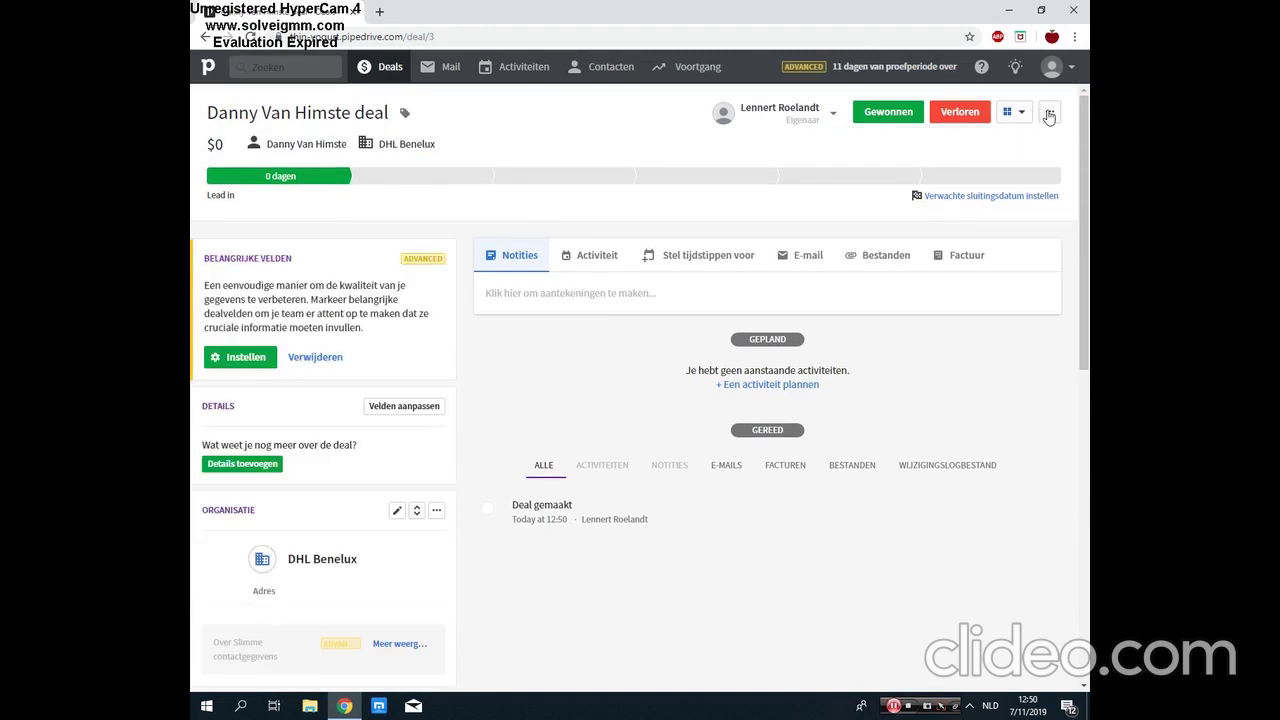
{"action": "left_click", "coordinate": [1049, 114]}
{"action": "left_click", "coordinate": [1049, 114]}
{"action": "left_click", "coordinate": [205, 37]}
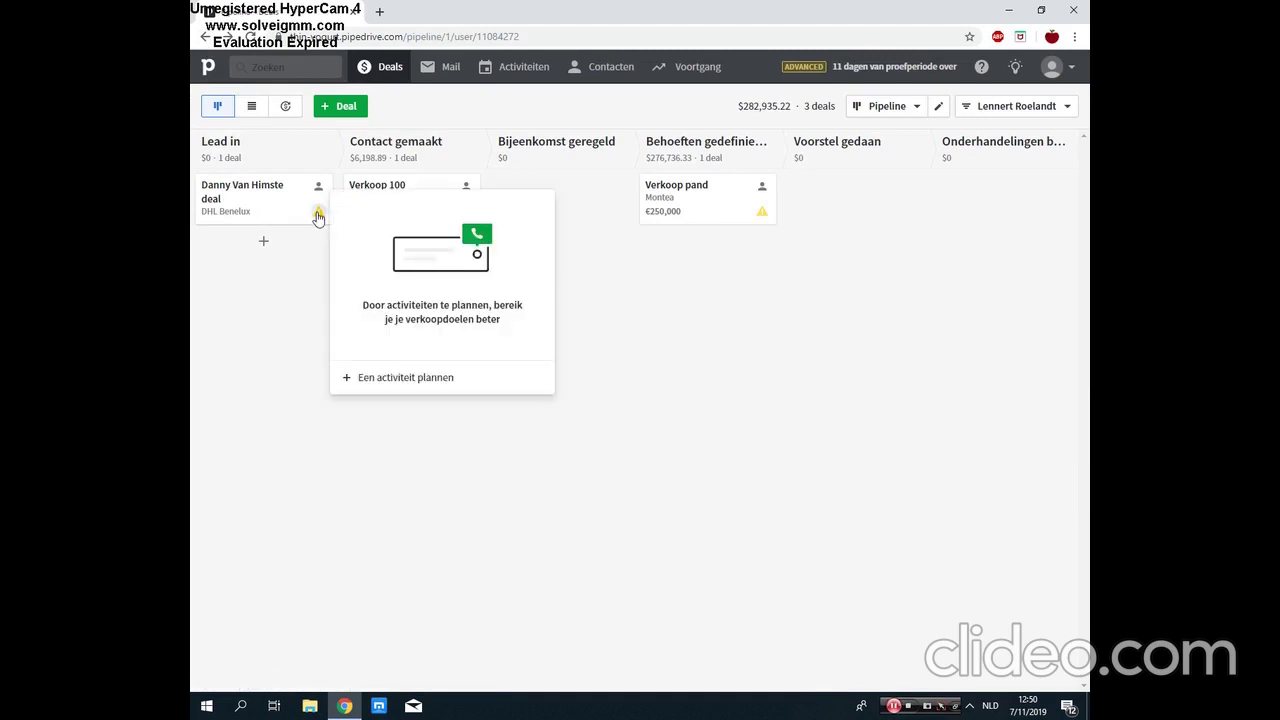
{"action": "left_click", "coordinate": [258, 193]}
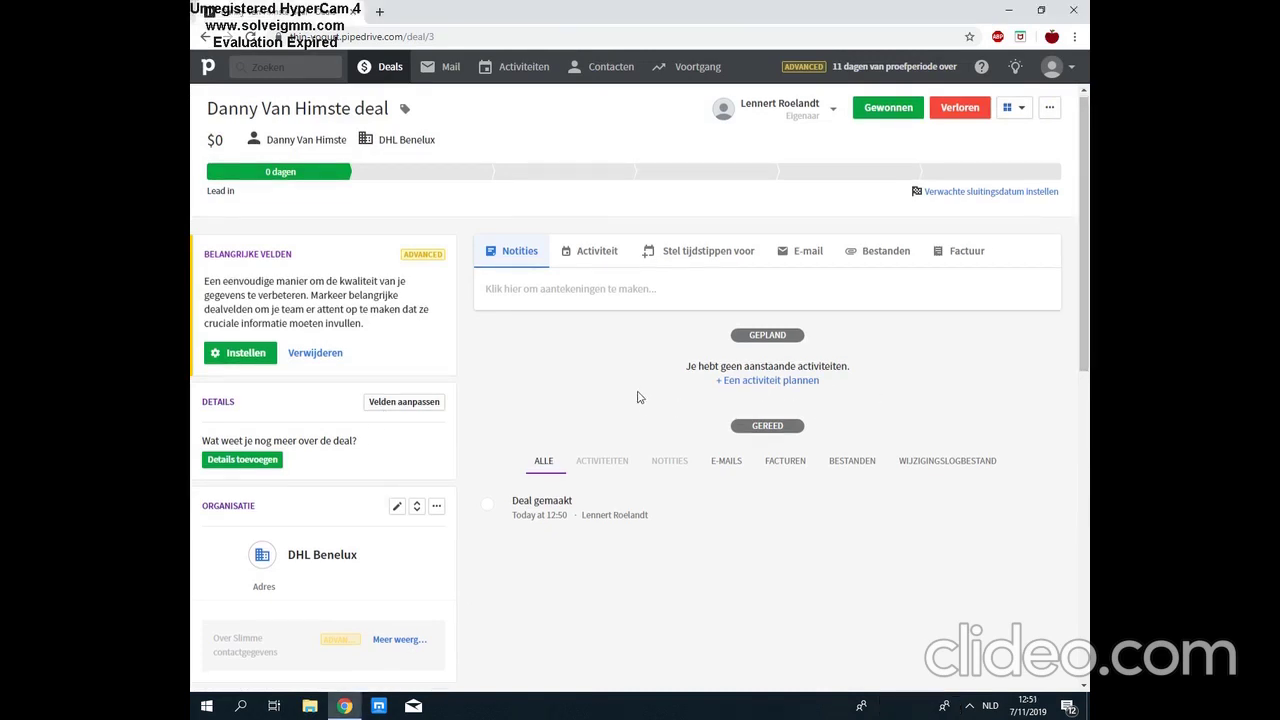
{"action": "mouse_move", "coordinate": [432, 594]}
Step: Give the DHL Benelux deal an expected close date of 14 November 2019 and save it
{"action": "double_click", "coordinate": [993, 198]}
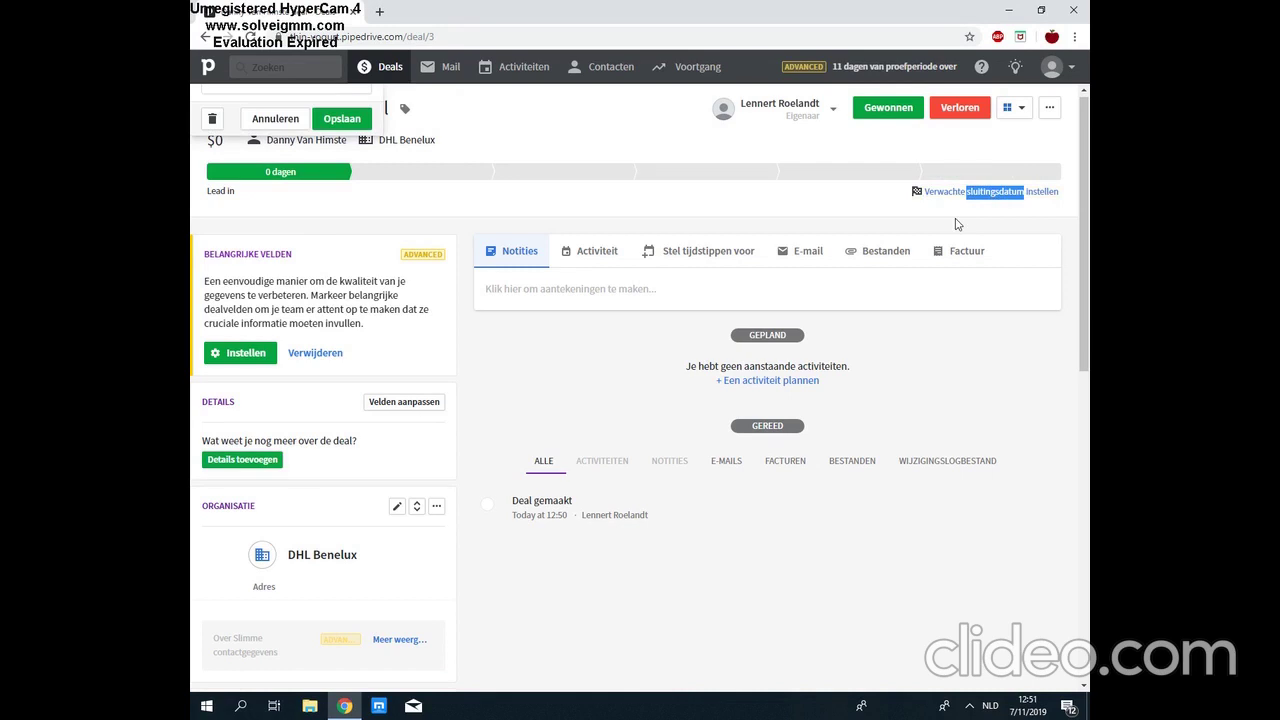
{"action": "left_click", "coordinate": [281, 93]}
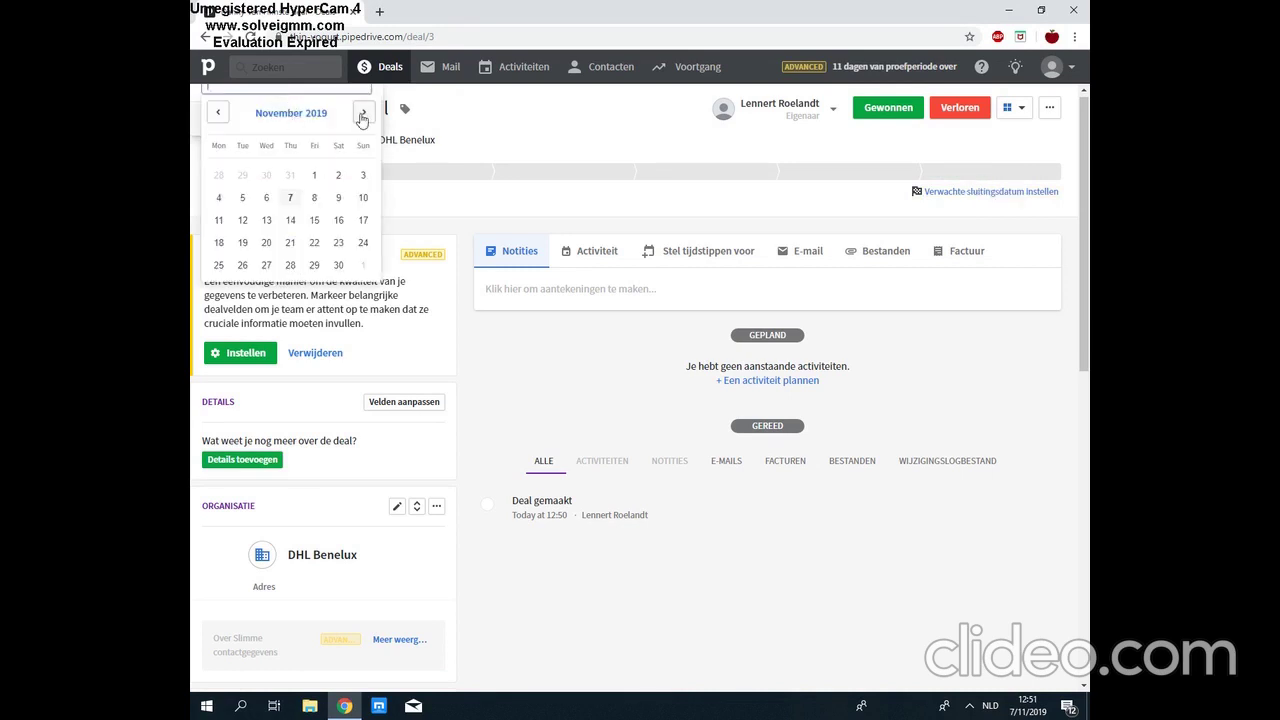
{"action": "left_click", "coordinate": [362, 116]}
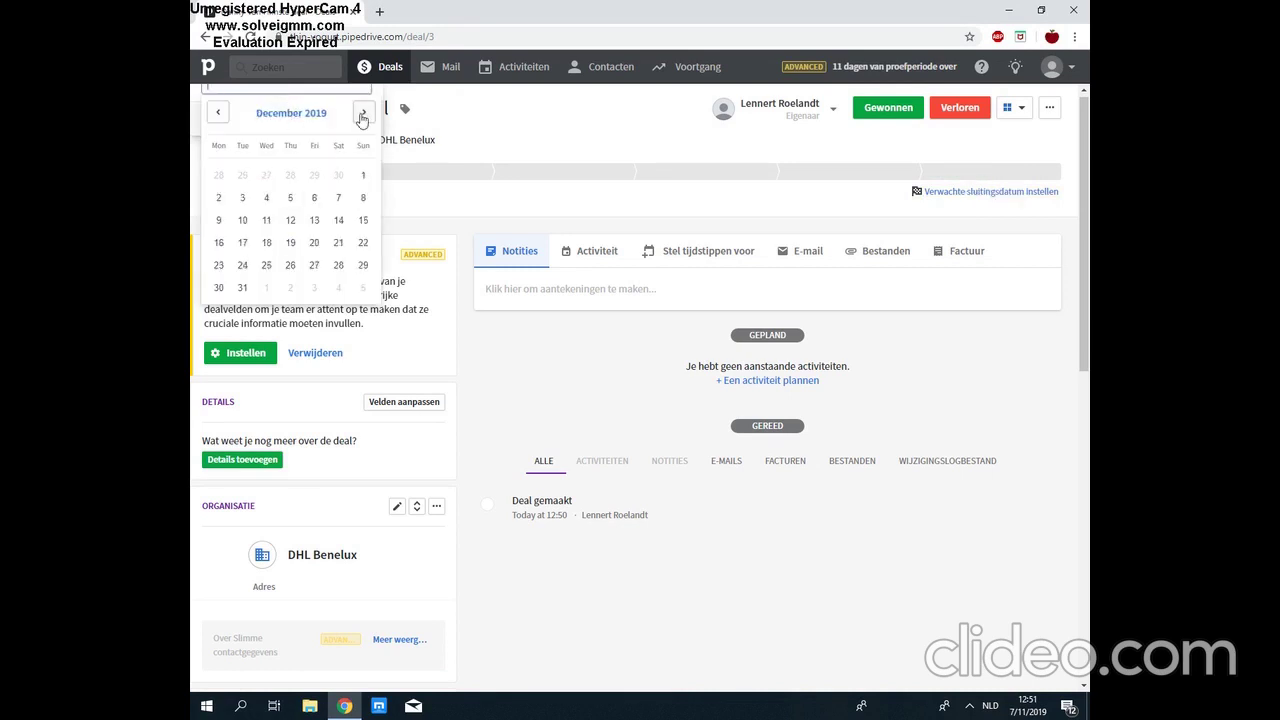
{"action": "left_click", "coordinate": [362, 116]}
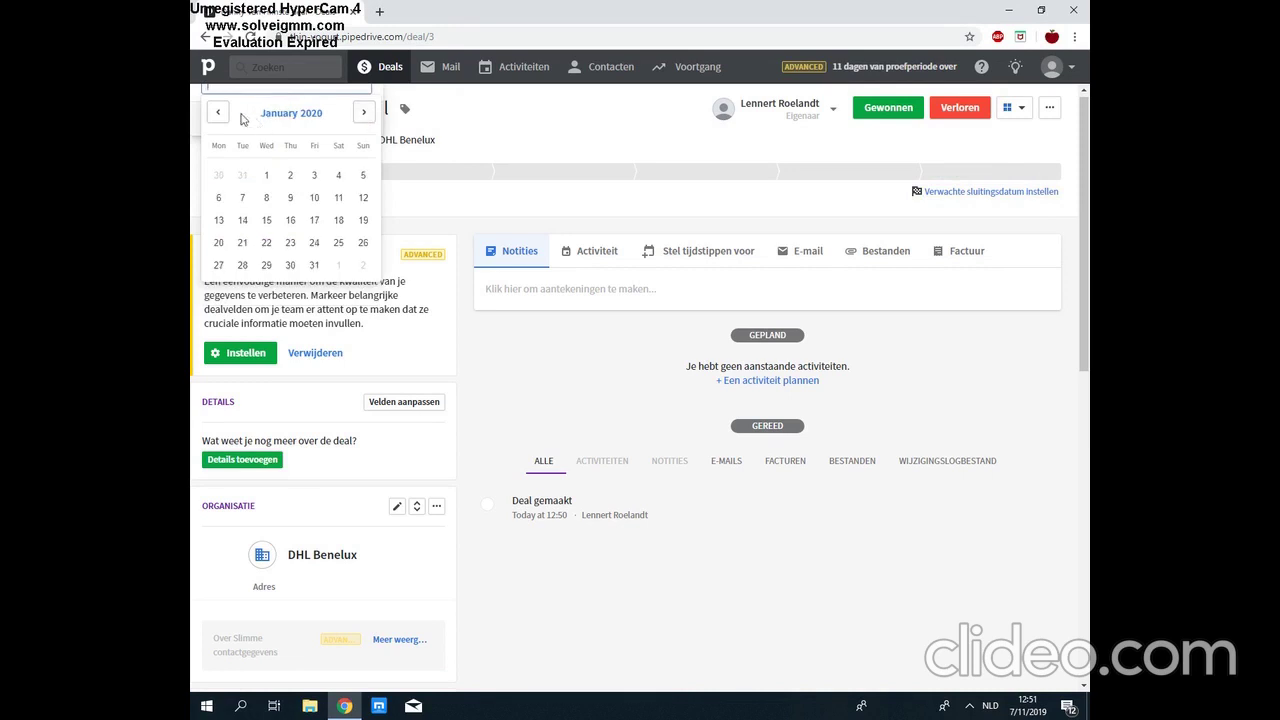
{"action": "left_click", "coordinate": [218, 112]}
{"action": "left_click", "coordinate": [218, 112]}
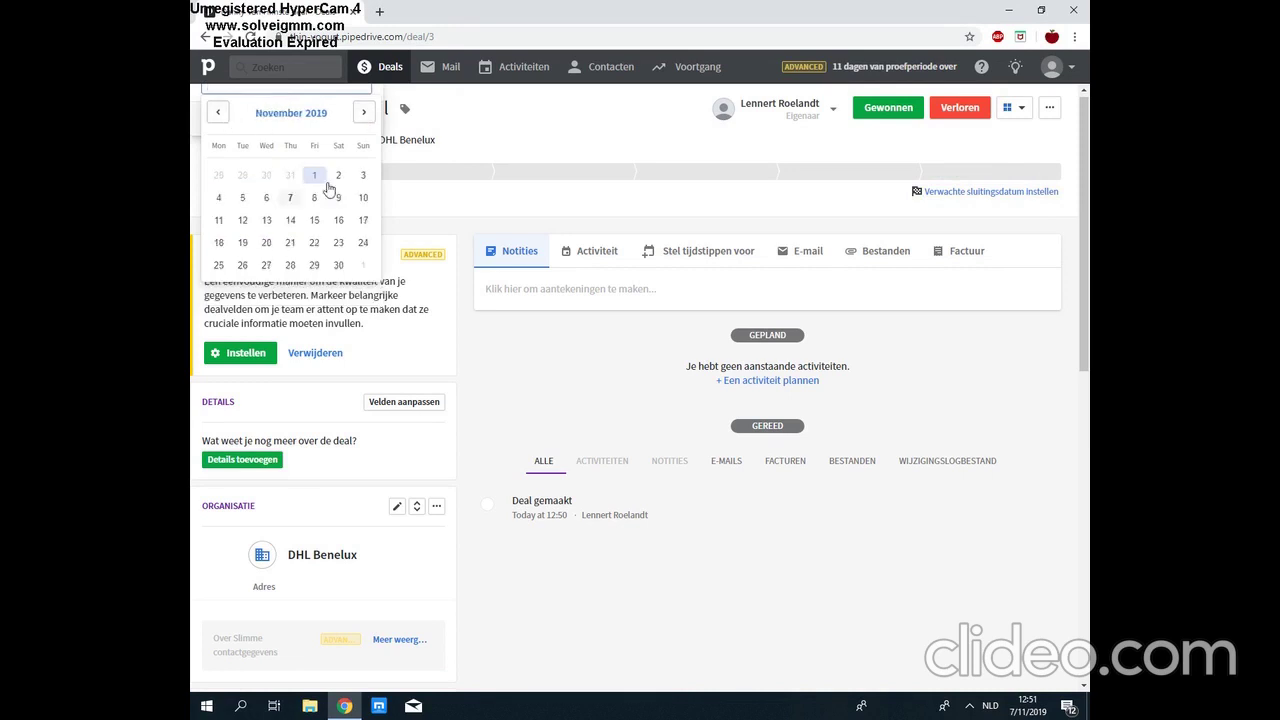
{"action": "left_click", "coordinate": [291, 221]}
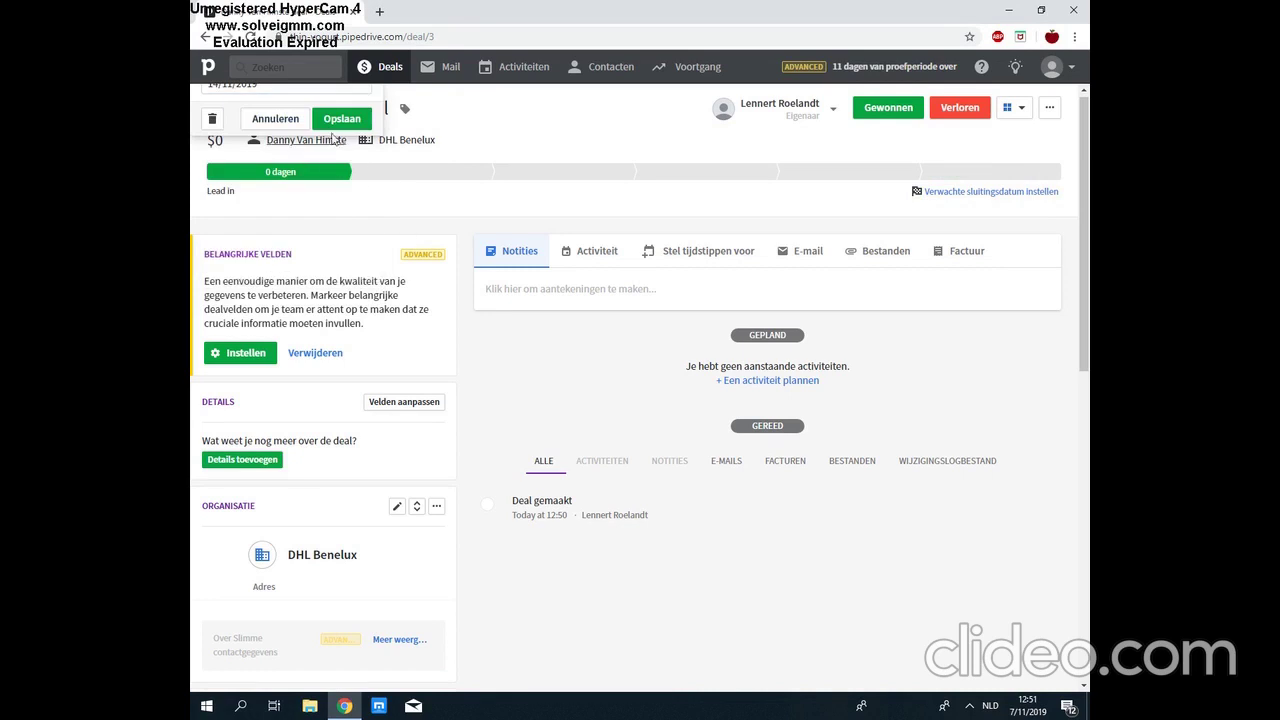
{"action": "left_click", "coordinate": [342, 119]}
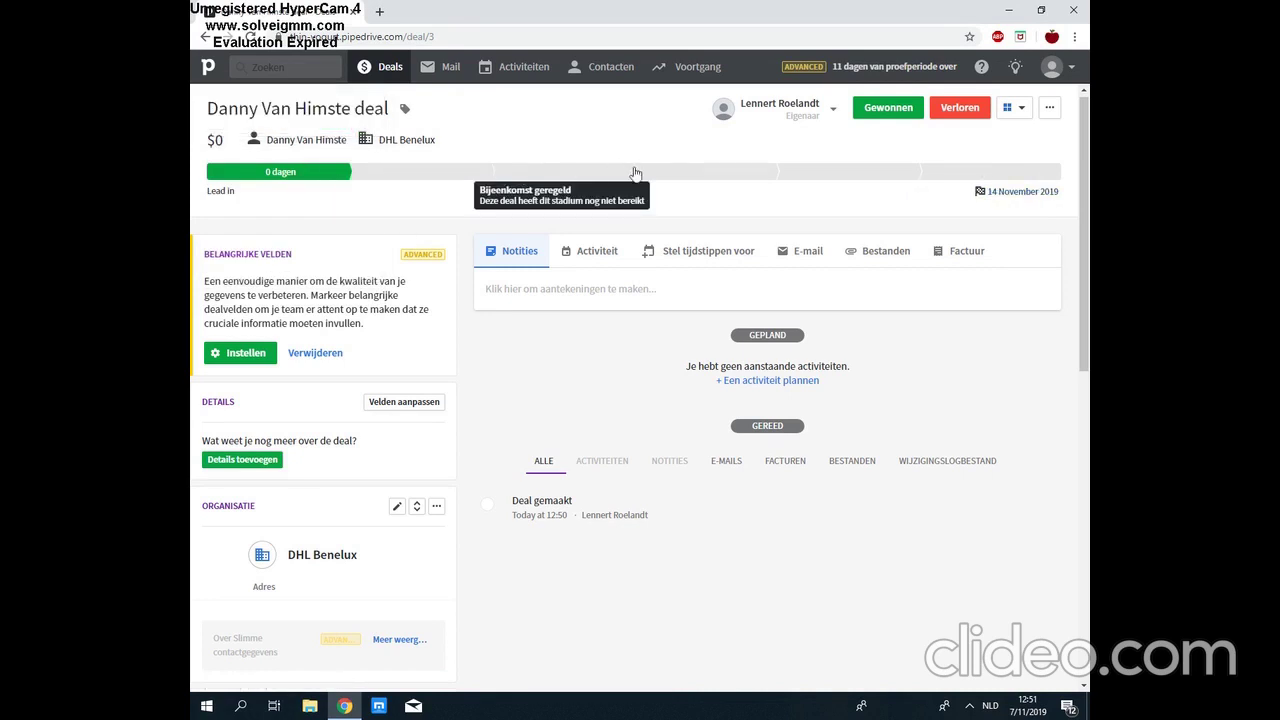
Step: Move the deal to Bijeenkomst geregeld and rename it 'Verkoop 1.000 kartonnen dozen', then return to Deals
{"action": "left_click", "coordinate": [588, 176]}
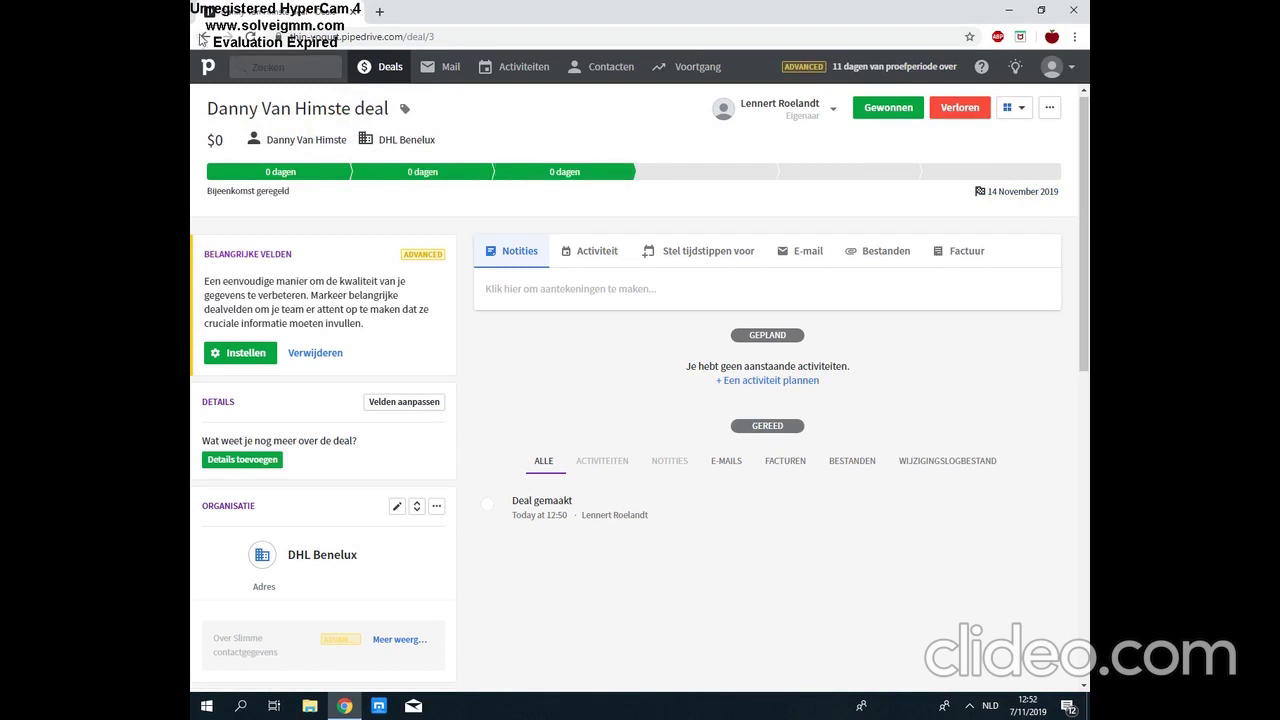
{"action": "left_click", "coordinate": [366, 108]}
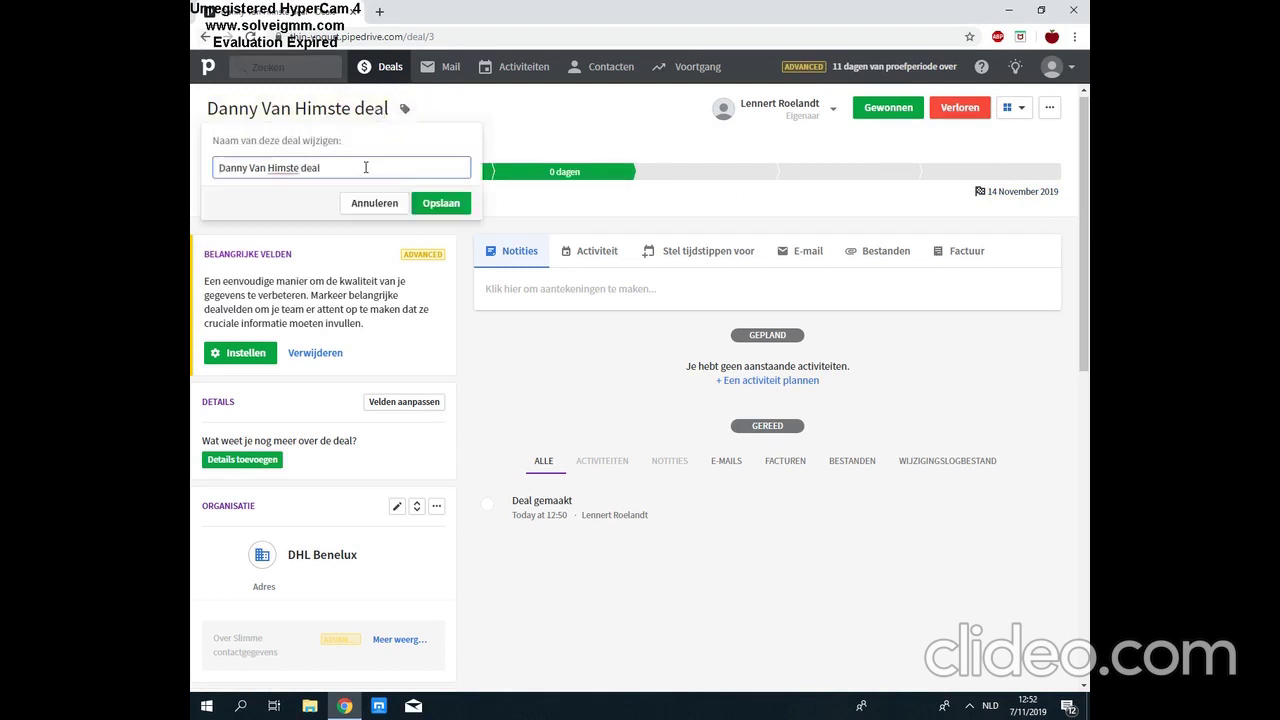
{"action": "key", "text": "shift+Left"}
{"action": "key", "text": "shift+Left"}
{"action": "key", "text": "shift+Left"}
{"action": "key", "text": "shift+Left"}
{"action": "key", "text": "shift+Home"}
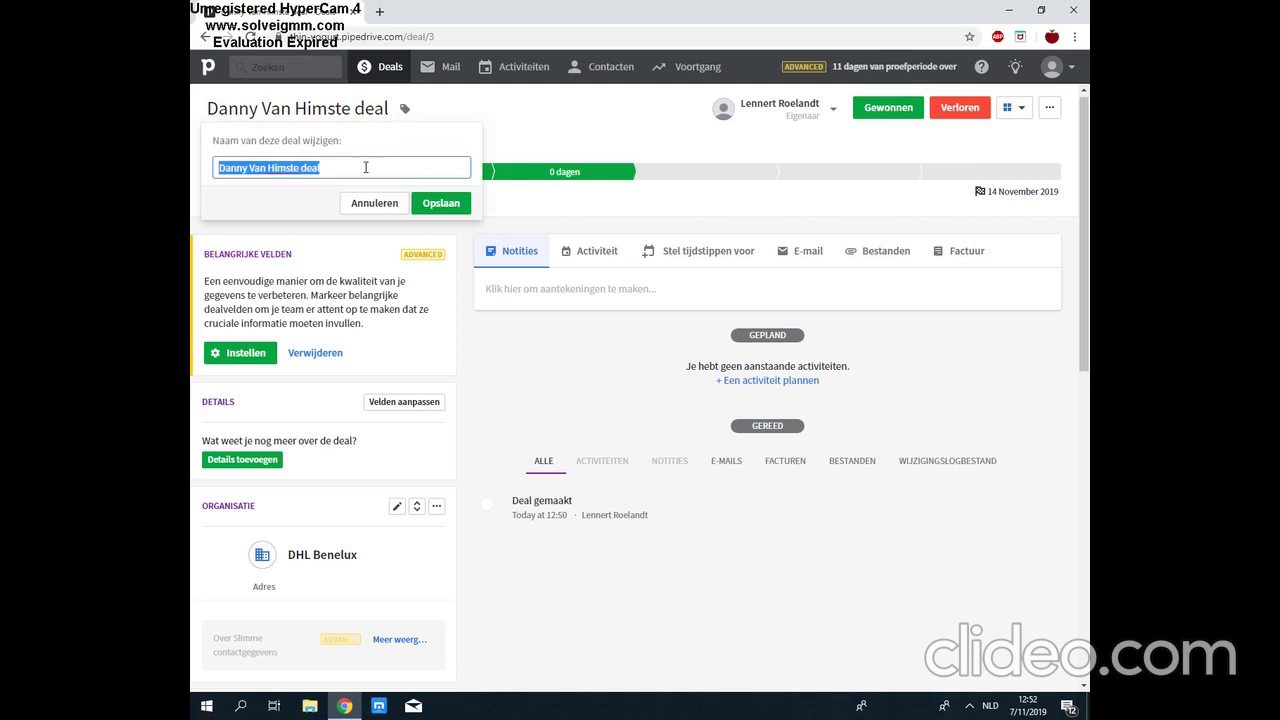
{"action": "key", "text": "BackSpace"}
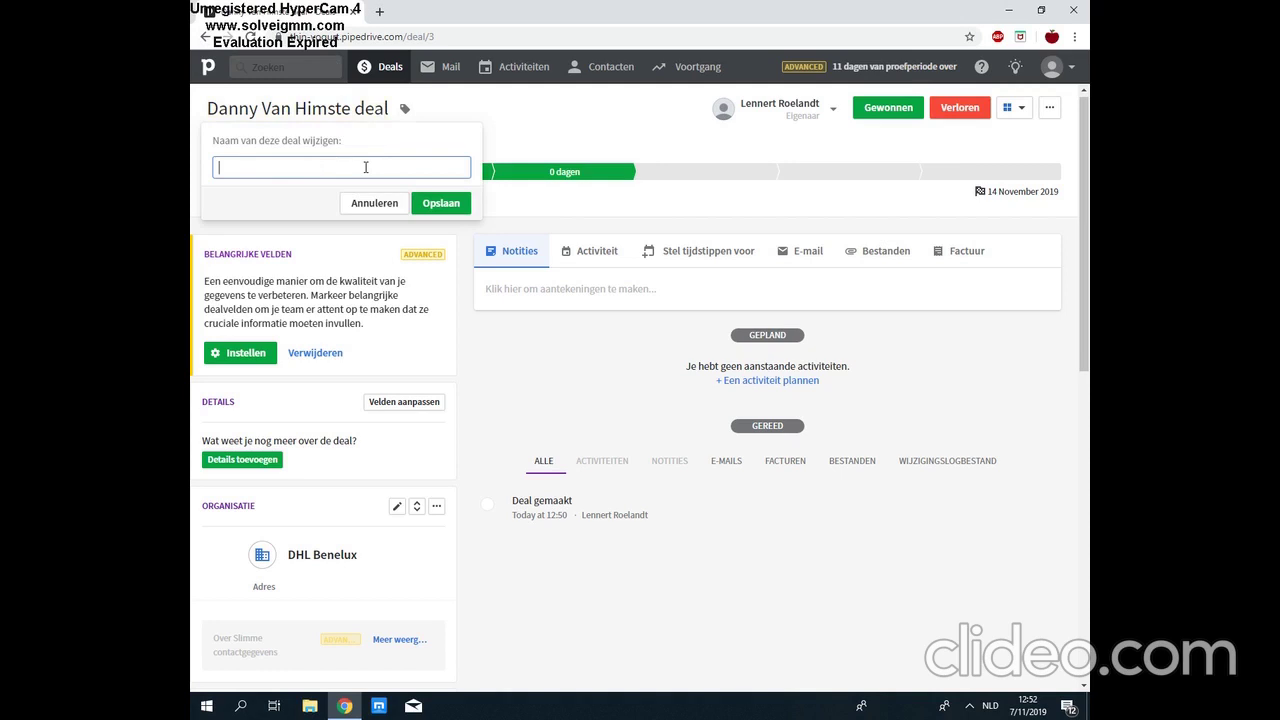
{"action": "type", "text": "Verkoop 1.000 kartonnen dozen"}
{"action": "left_click", "coordinate": [440, 203]}
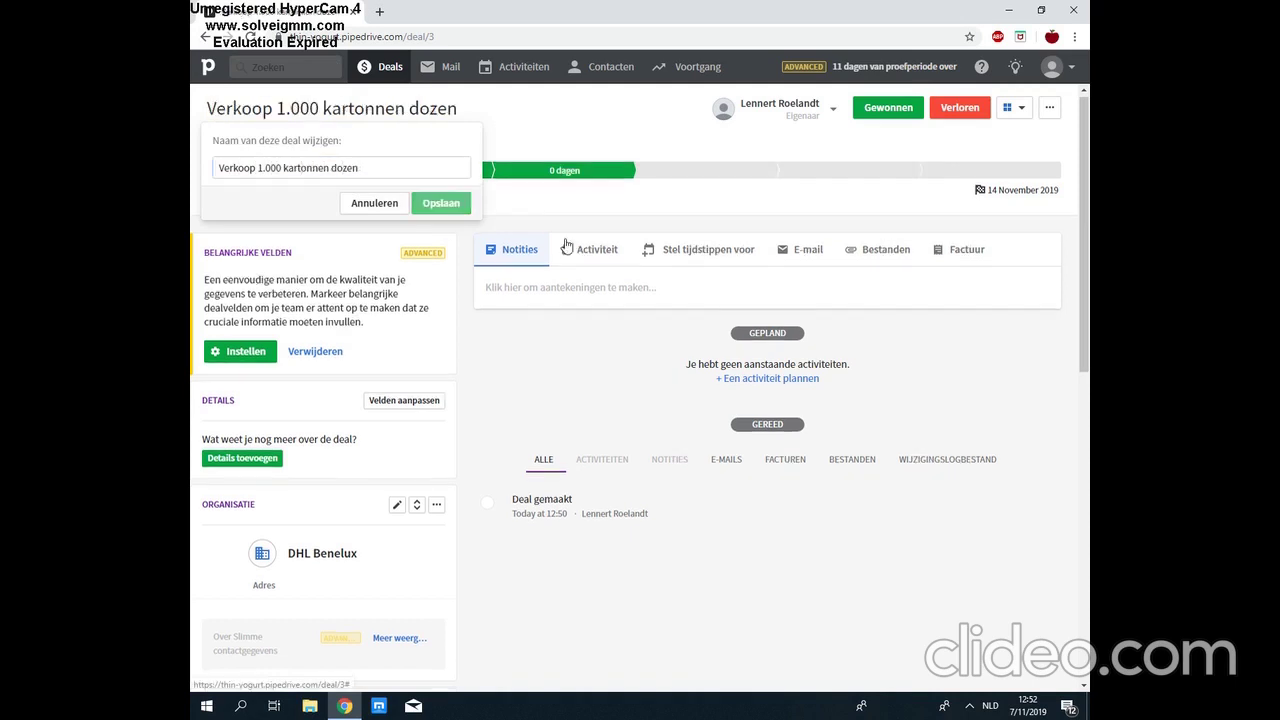
{"action": "left_click", "coordinate": [387, 72]}
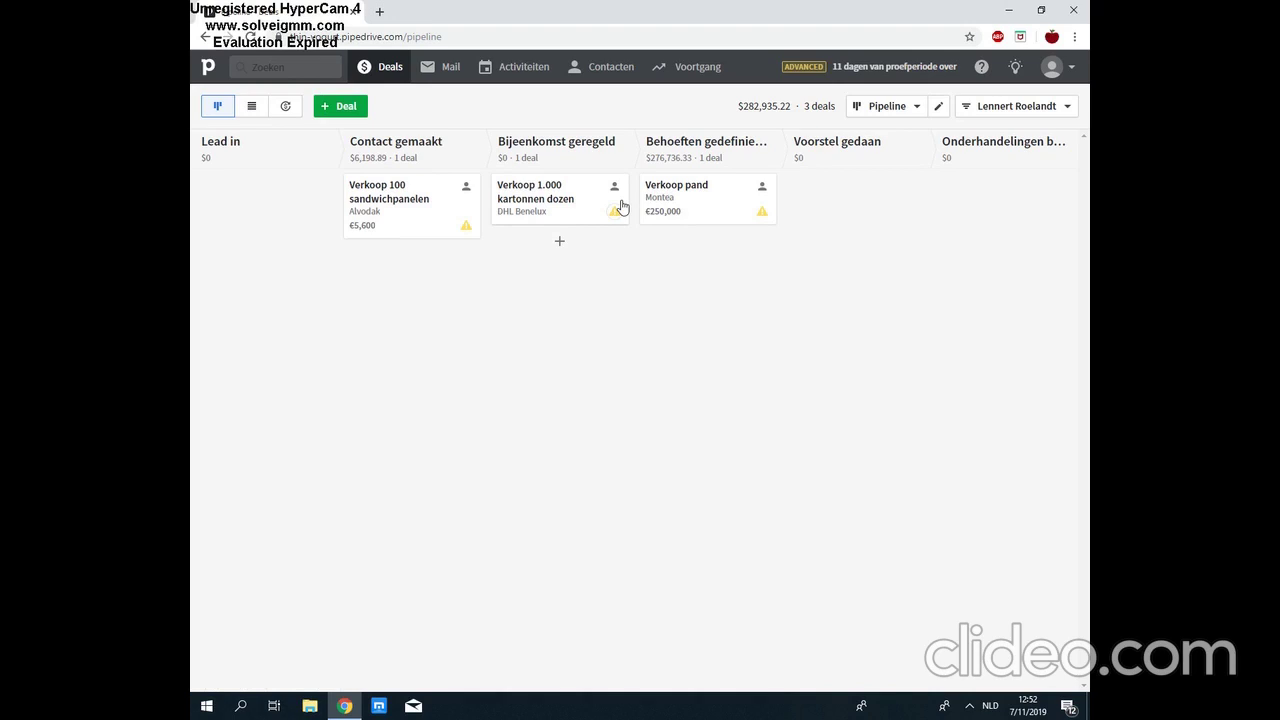
Step: Browse the Mail section's Concepten drafts, then back out of linking an e-mail account
{"action": "left_click", "coordinate": [448, 70]}
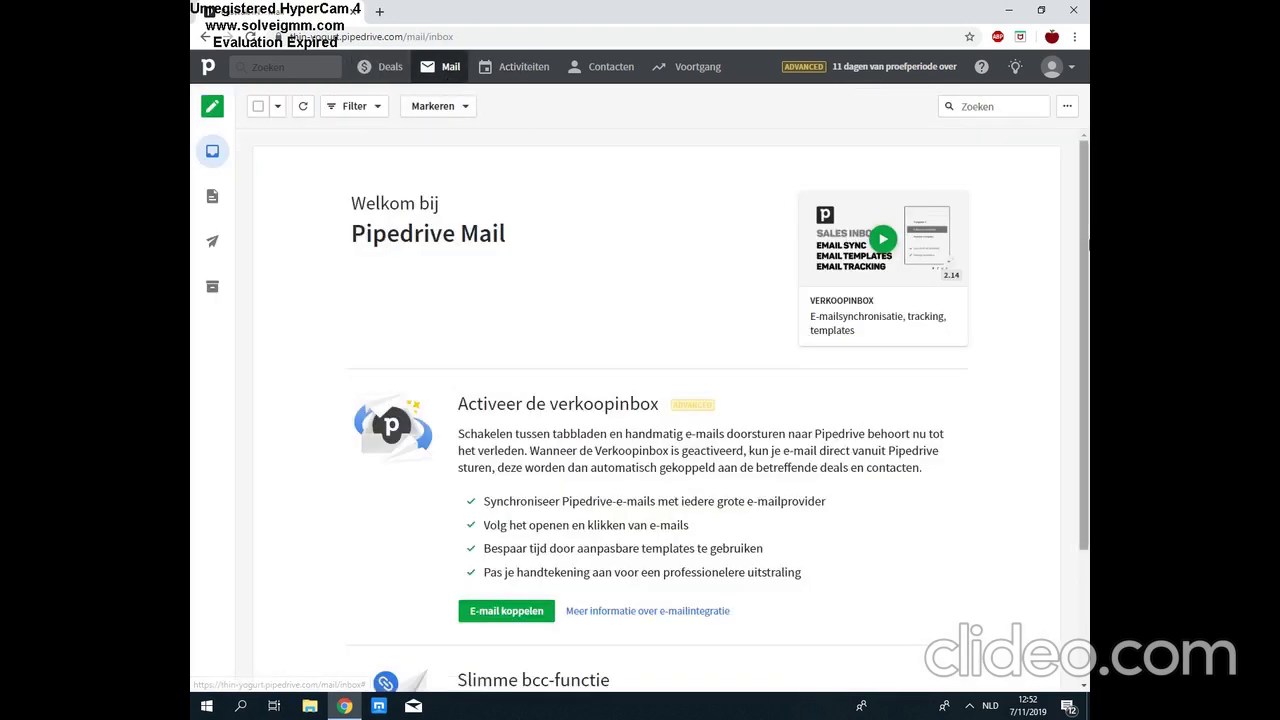
{"action": "scroll", "coordinate": [1089, 262], "scroll_direction": "down", "scroll_amount": 1}
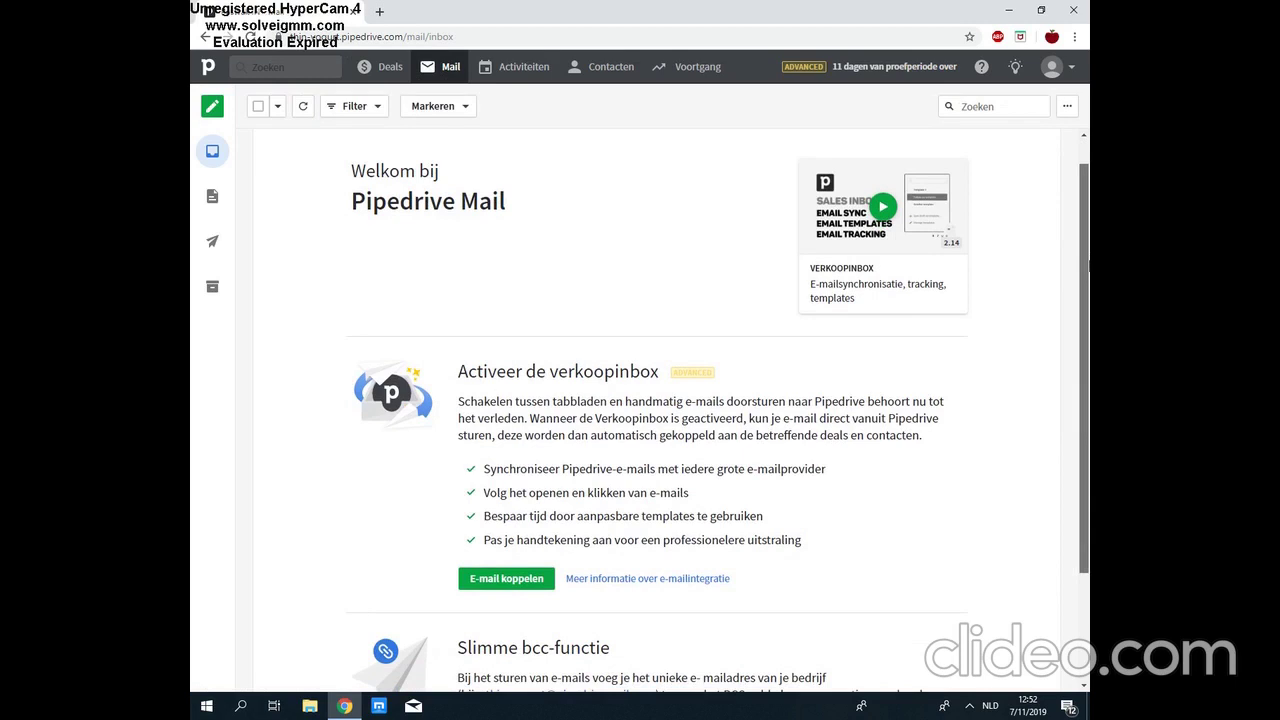
{"action": "scroll", "coordinate": [1089, 270], "scroll_direction": "down", "scroll_amount": 1}
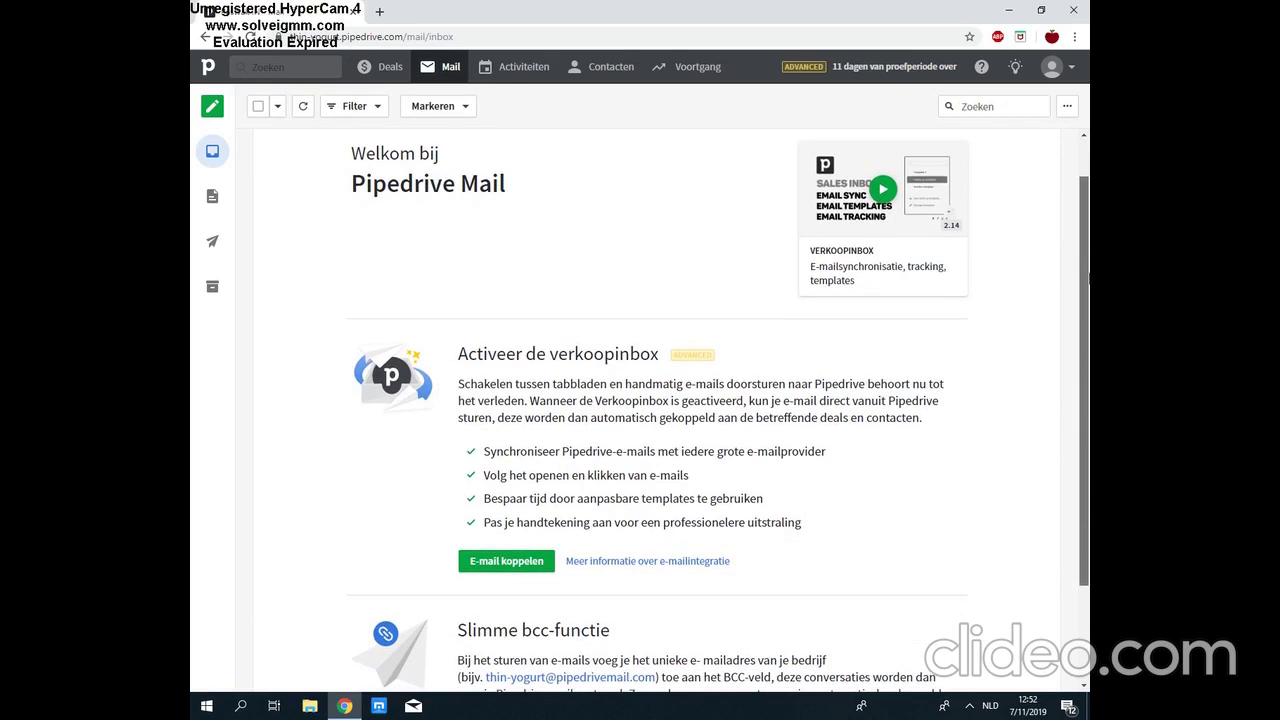
{"action": "scroll", "coordinate": [1089, 280], "scroll_direction": "down", "scroll_amount": 1}
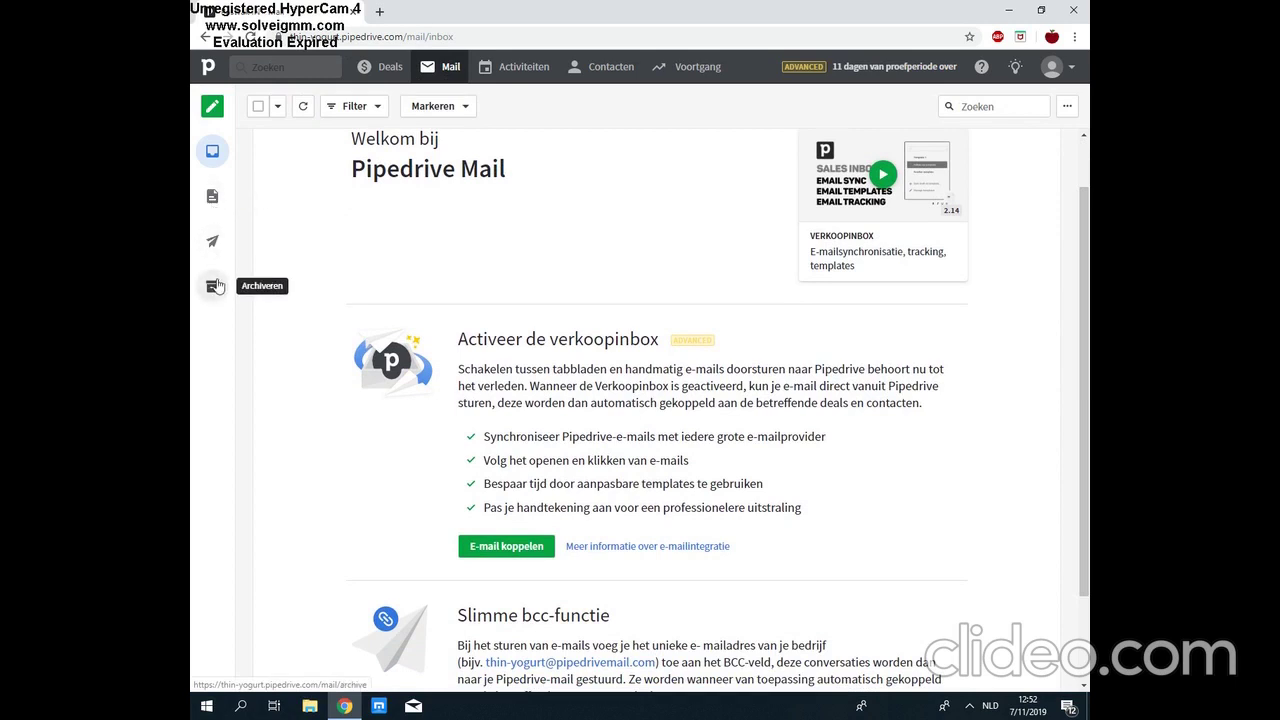
{"action": "left_click", "coordinate": [212, 203]}
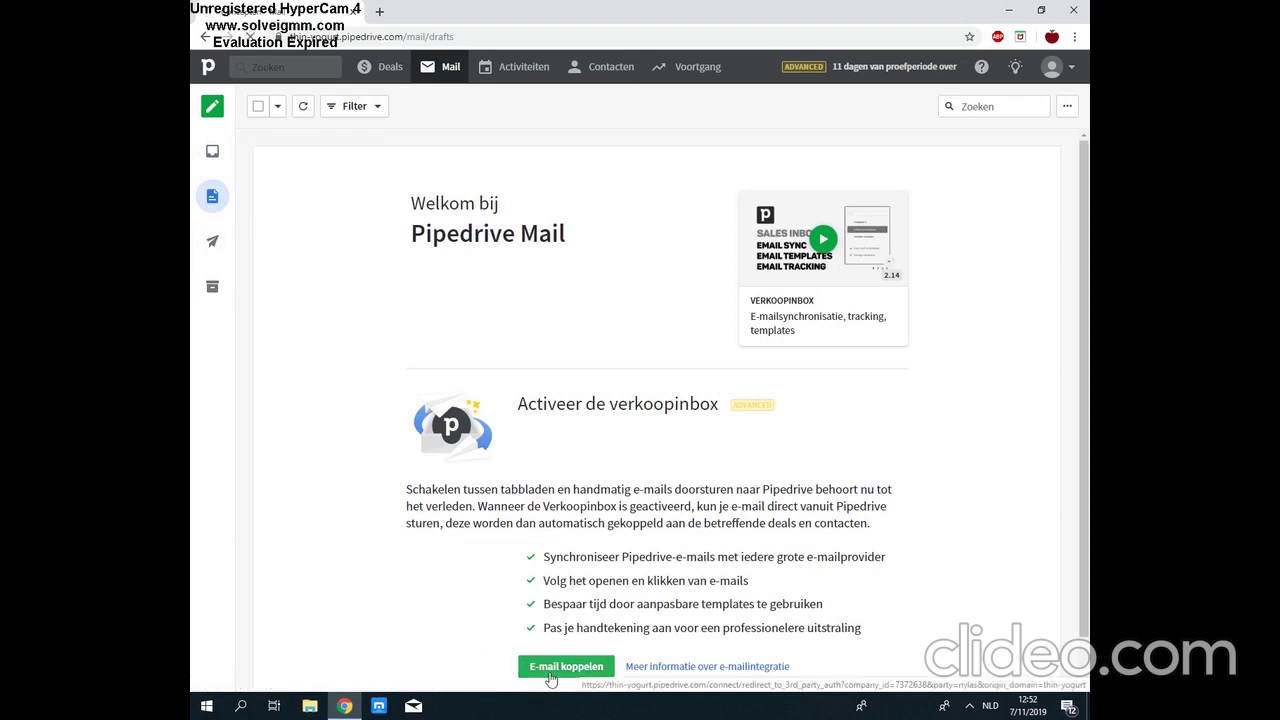
{"action": "left_click", "coordinate": [550, 677]}
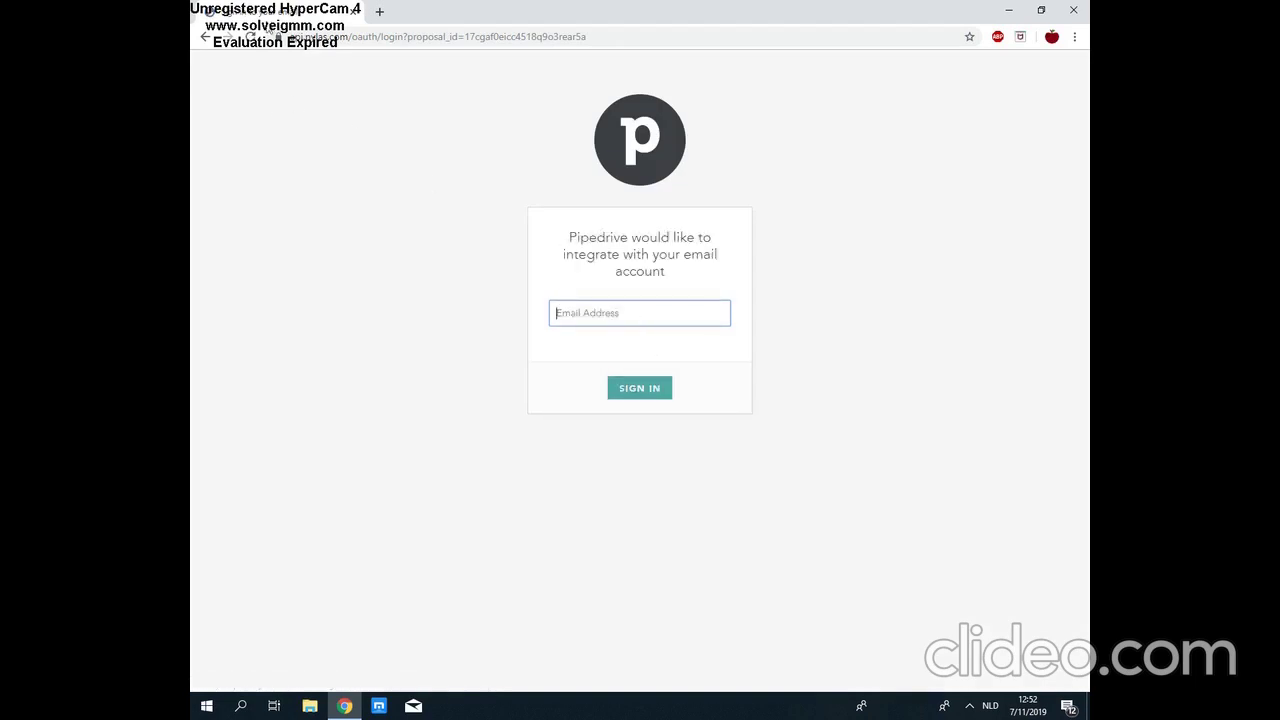
{"action": "left_click", "coordinate": [207, 37]}
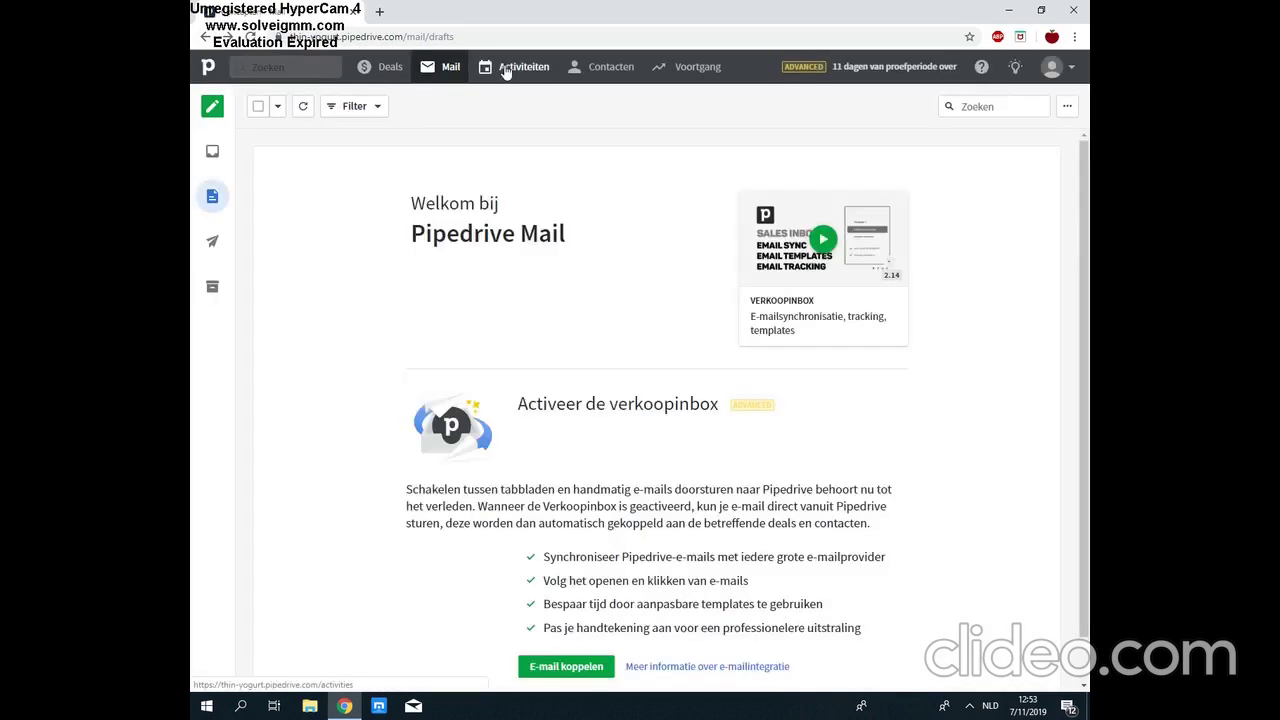
Step: Add a 'Bellen' call at 13:30 lasting 15 minutes, linked to the Verkoop 1.000 kartonnen dozen deal
{"action": "left_click", "coordinate": [505, 72]}
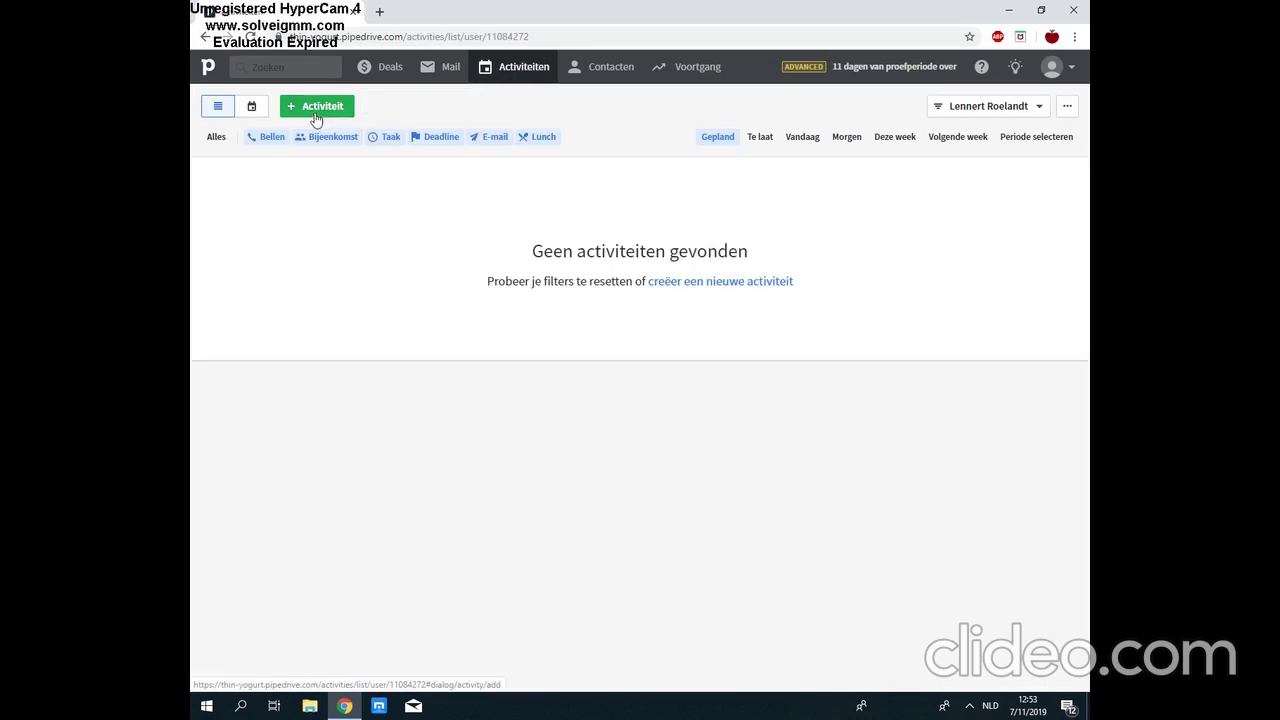
{"action": "left_click", "coordinate": [316, 108]}
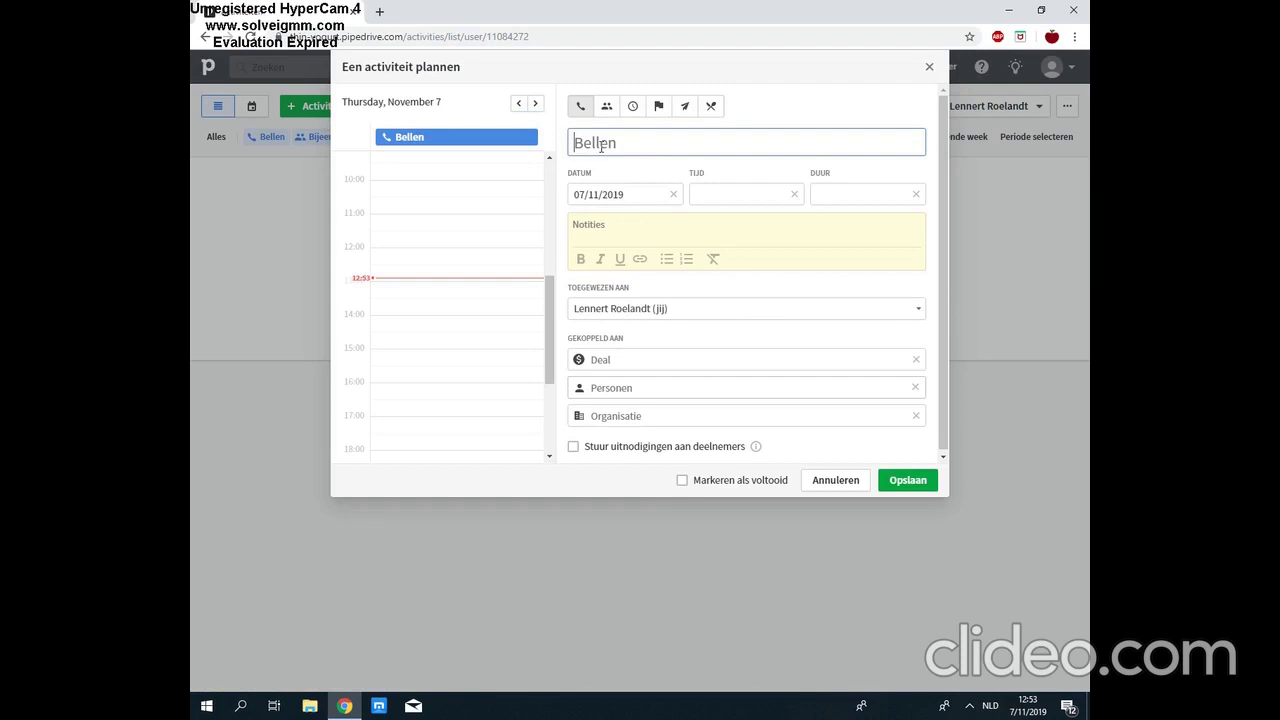
{"action": "type", "text": "Bellen"}
{"action": "left_click", "coordinate": [717, 194]}
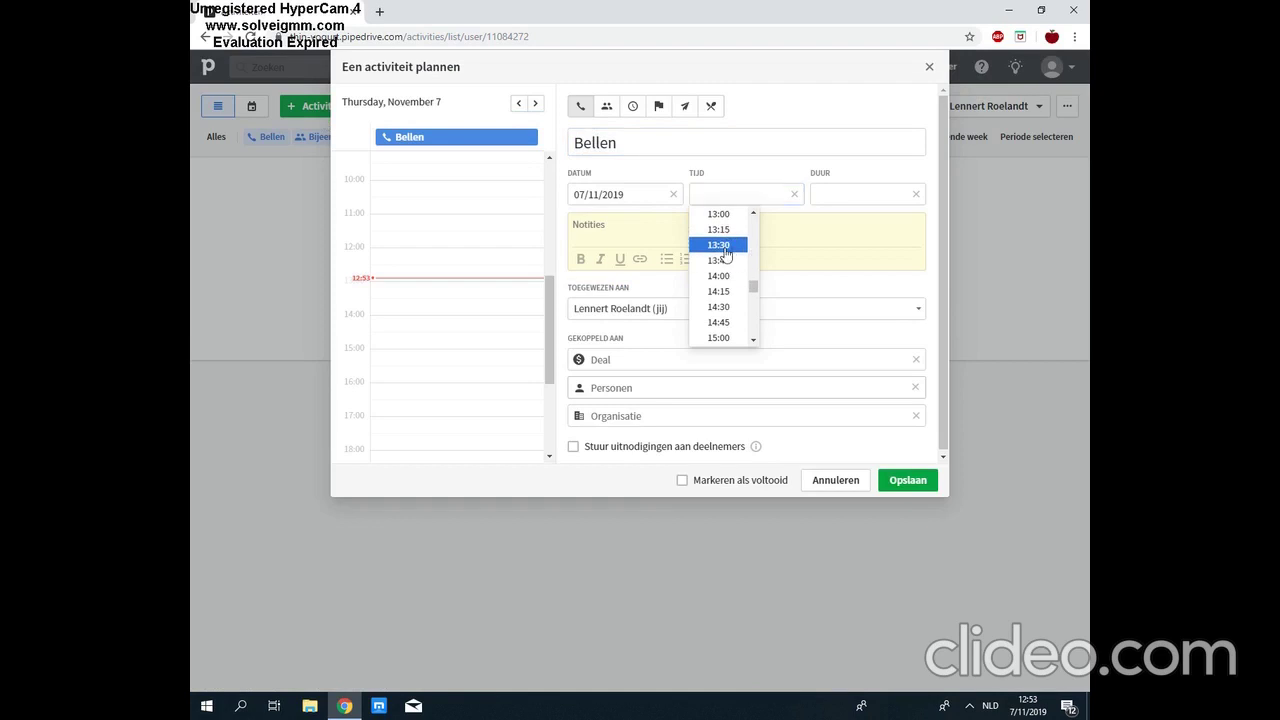
{"action": "left_click", "coordinate": [725, 245]}
{"action": "left_click", "coordinate": [863, 194]}
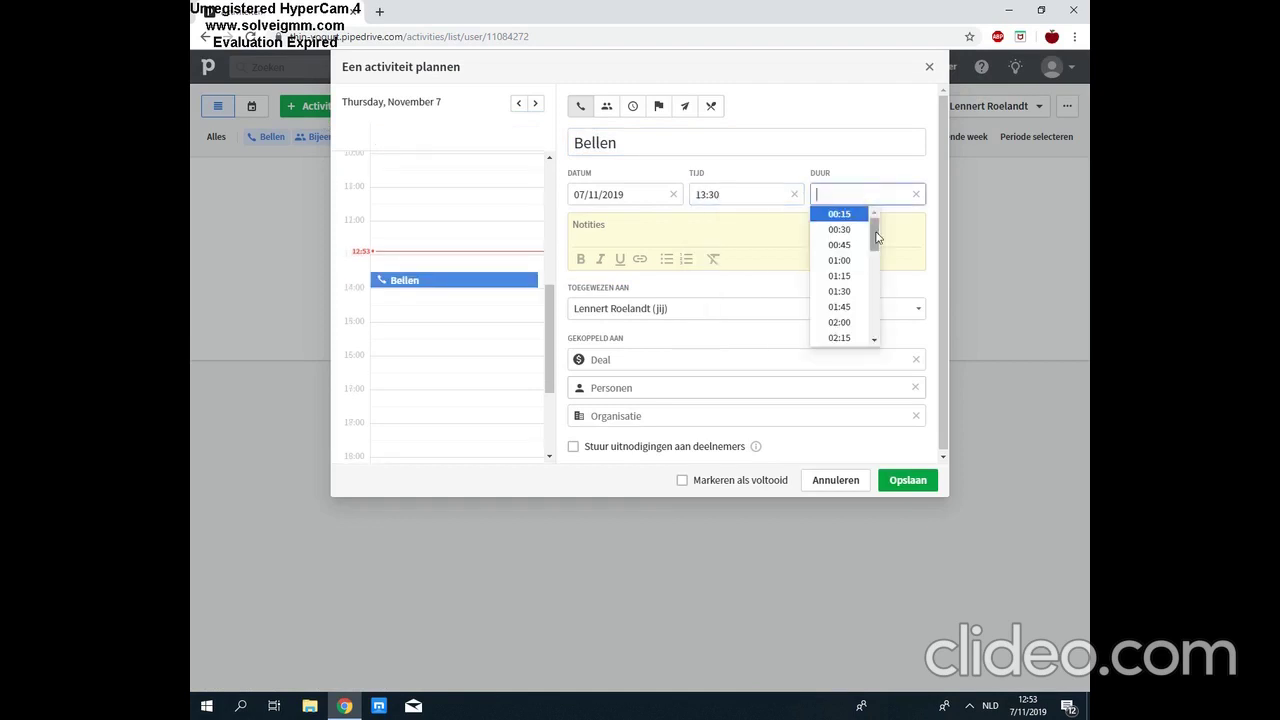
{"action": "left_click", "coordinate": [845, 215]}
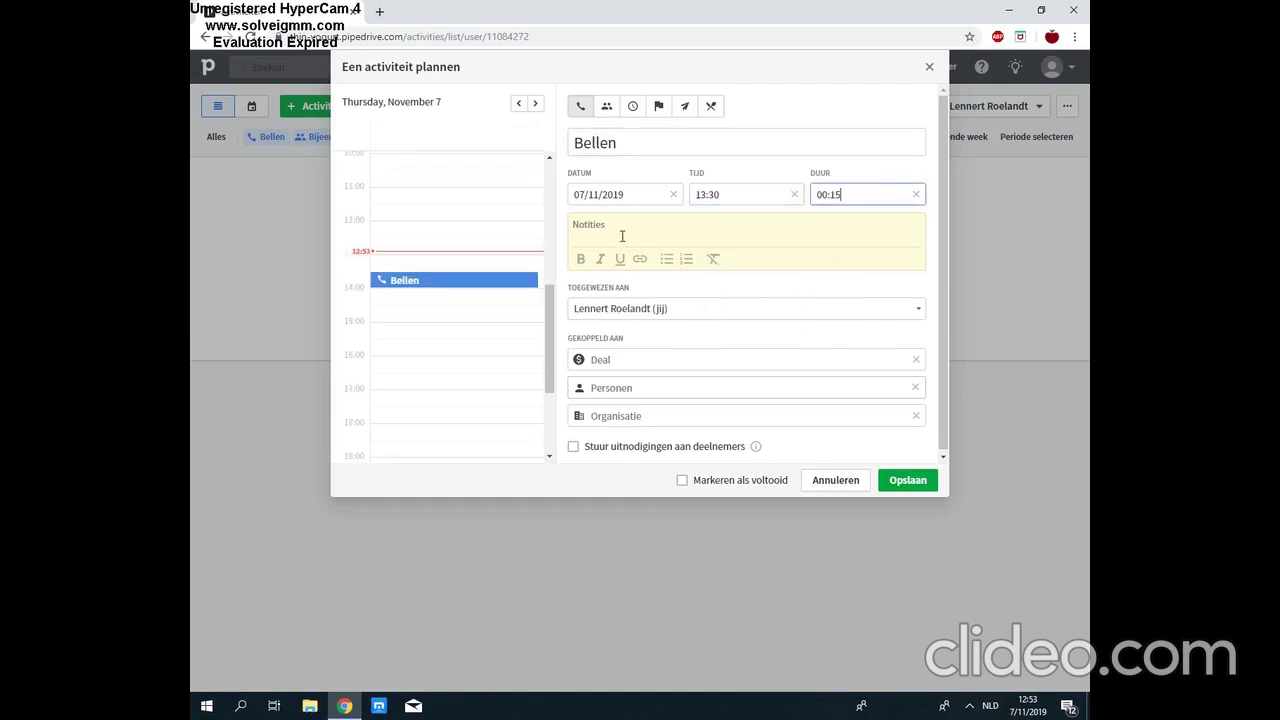
{"action": "left_click", "coordinate": [643, 365]}
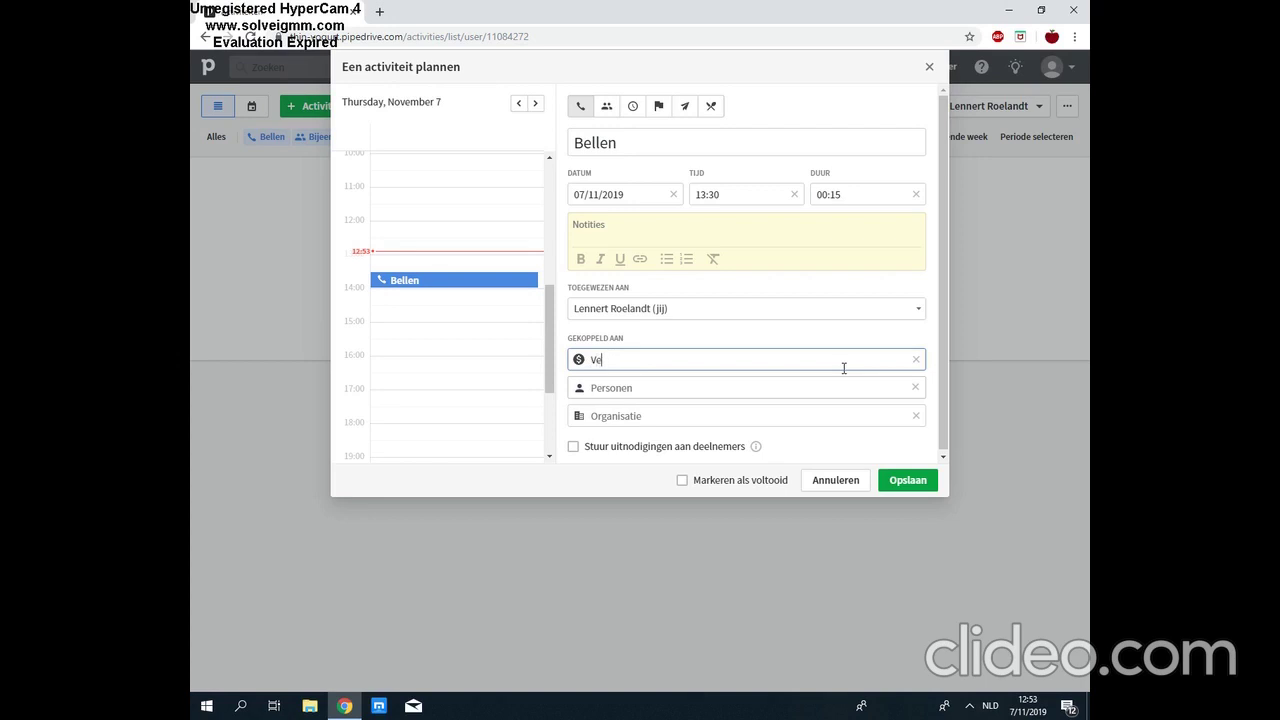
{"action": "type", "text": "Verkoop"}
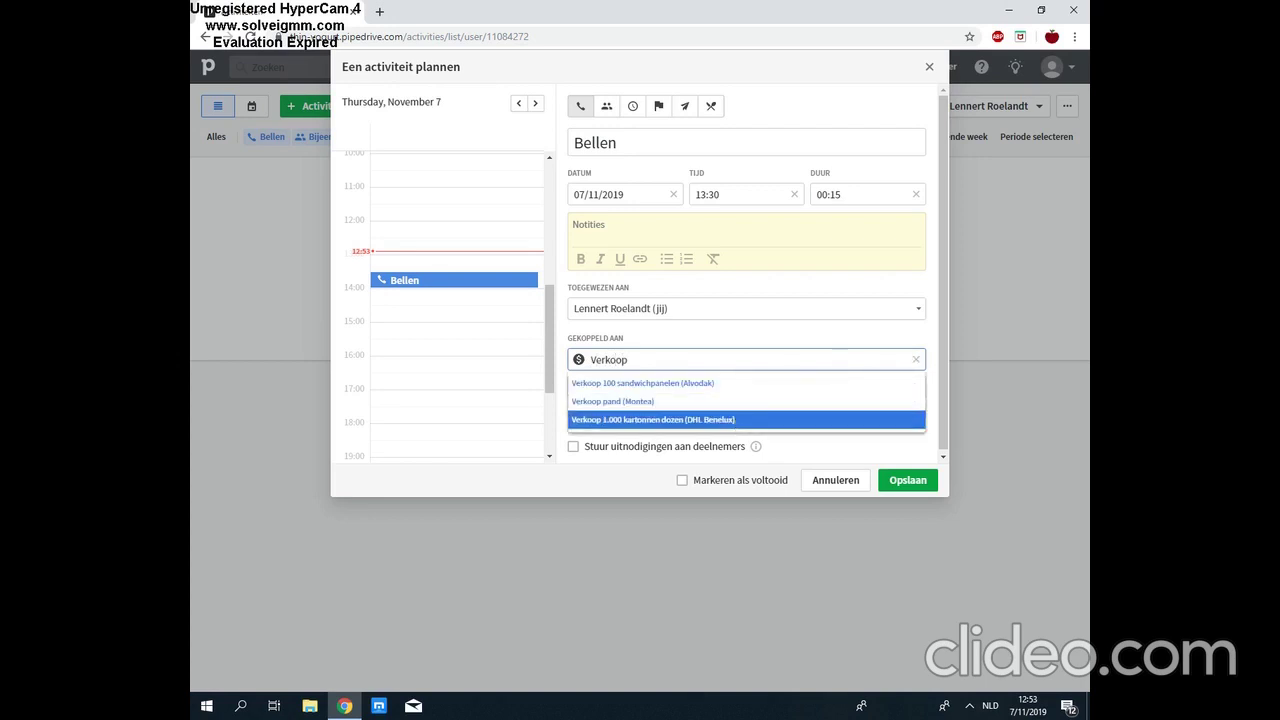
{"action": "left_click", "coordinate": [780, 419]}
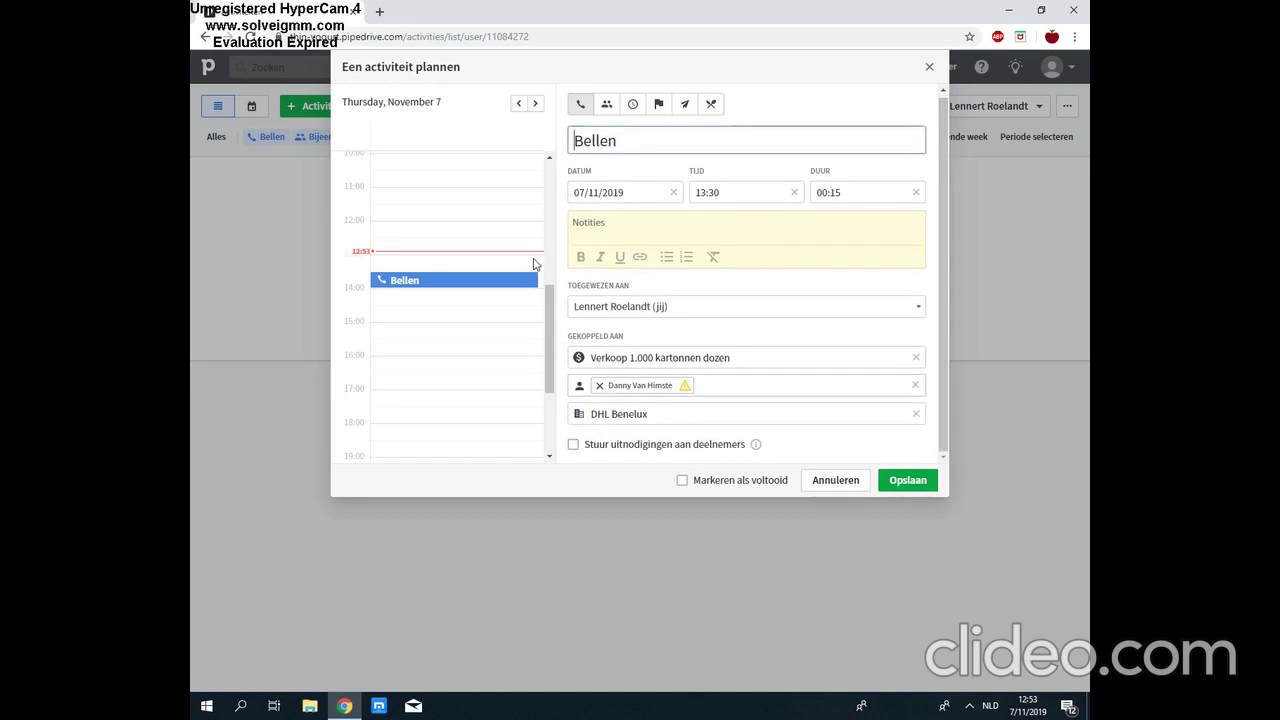
{"action": "left_click", "coordinate": [912, 481]}
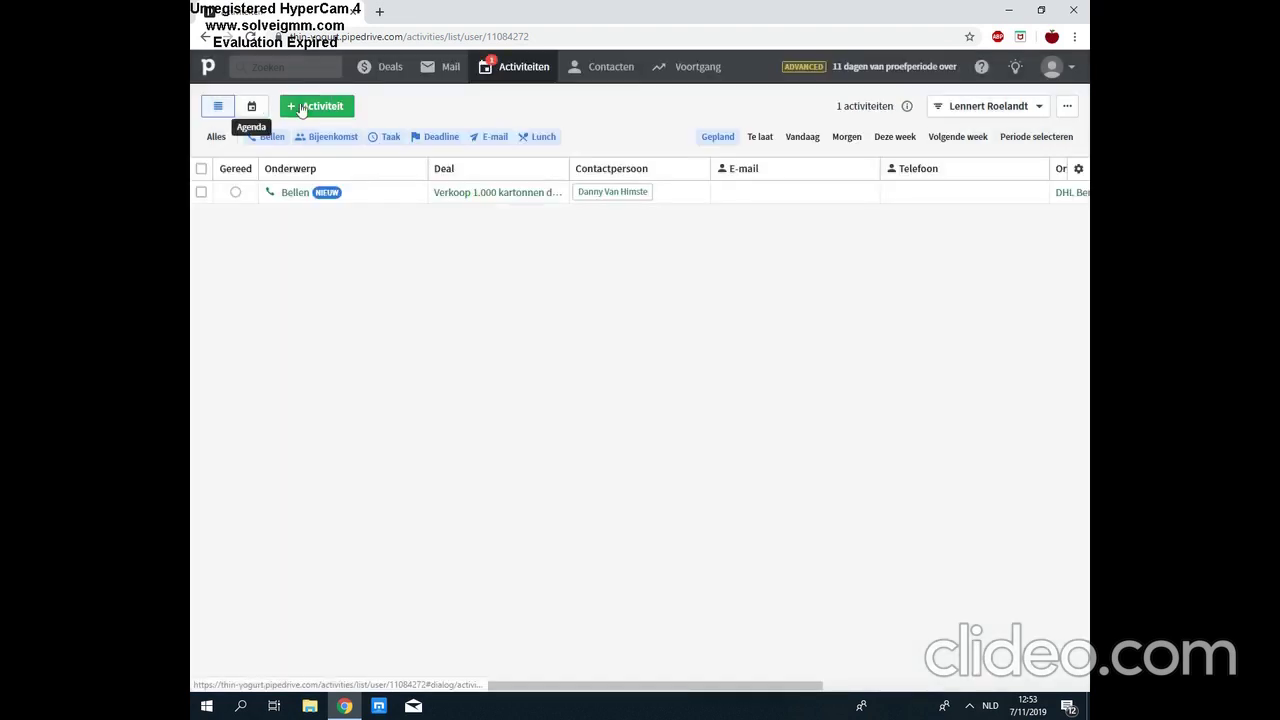
Step: Start a new 'Bijeenkomst' meeting activity linked to the Verkoop pand deal
{"action": "left_click", "coordinate": [314, 107]}
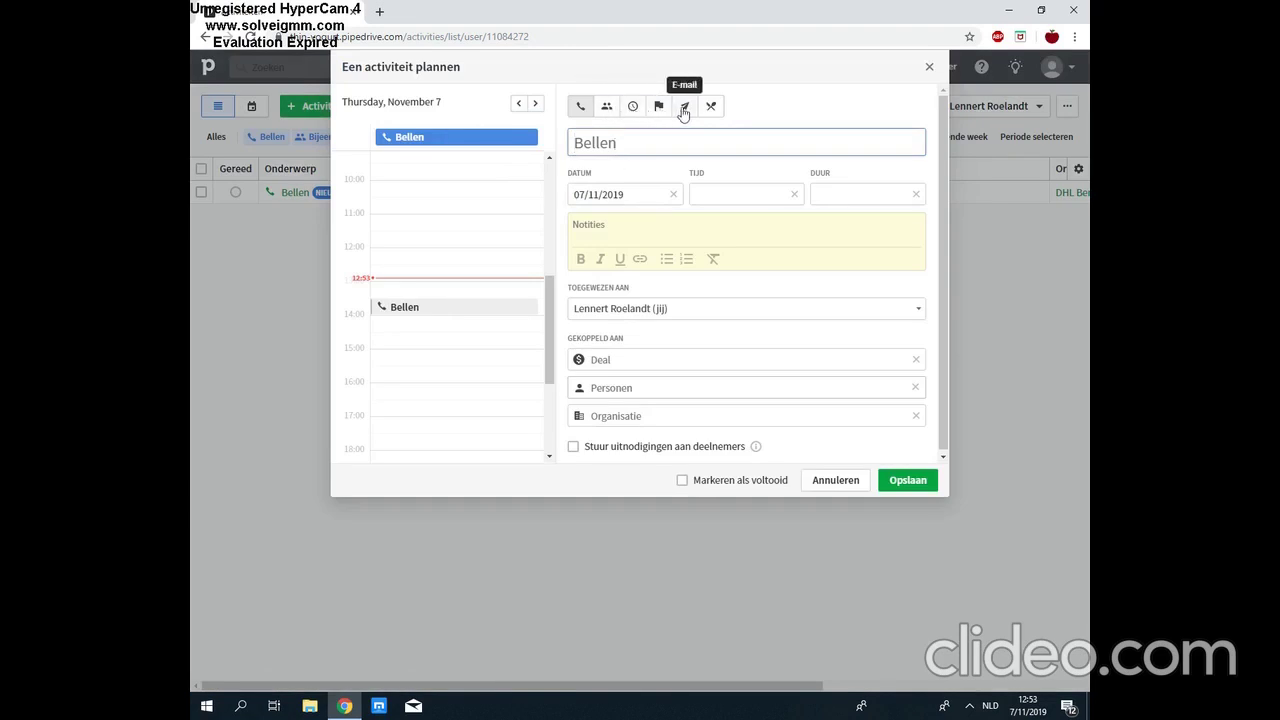
{"action": "left_click", "coordinate": [612, 107]}
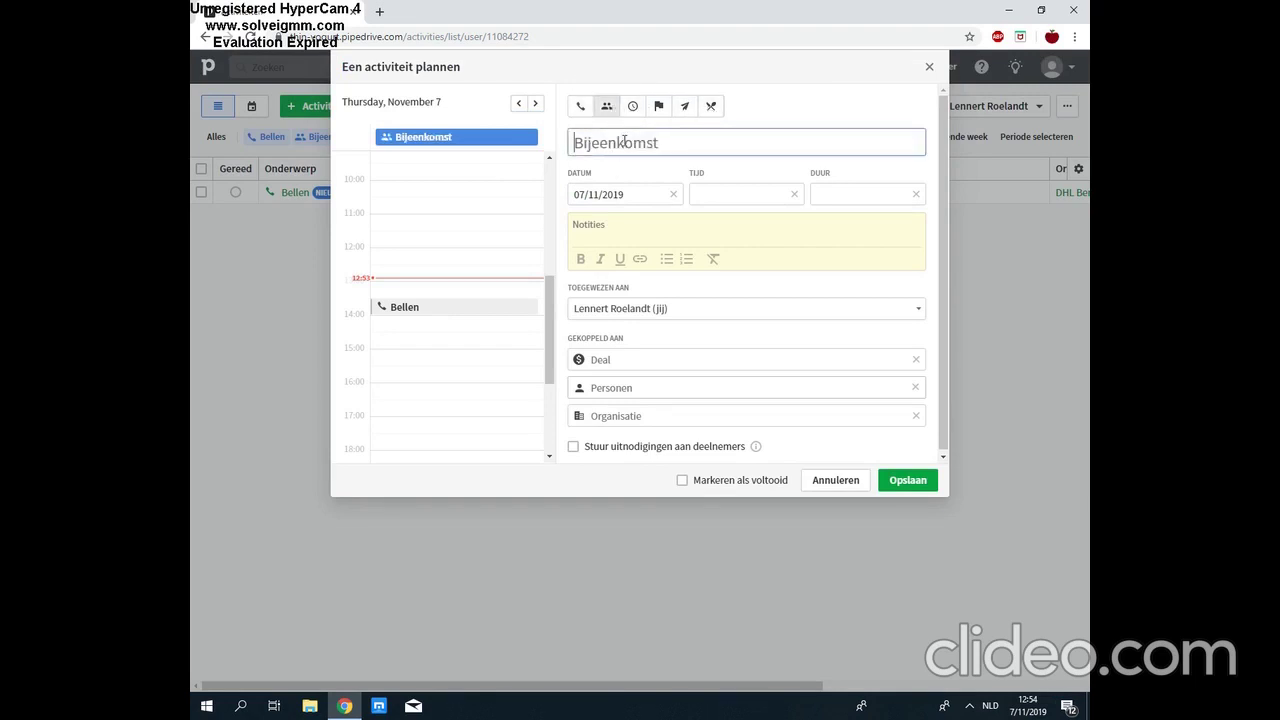
{"action": "type", "text": "Bijeenkomst"}
{"action": "left_click", "coordinate": [643, 358]}
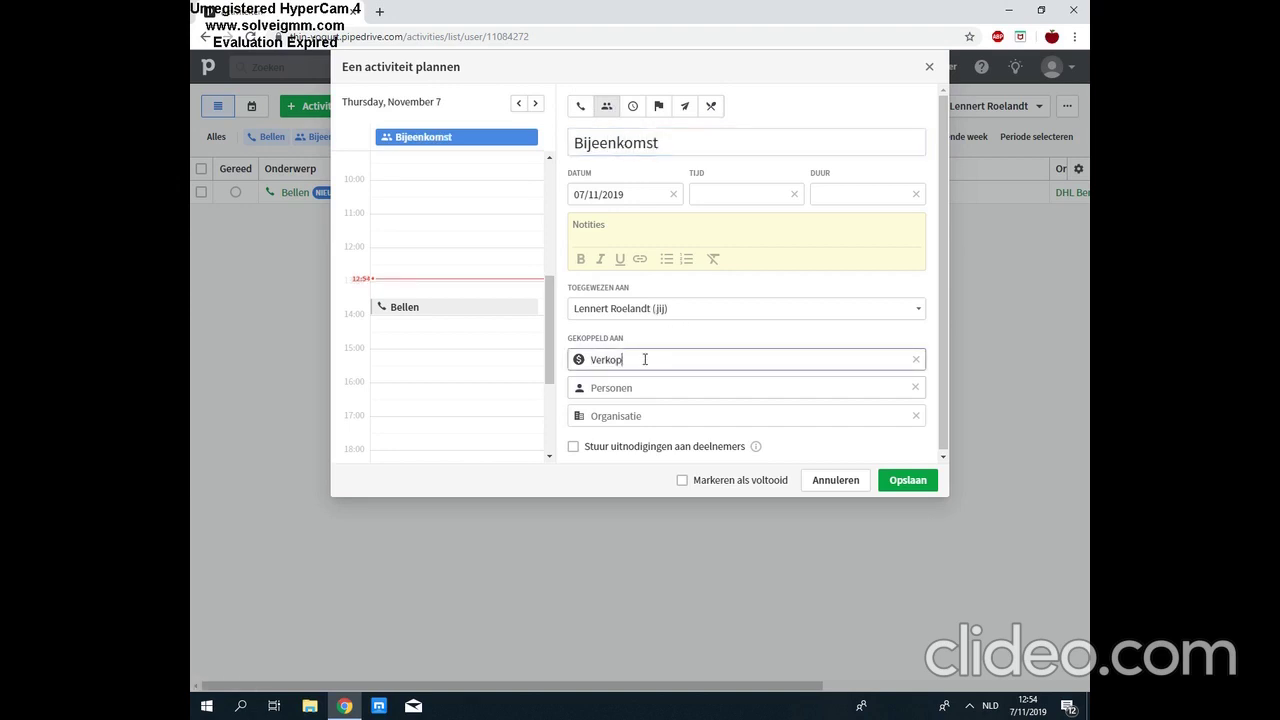
{"action": "type", "text": "Verkoop"}
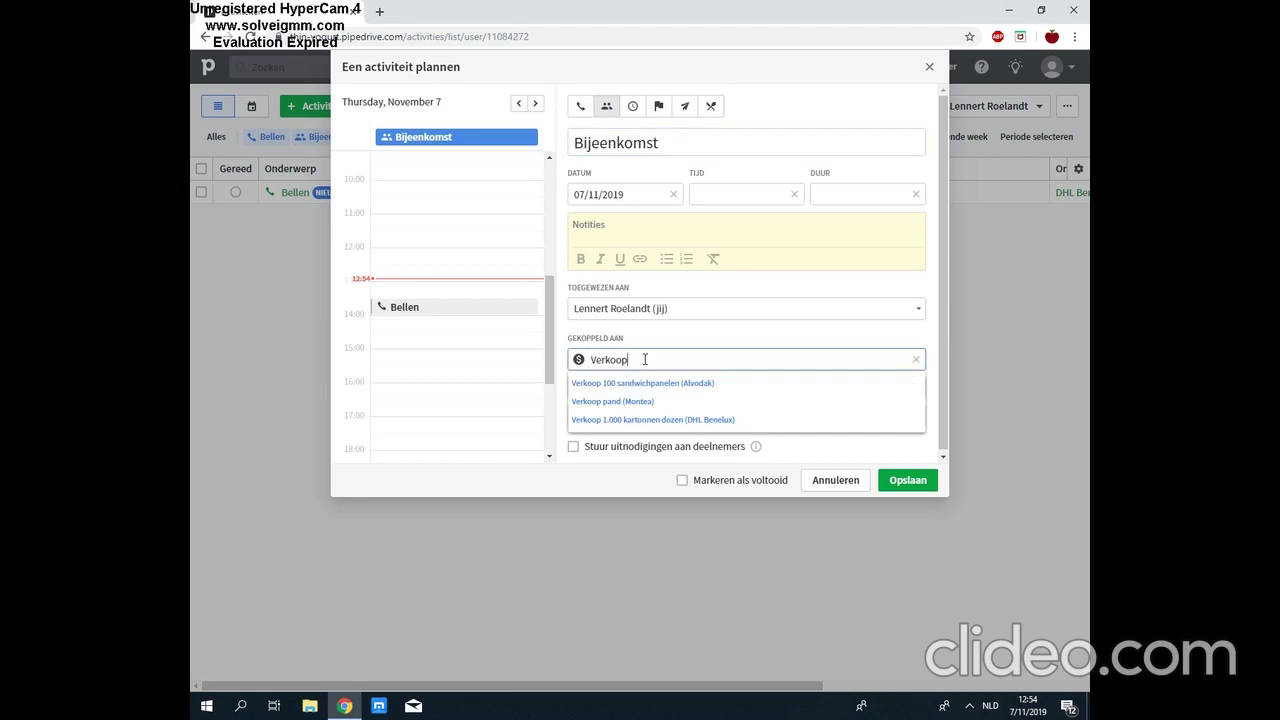
{"action": "left_click", "coordinate": [656, 405]}
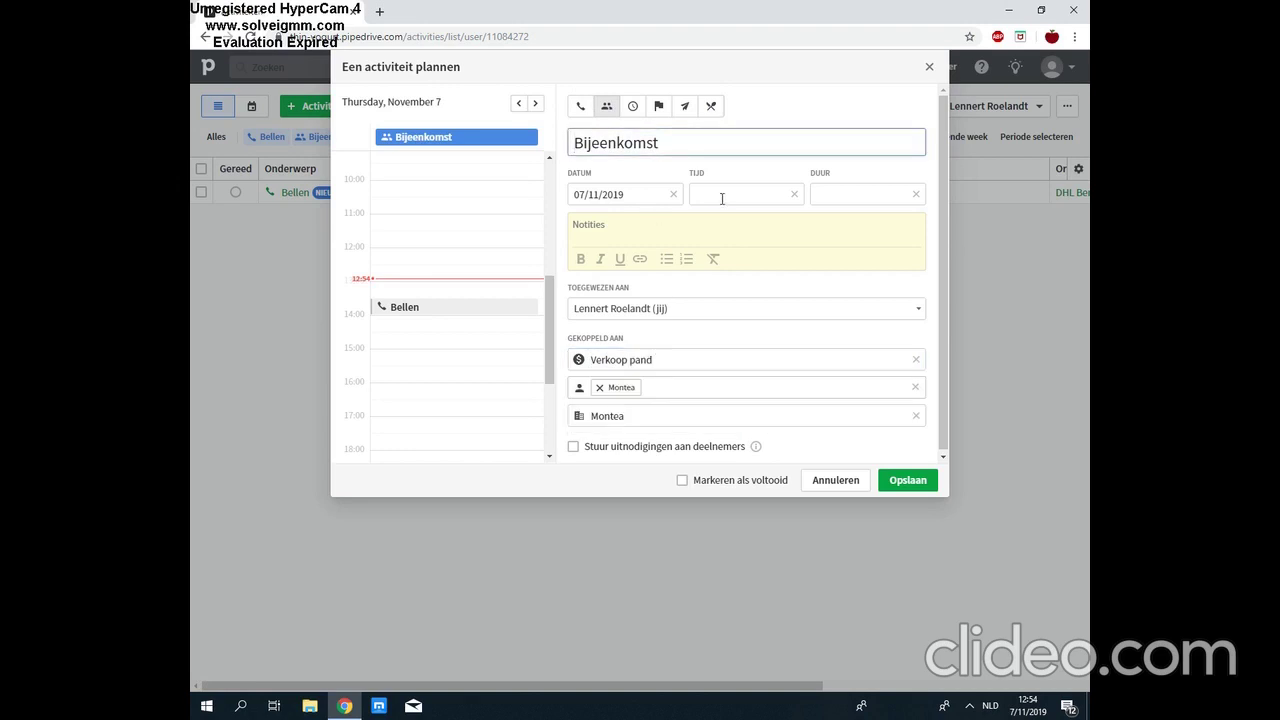
Step: Schedule the meeting for 23/11/2019 at 14:00 for 1h45, extend the subject with '- pandbezoek', and save
{"action": "left_click", "coordinate": [627, 196]}
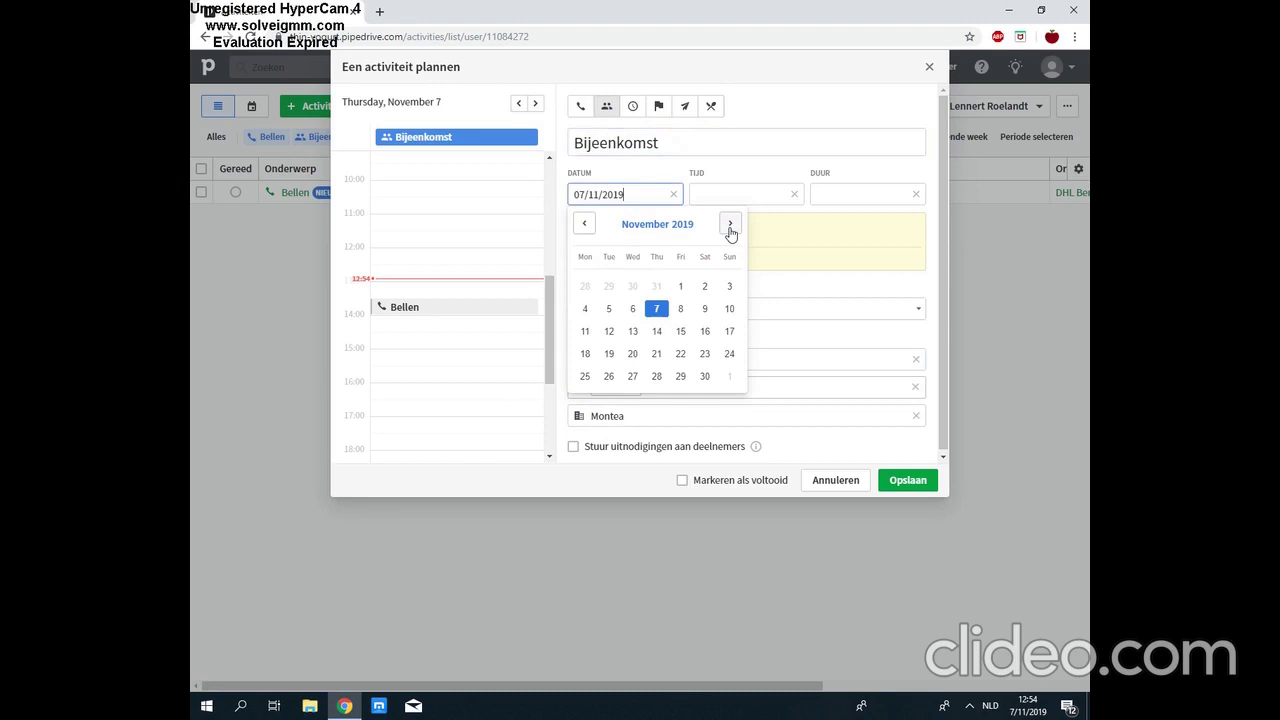
{"action": "left_click", "coordinate": [705, 353]}
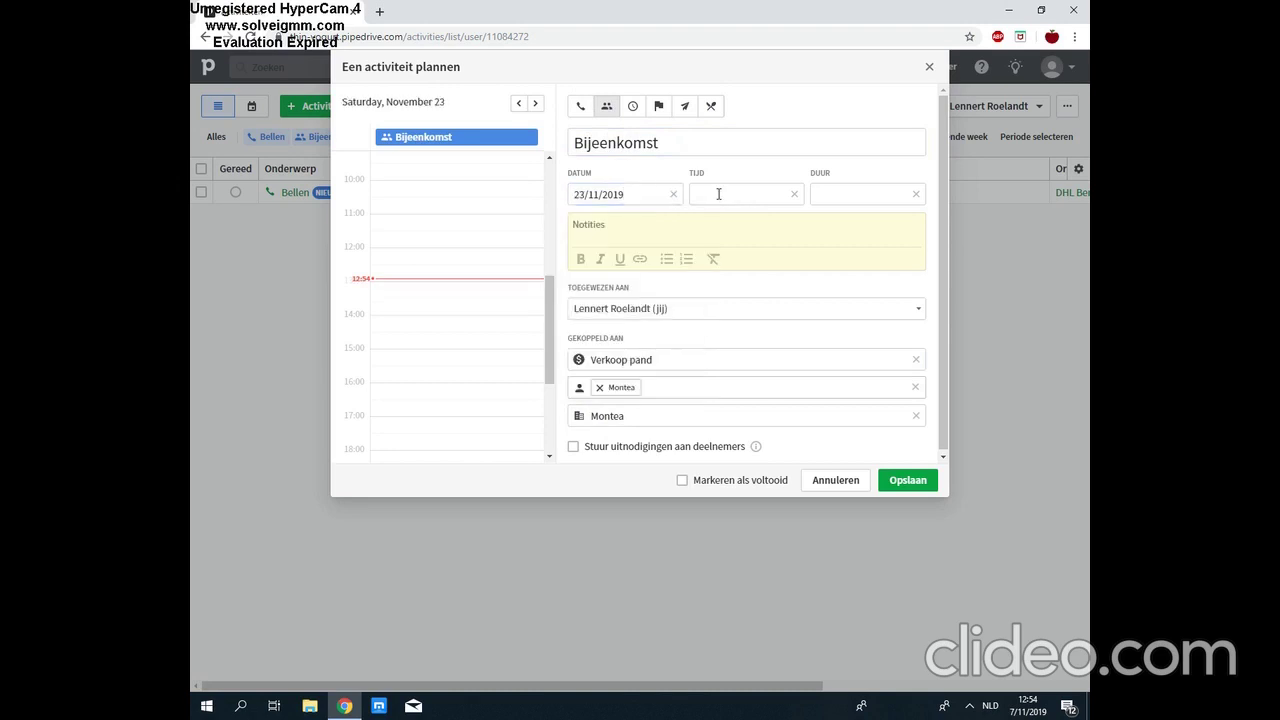
{"action": "left_click", "coordinate": [717, 194]}
{"action": "left_click", "coordinate": [719, 275]}
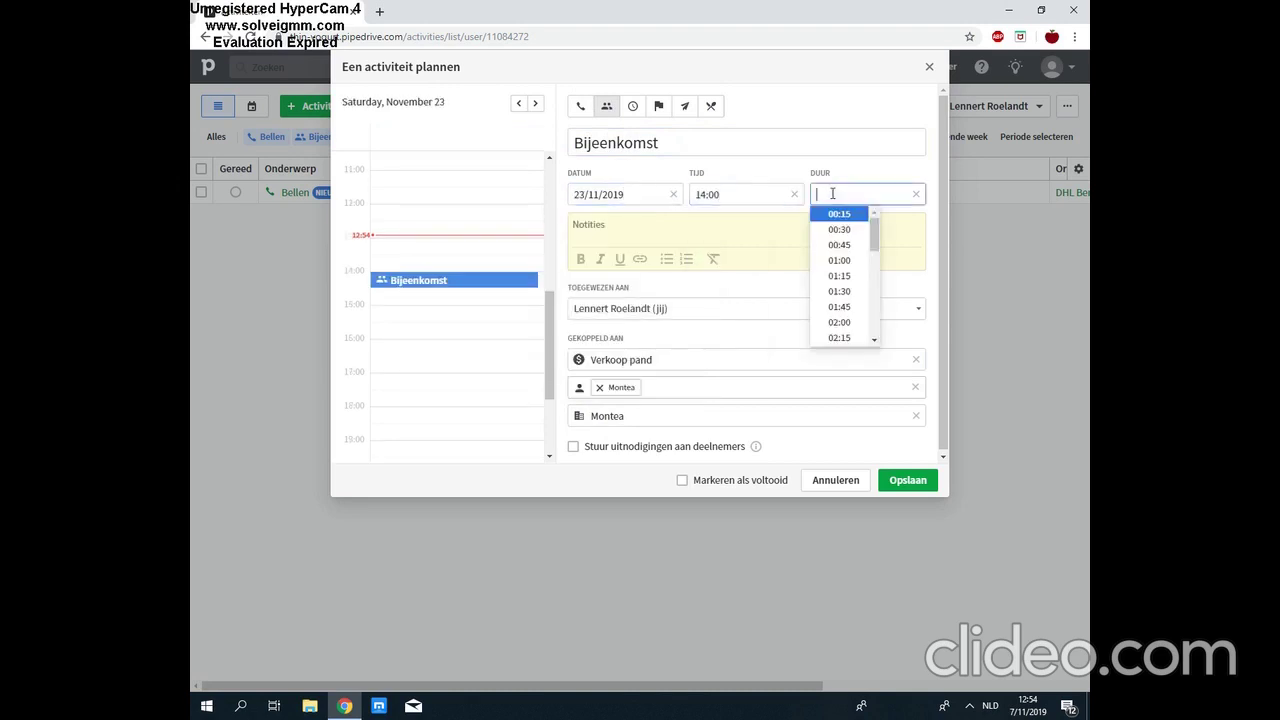
{"action": "scroll", "coordinate": [872, 245], "scroll_direction": "down", "scroll_amount": 2}
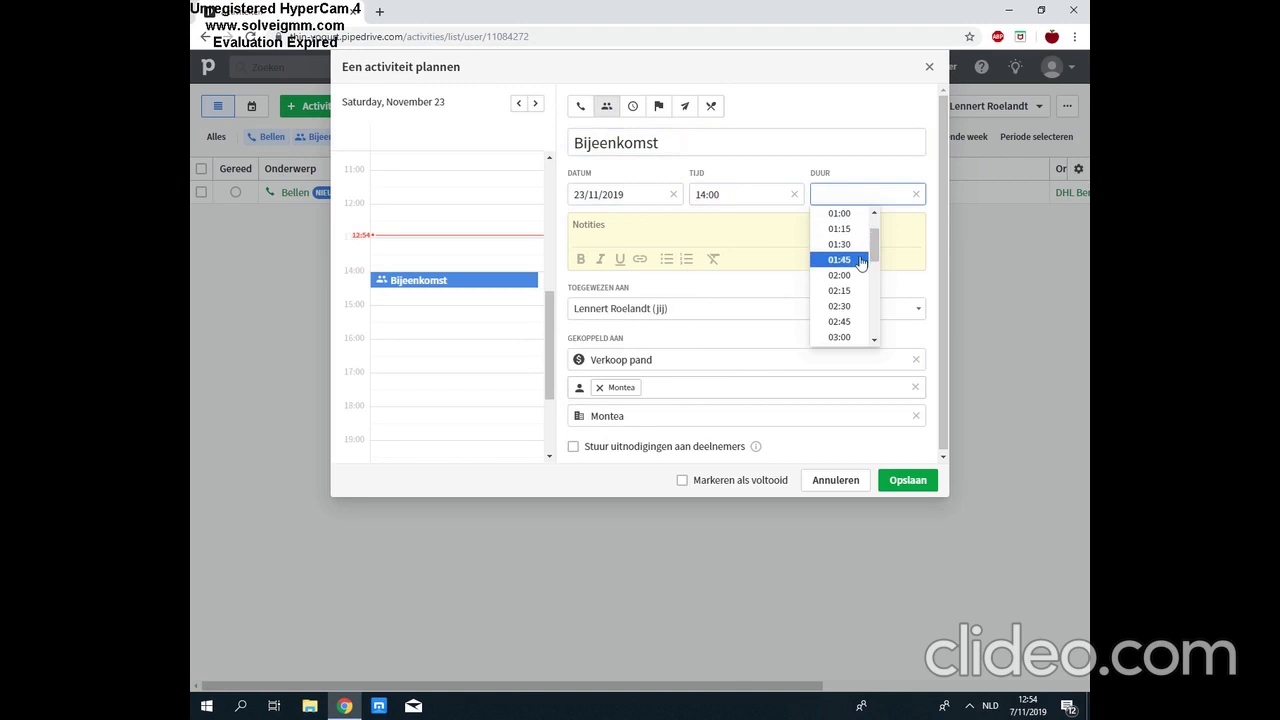
{"action": "left_click", "coordinate": [860, 262]}
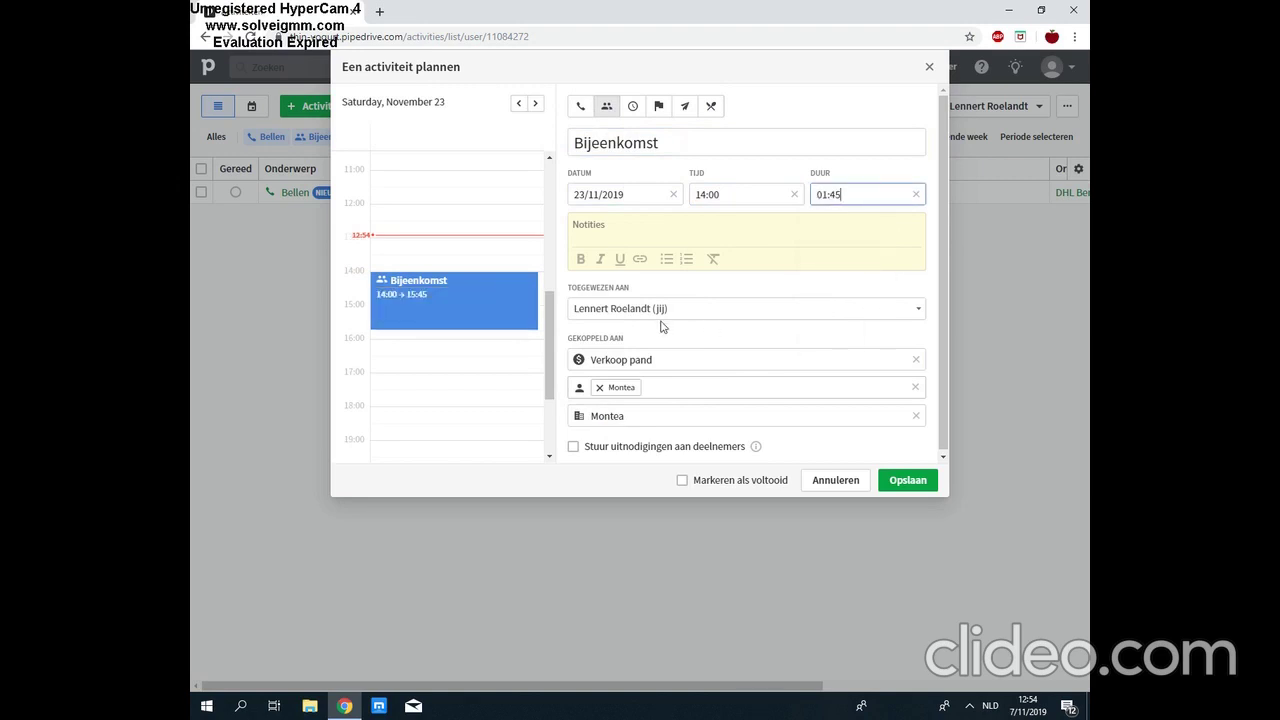
{"action": "left_click", "coordinate": [669, 144]}
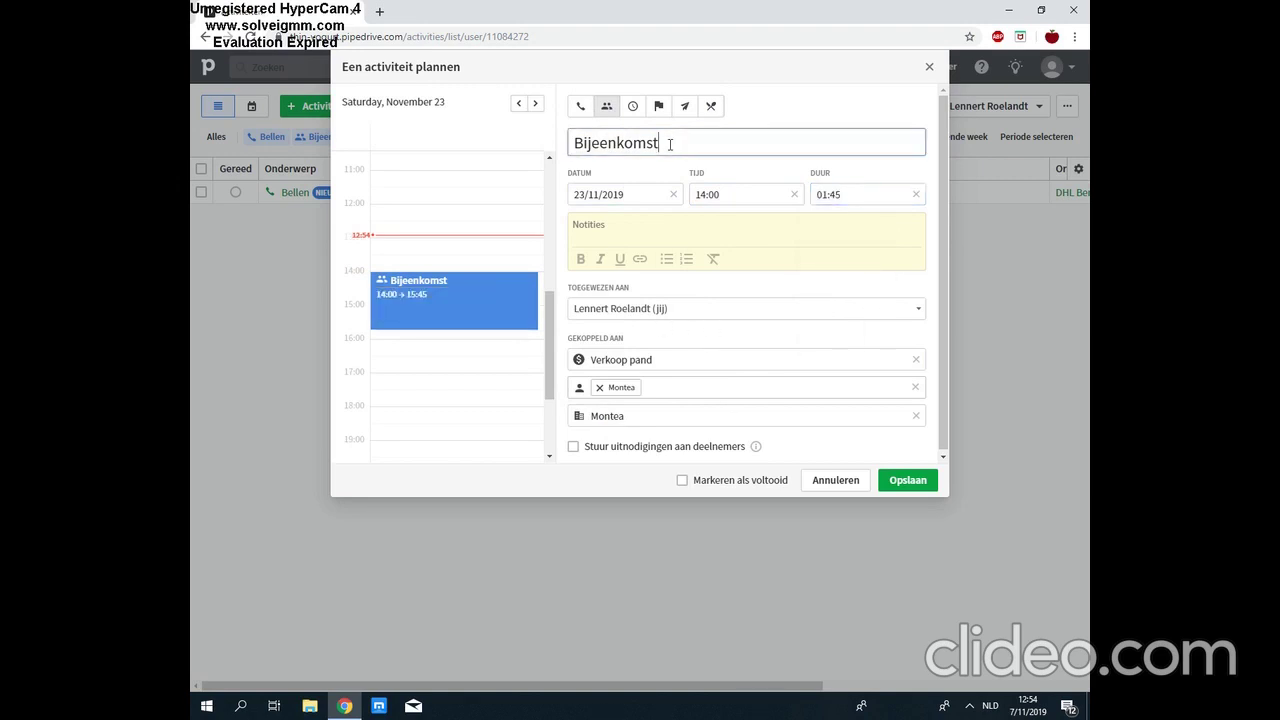
{"action": "type", "text": "- pandbezoek"}
{"action": "left_click", "coordinate": [908, 480]}
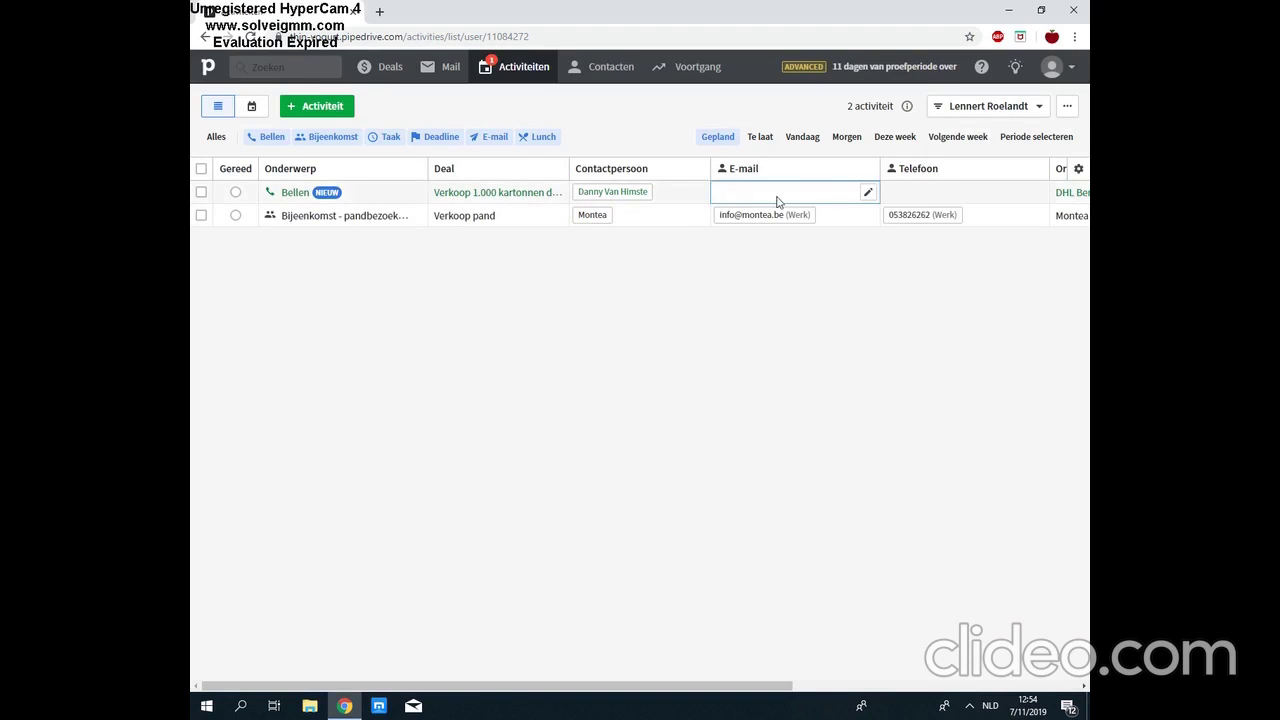
Step: In the Bellen call row, fill in the contact's work e-mail address and work phone number
{"action": "left_click", "coordinate": [867, 192]}
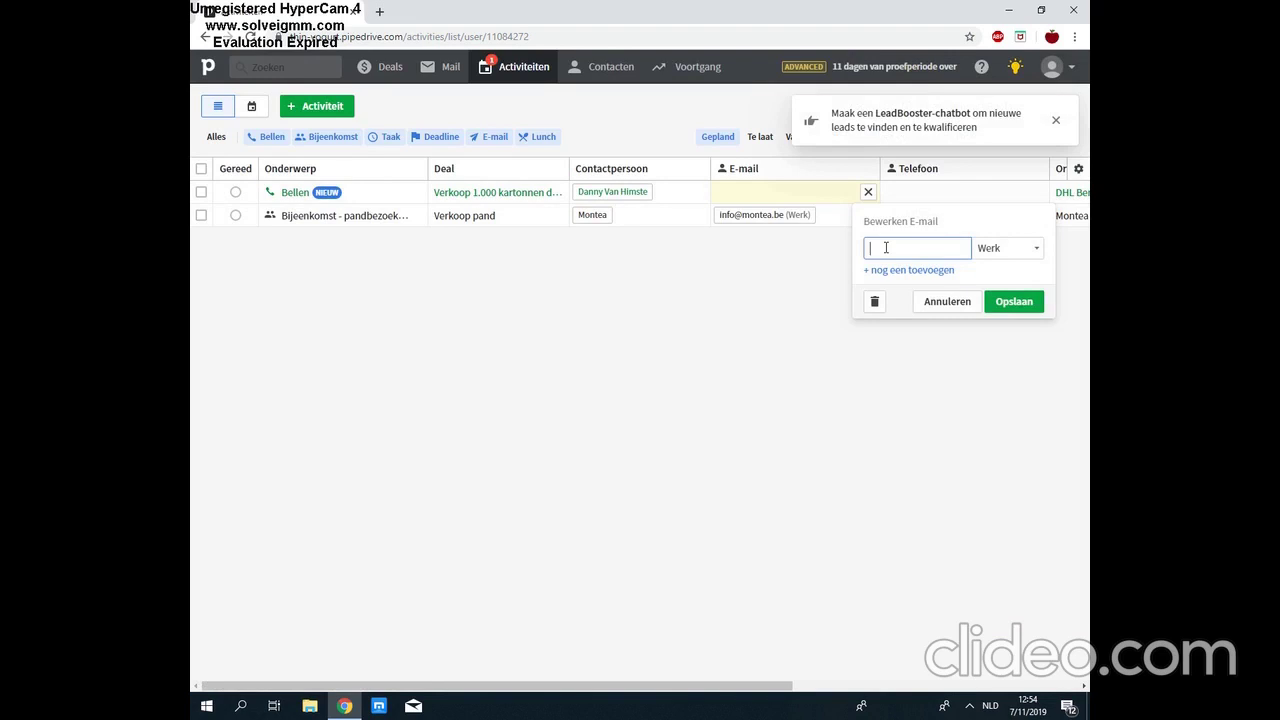
{"action": "left_click", "coordinate": [1006, 301]}
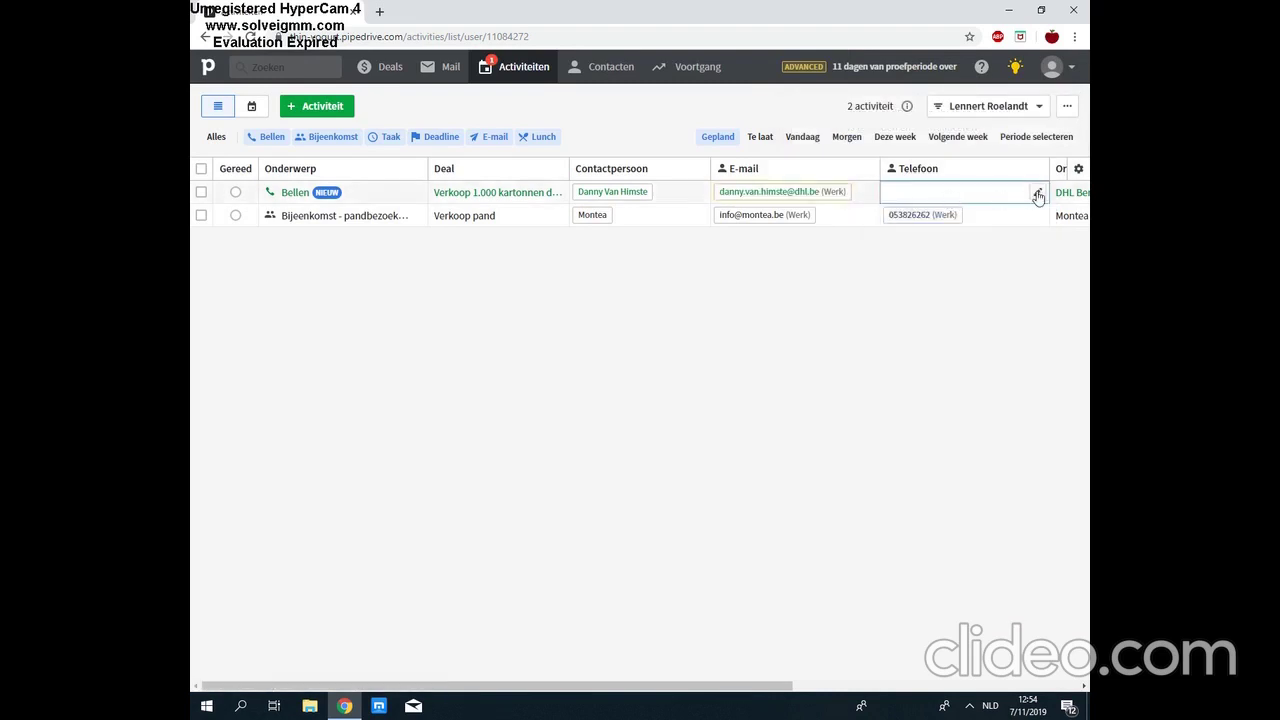
{"action": "left_click", "coordinate": [1038, 194]}
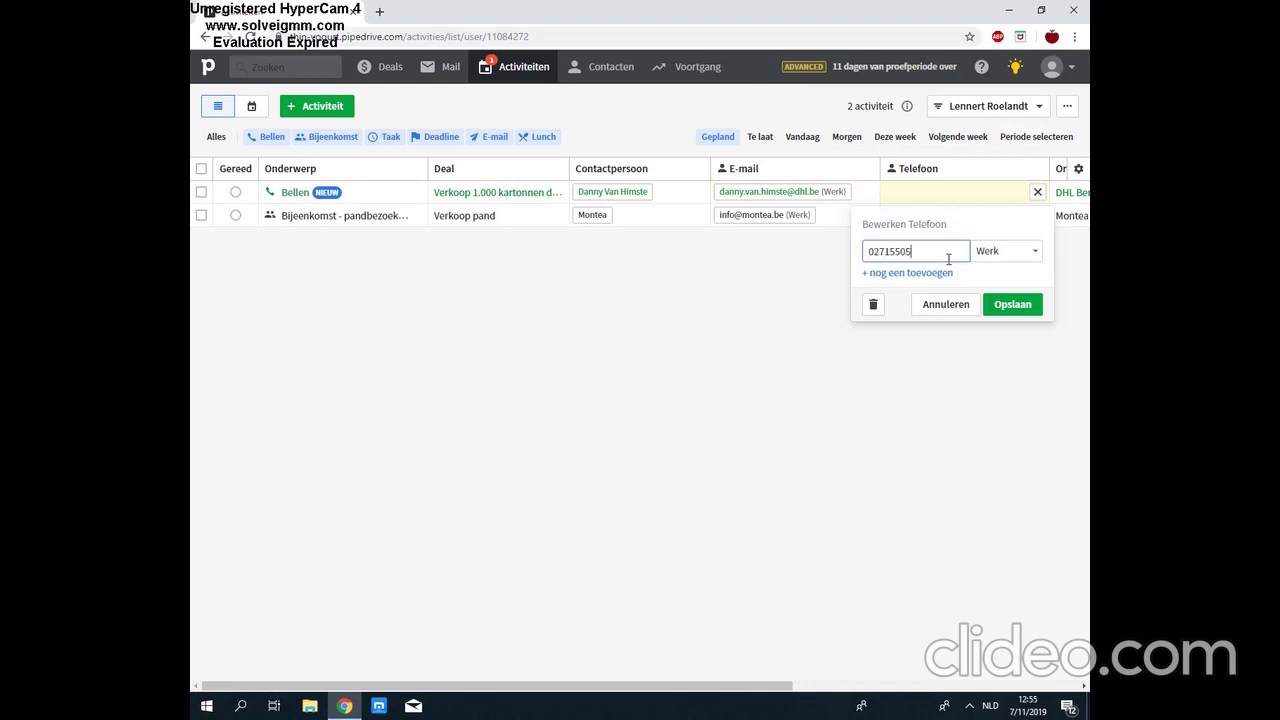
{"action": "left_click", "coordinate": [995, 303]}
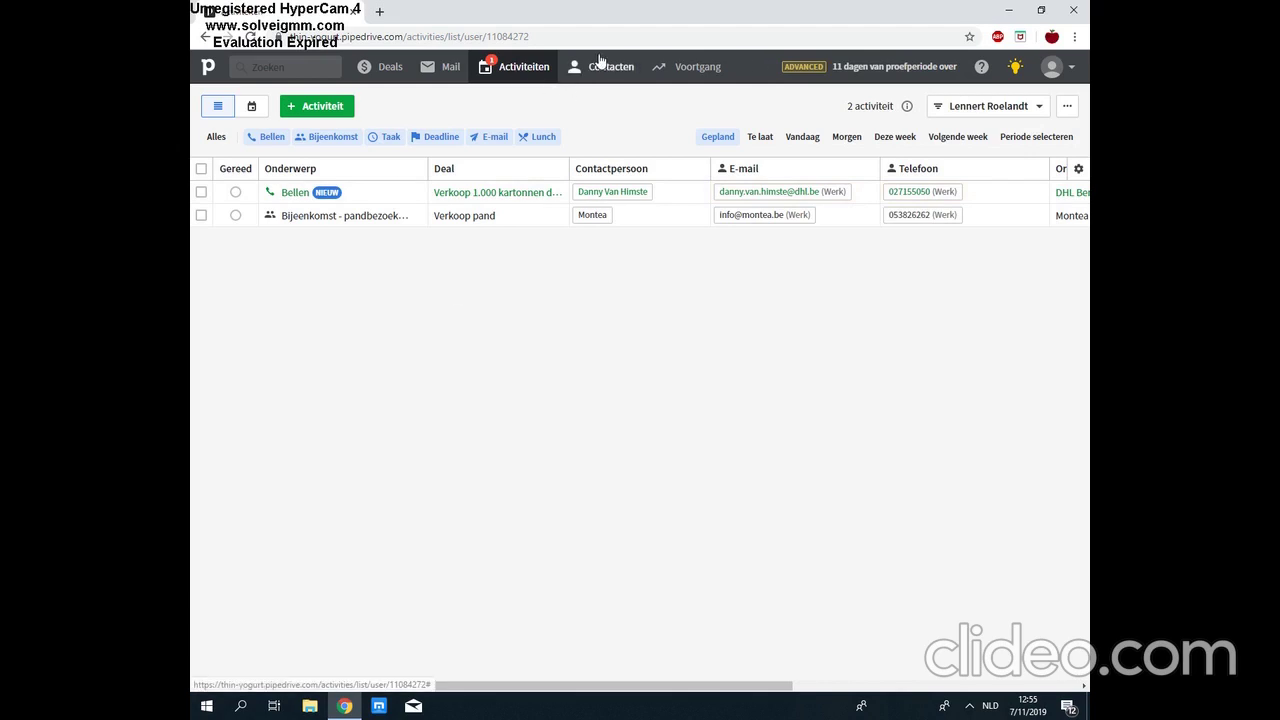
{"action": "mouse_move", "coordinate": [614, 77]}
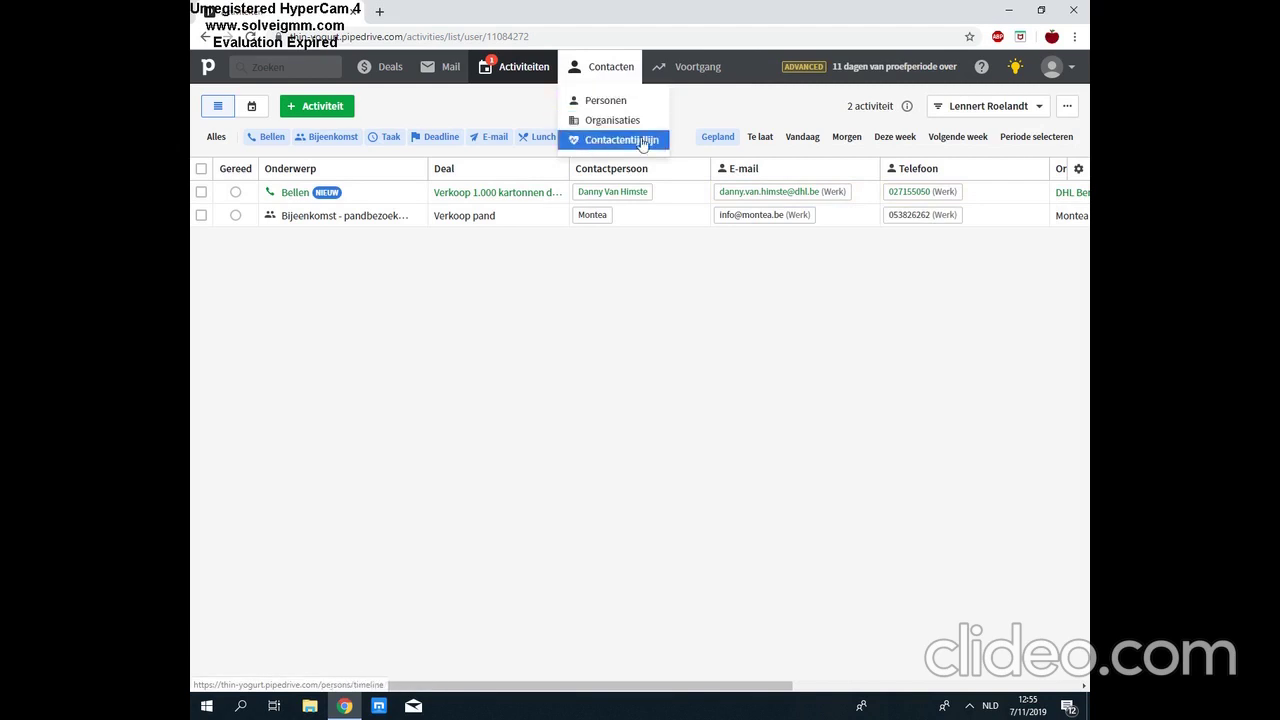
{"action": "left_click", "coordinate": [604, 100]}
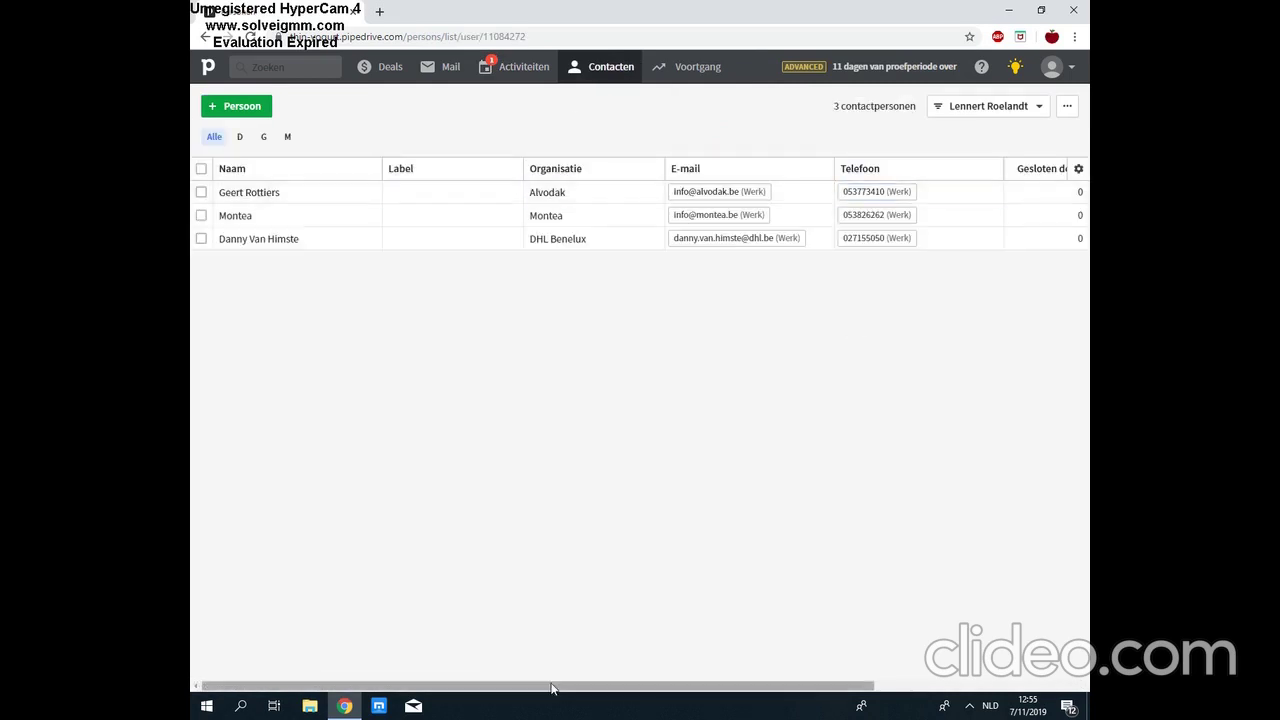
{"action": "left_click_drag", "start_coordinate": [631, 688], "coordinate": [837, 684]}
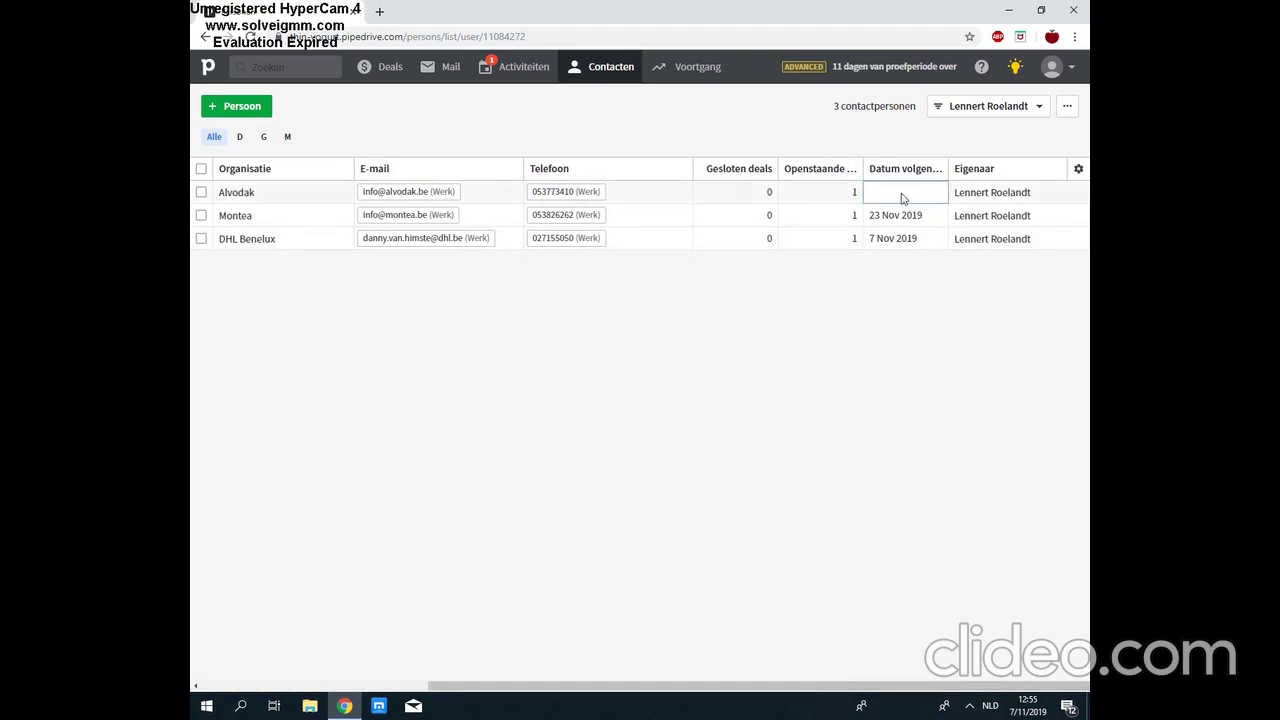
{"action": "left_click_drag", "start_coordinate": [775, 688], "coordinate": [534, 686]}
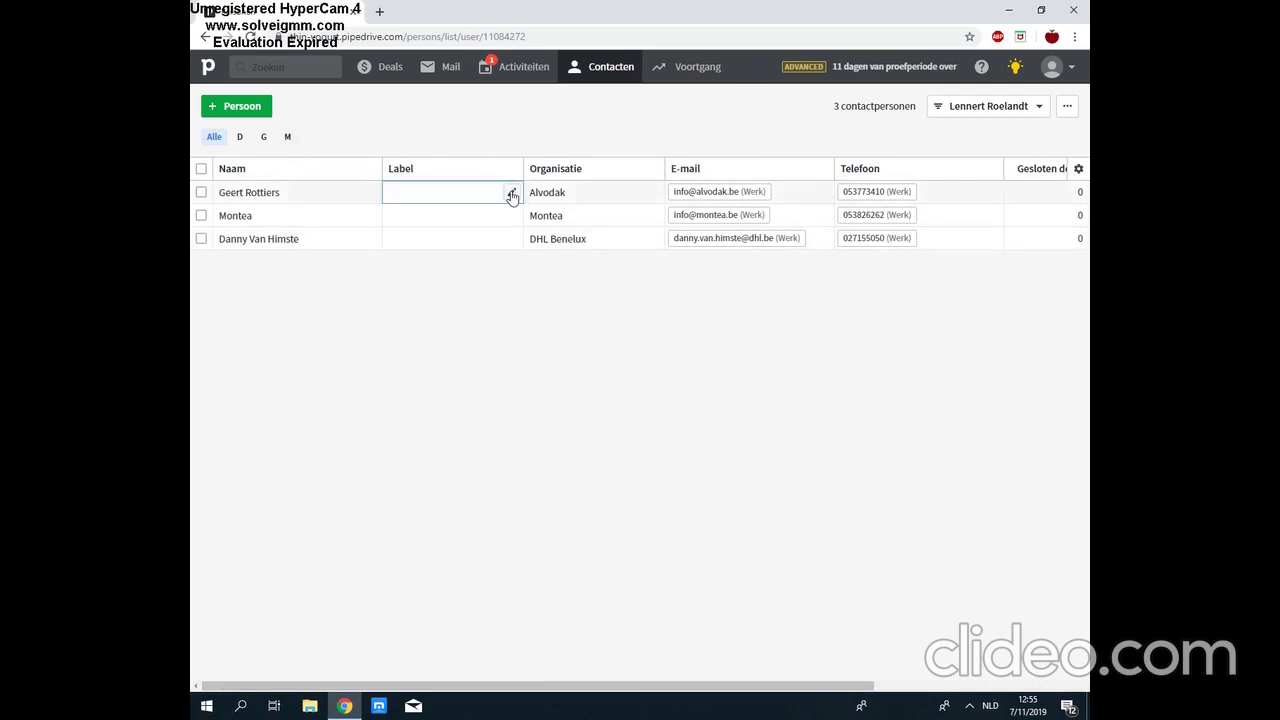
Step: Use each row's Label dropdown to set Alvodak to CUSTOMER, Montea to HOT LEAD, and DHL Benelux to WARM LEAD
{"action": "left_click", "coordinate": [511, 193]}
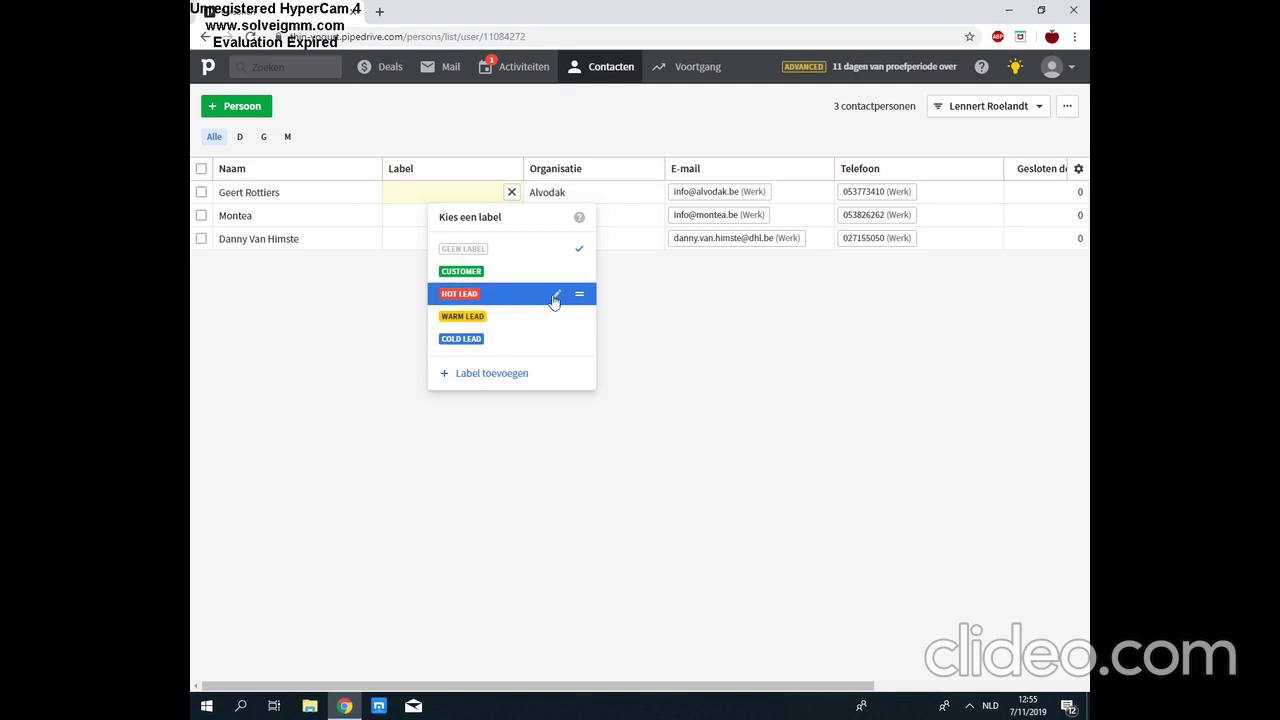
{"action": "left_click", "coordinate": [508, 271]}
{"action": "left_click", "coordinate": [510, 217]}
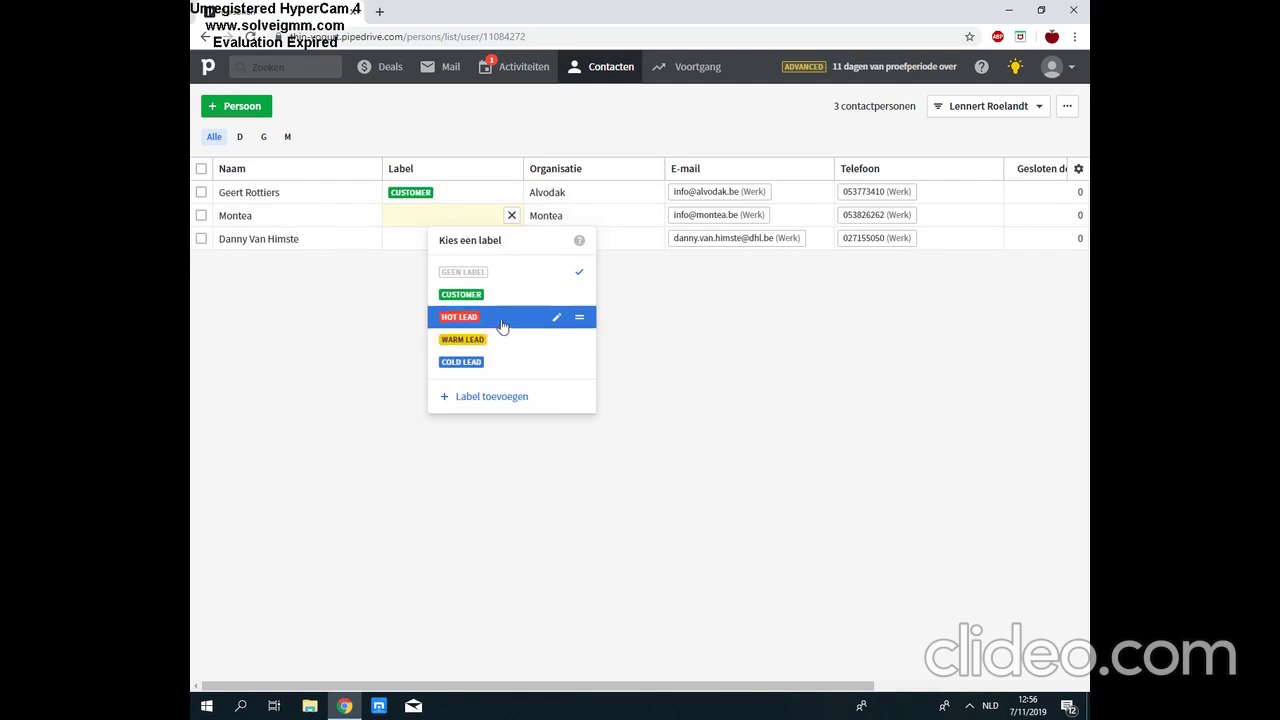
{"action": "left_click", "coordinate": [502, 326]}
{"action": "left_click", "coordinate": [511, 241]}
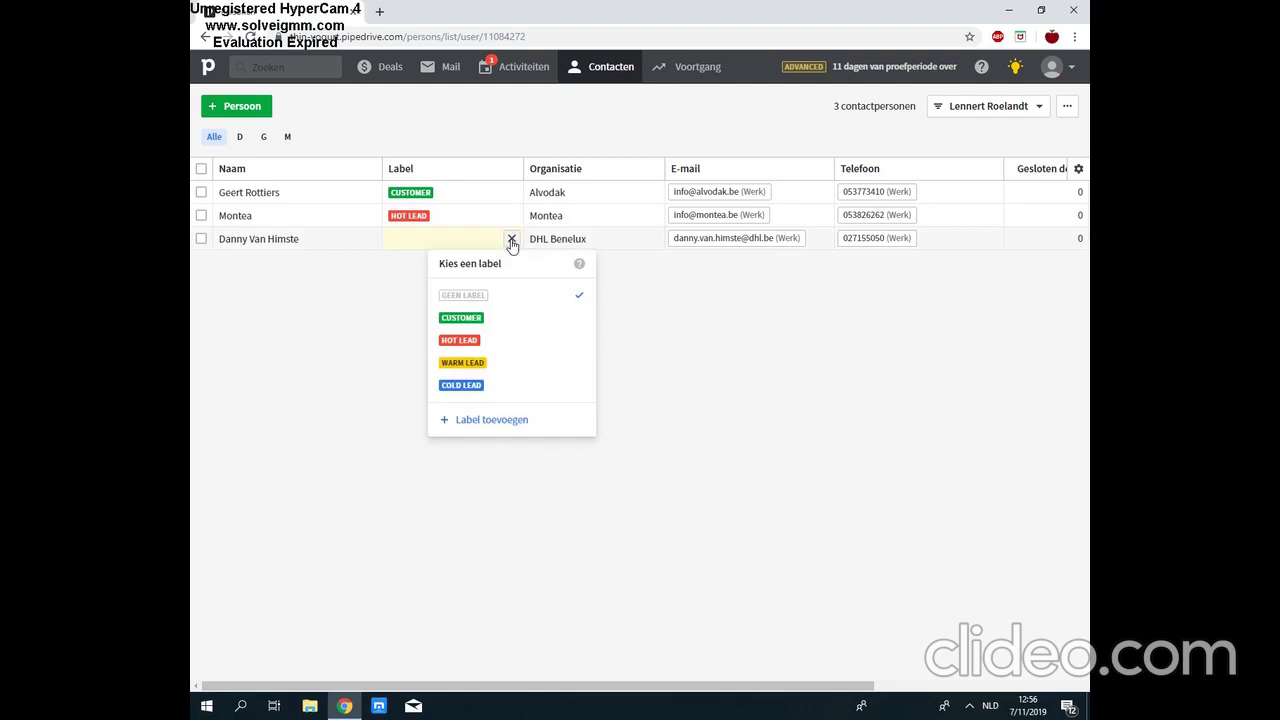
{"action": "left_click", "coordinate": [508, 366]}
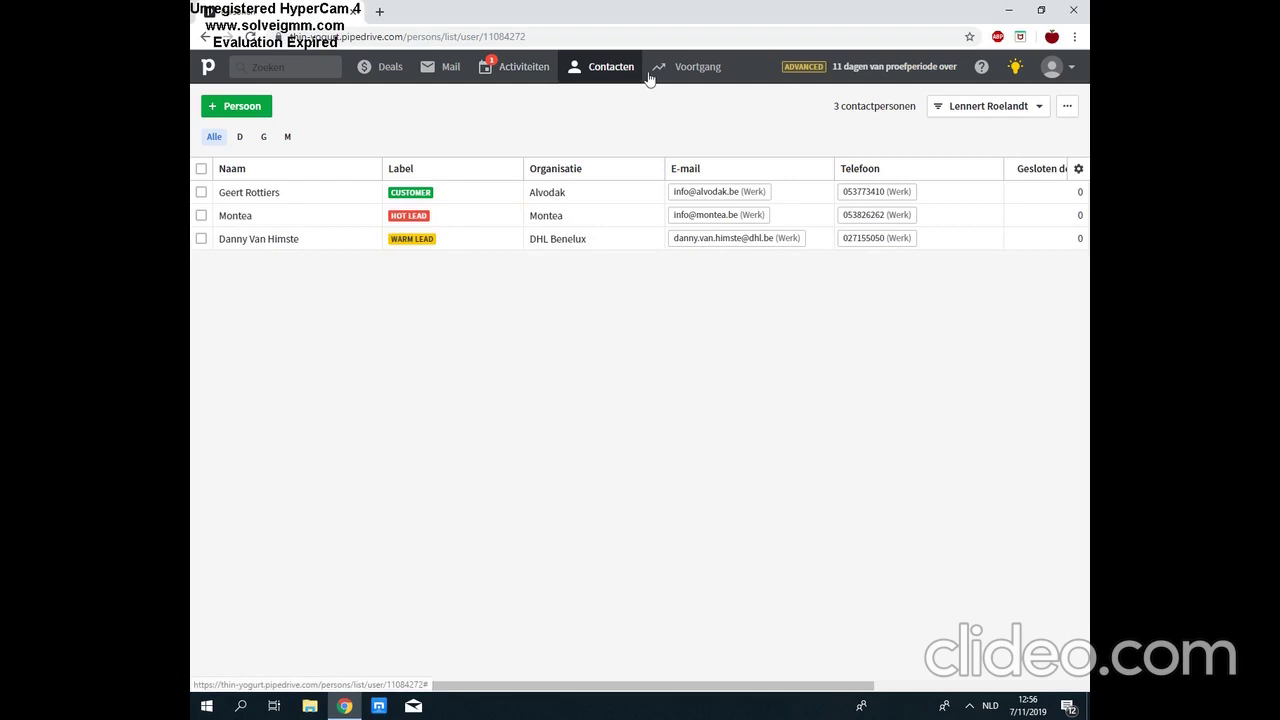
Step: Open the Organisaties list and delete the Odisee organisation, confirming with OK
{"action": "mouse_move", "coordinate": [612, 70]}
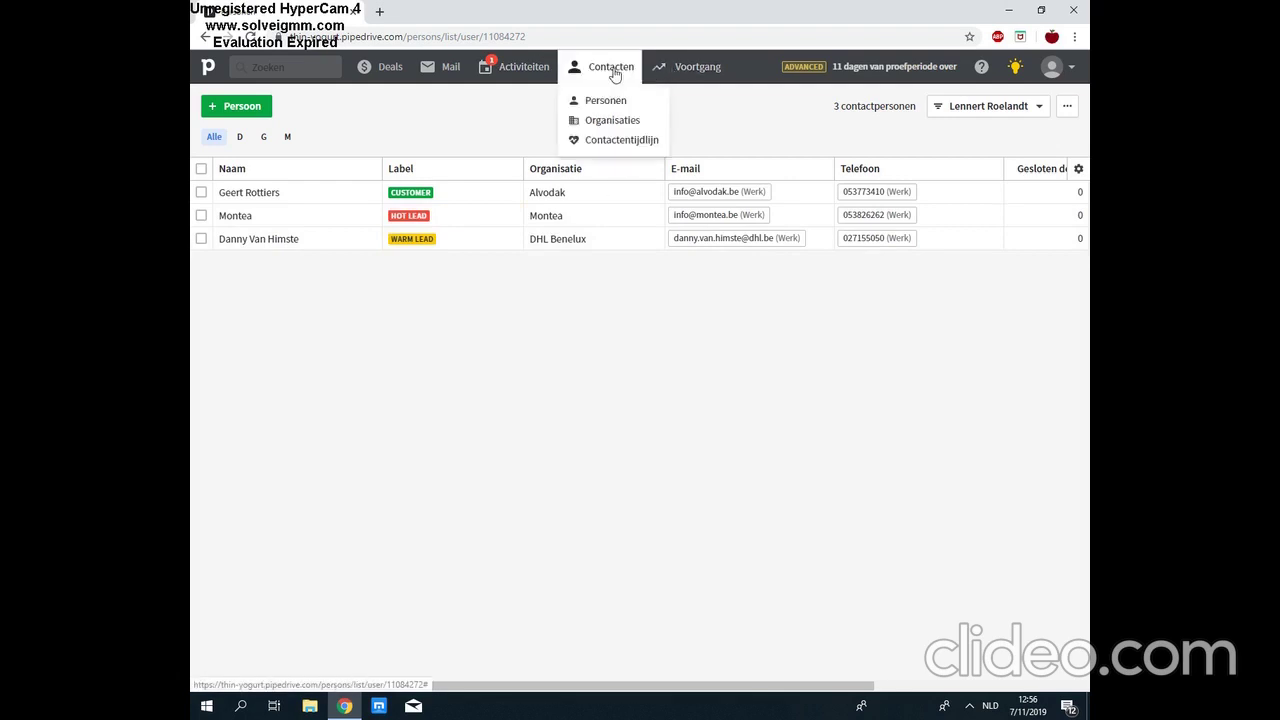
{"action": "left_click", "coordinate": [610, 121]}
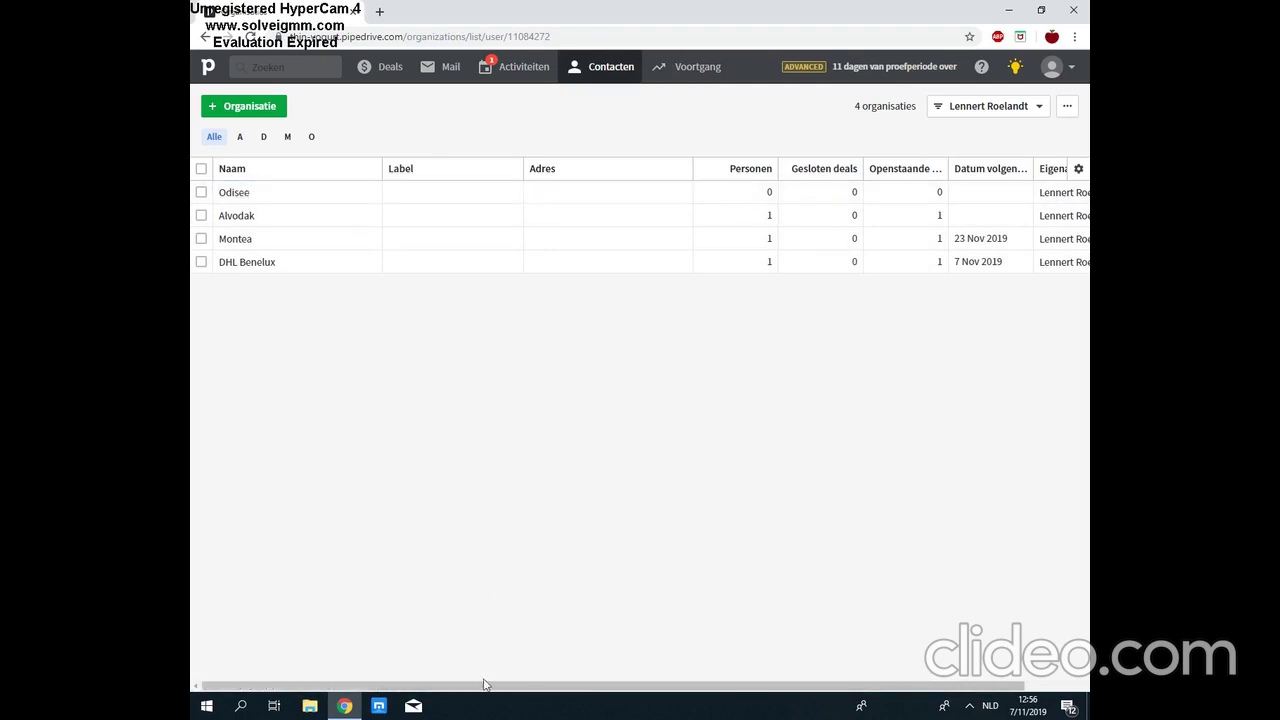
{"action": "left_click_drag", "start_coordinate": [491, 686], "coordinate": [614, 691]}
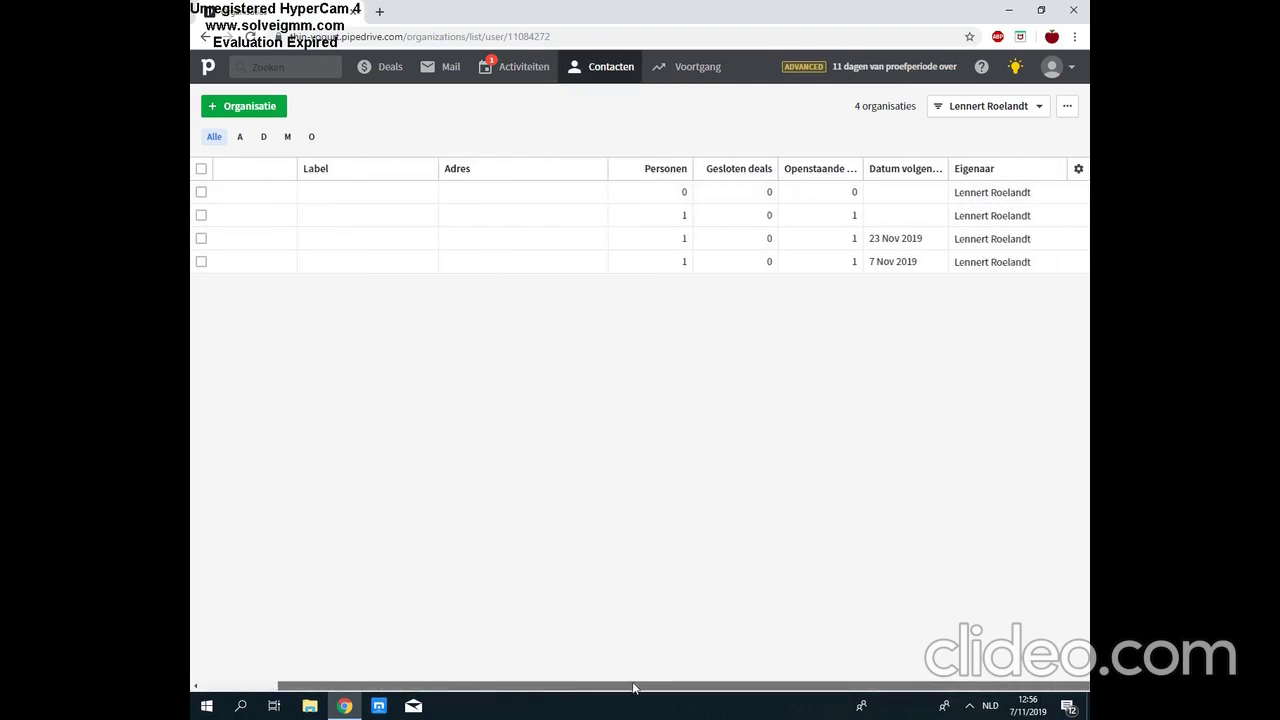
{"action": "double_click", "coordinate": [902, 224]}
{"action": "left_click", "coordinate": [834, 414]}
{"action": "left_click_drag", "start_coordinate": [777, 686], "coordinate": [646, 691]}
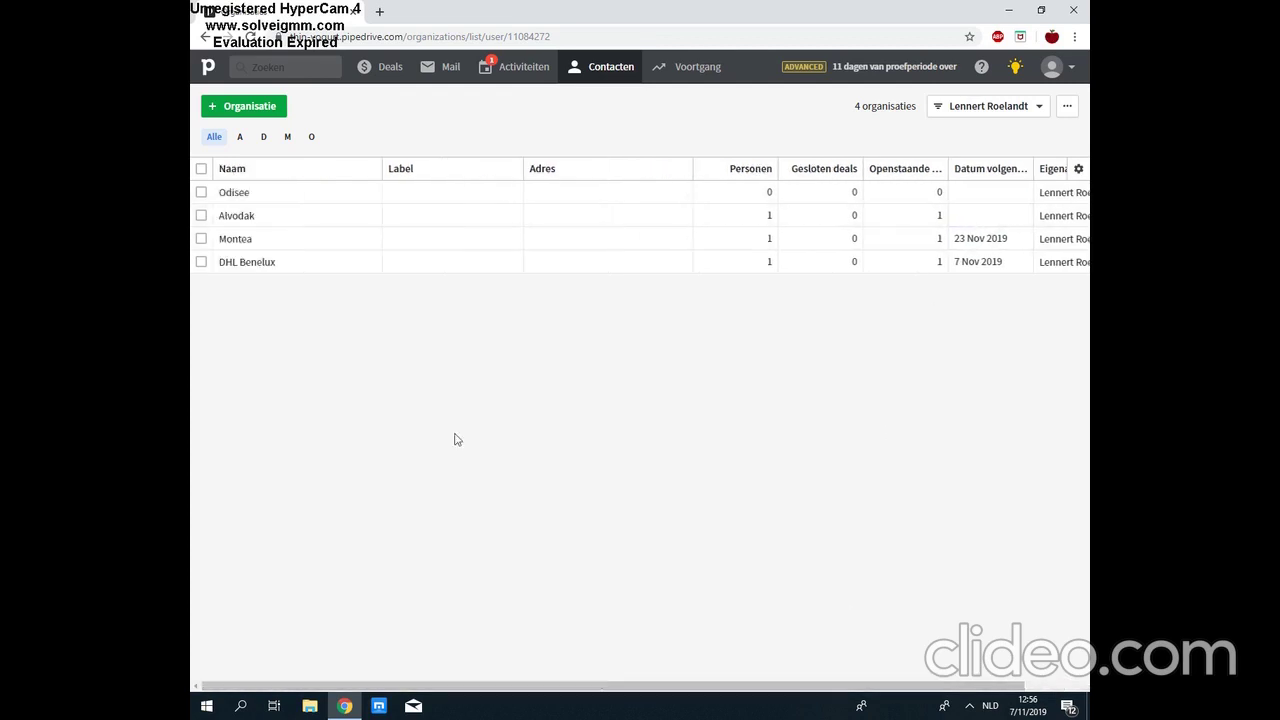
{"action": "left_click", "coordinate": [201, 192]}
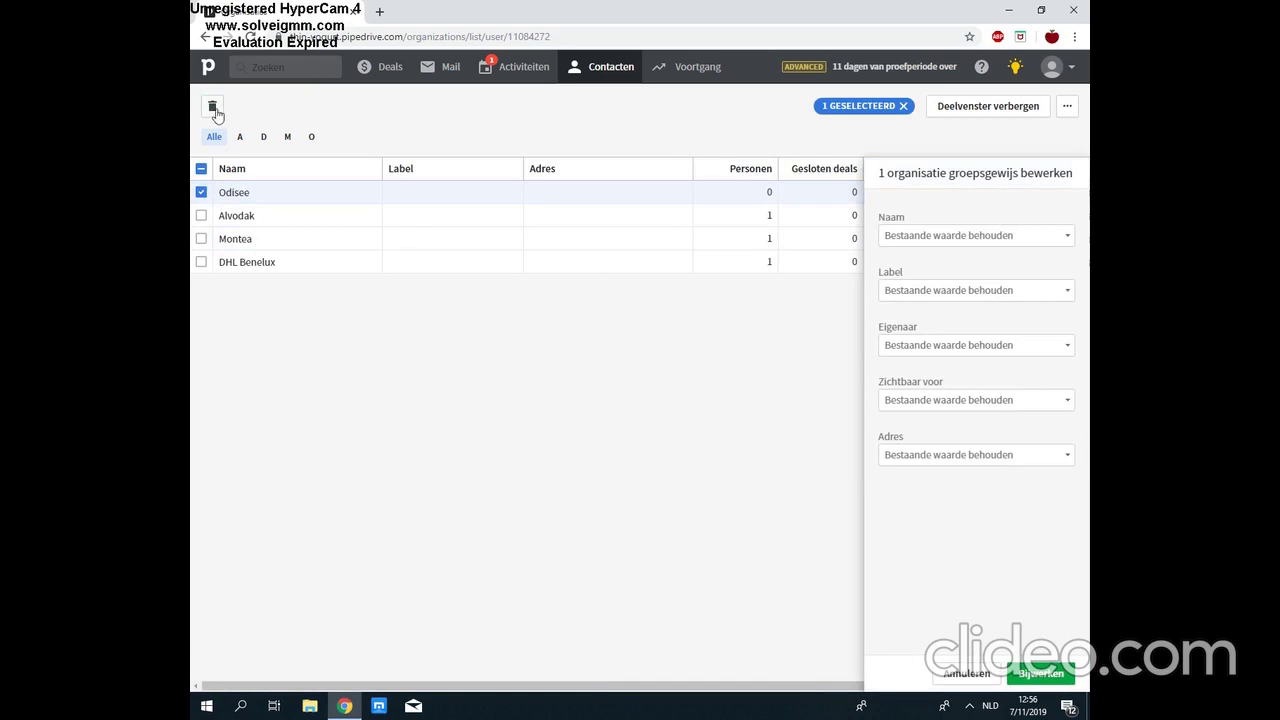
{"action": "left_click", "coordinate": [214, 109]}
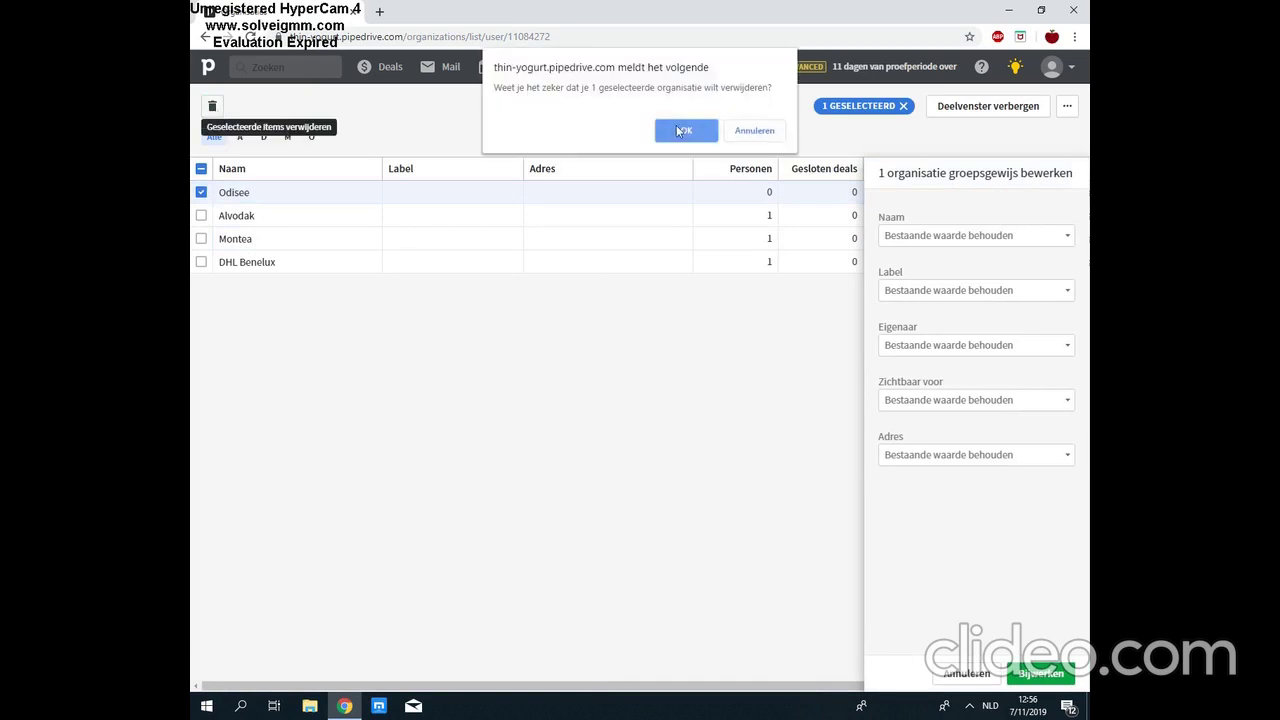
{"action": "left_click", "coordinate": [680, 131]}
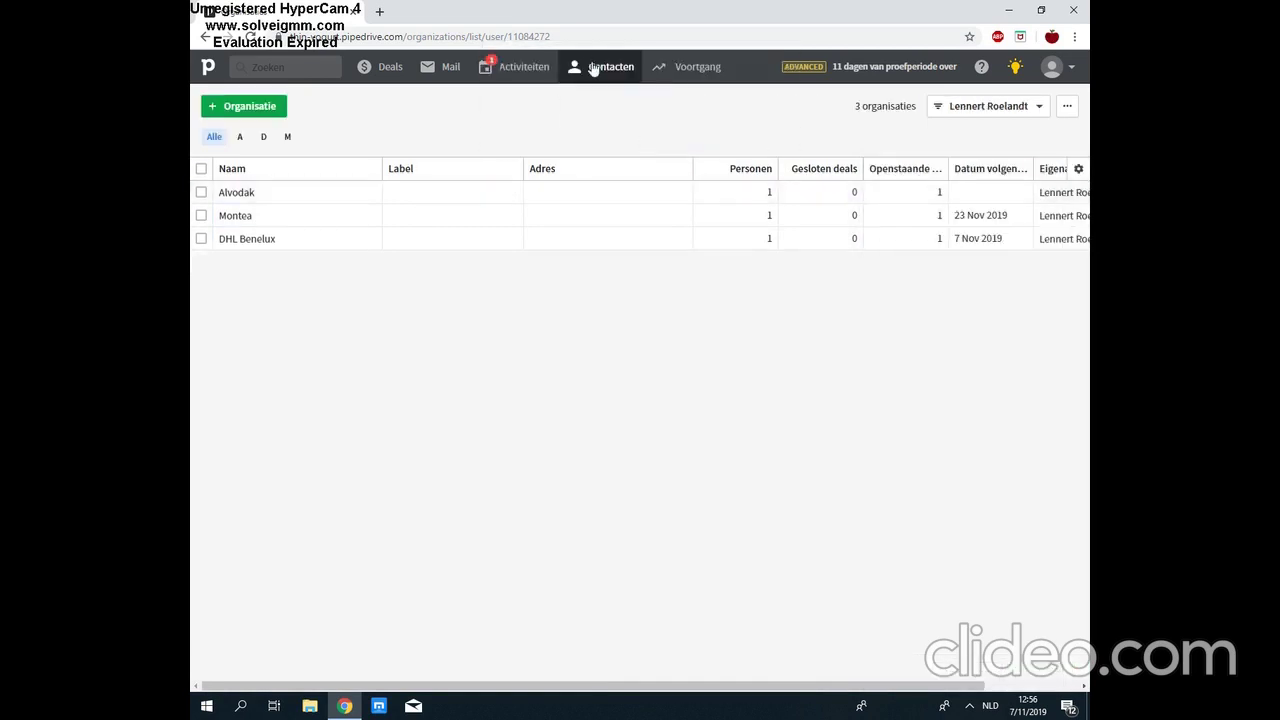
Step: Open the Contactentijdlijn view plotting the three persons' activities by month
{"action": "mouse_move", "coordinate": [620, 80]}
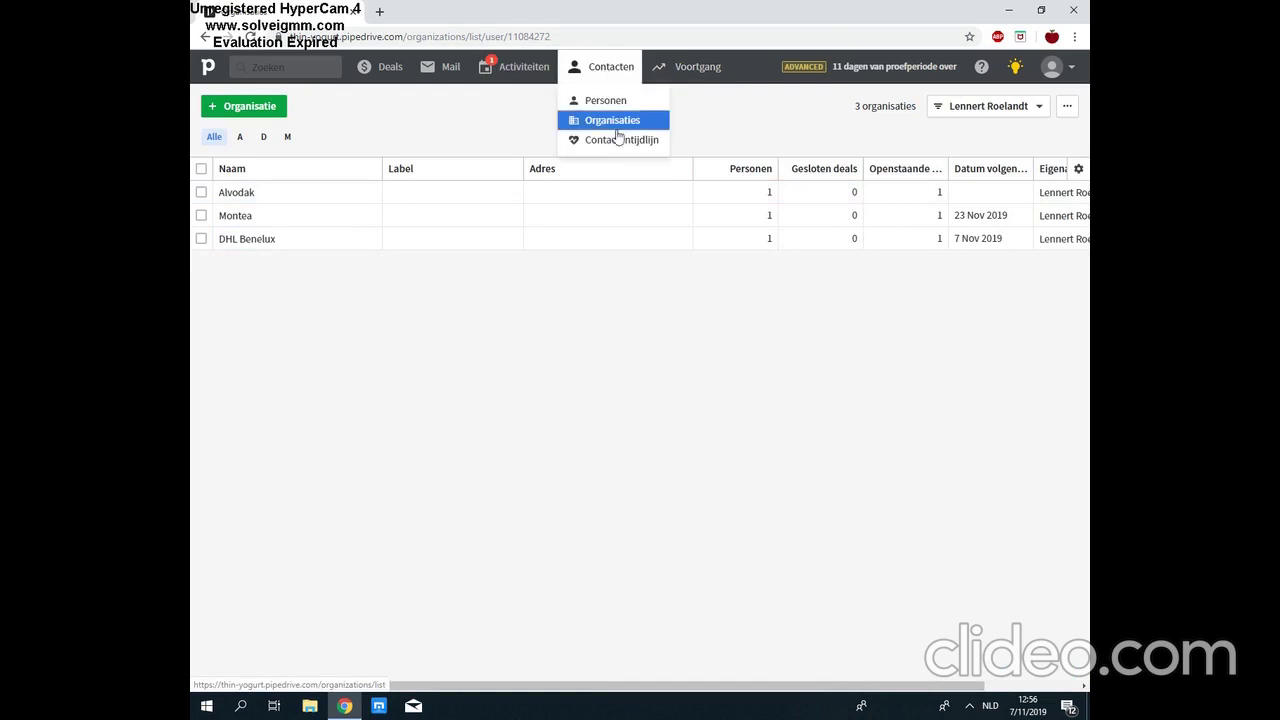
{"action": "left_click", "coordinate": [620, 148]}
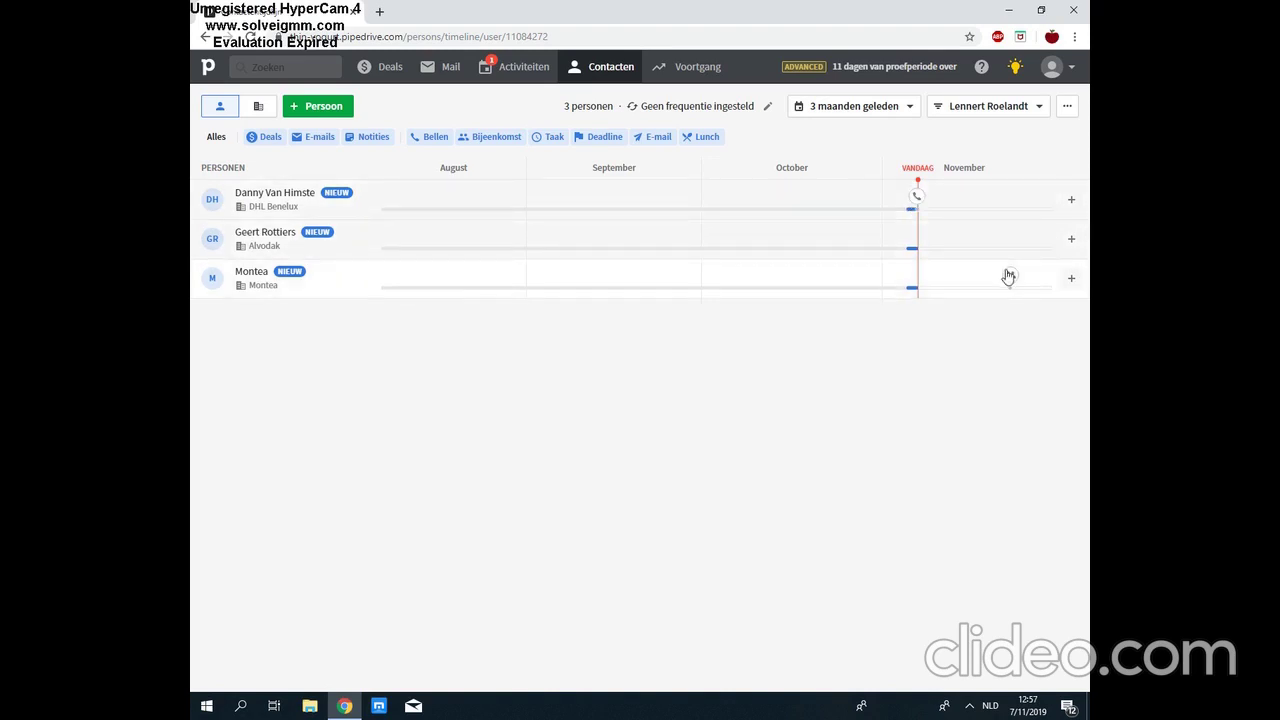
{"action": "left_click", "coordinate": [685, 76]}
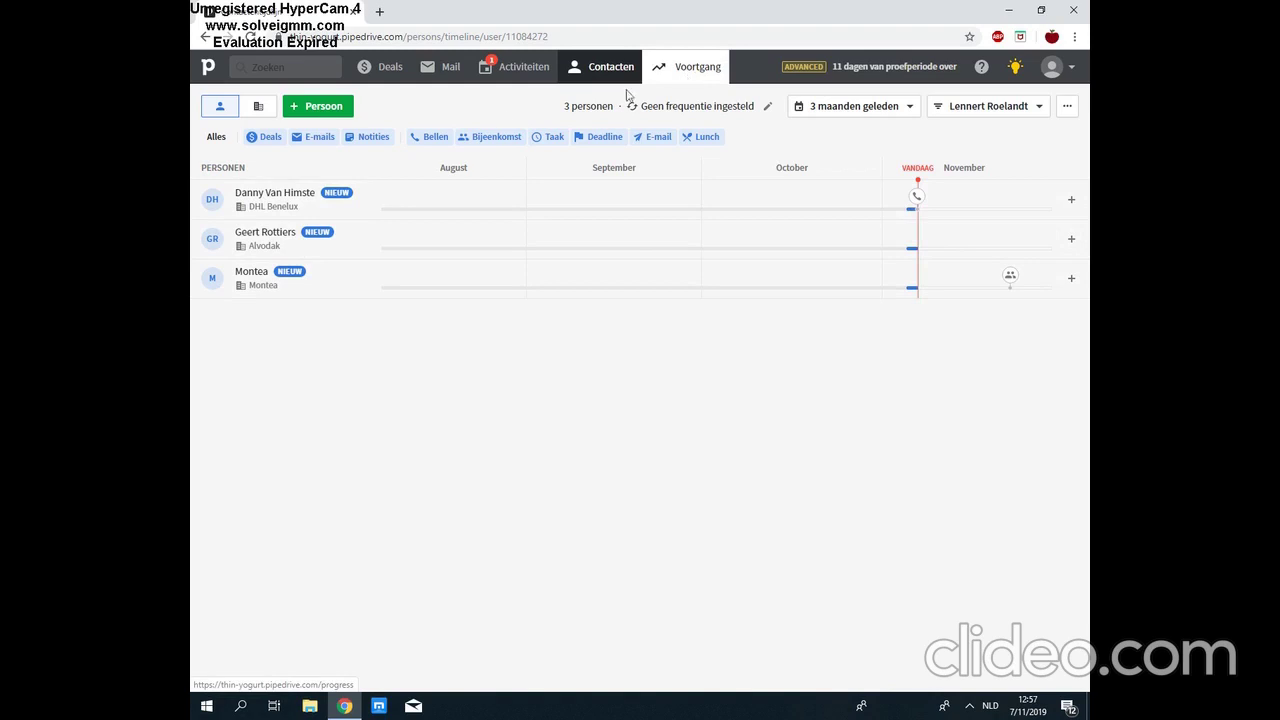
Step: Open the Voortgang dashboard and scroll through this month's deal and activity widgets
{"action": "left_click", "coordinate": [688, 77]}
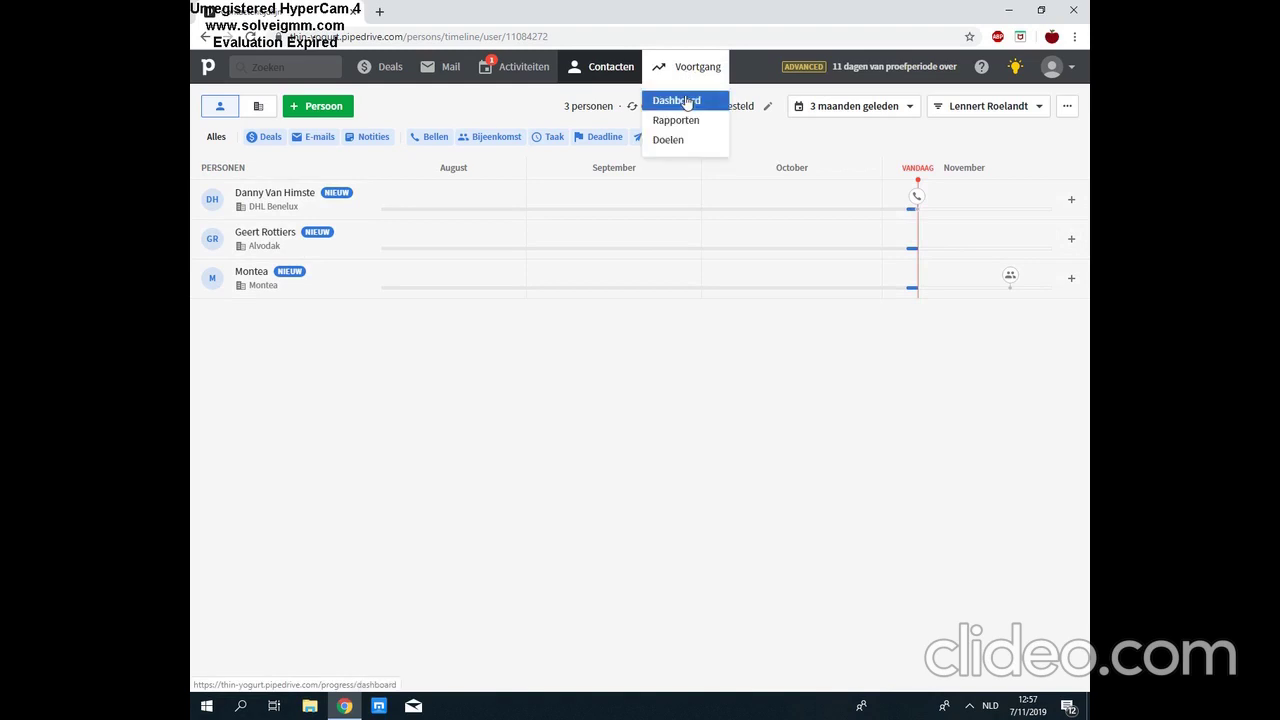
{"action": "left_click", "coordinate": [688, 101]}
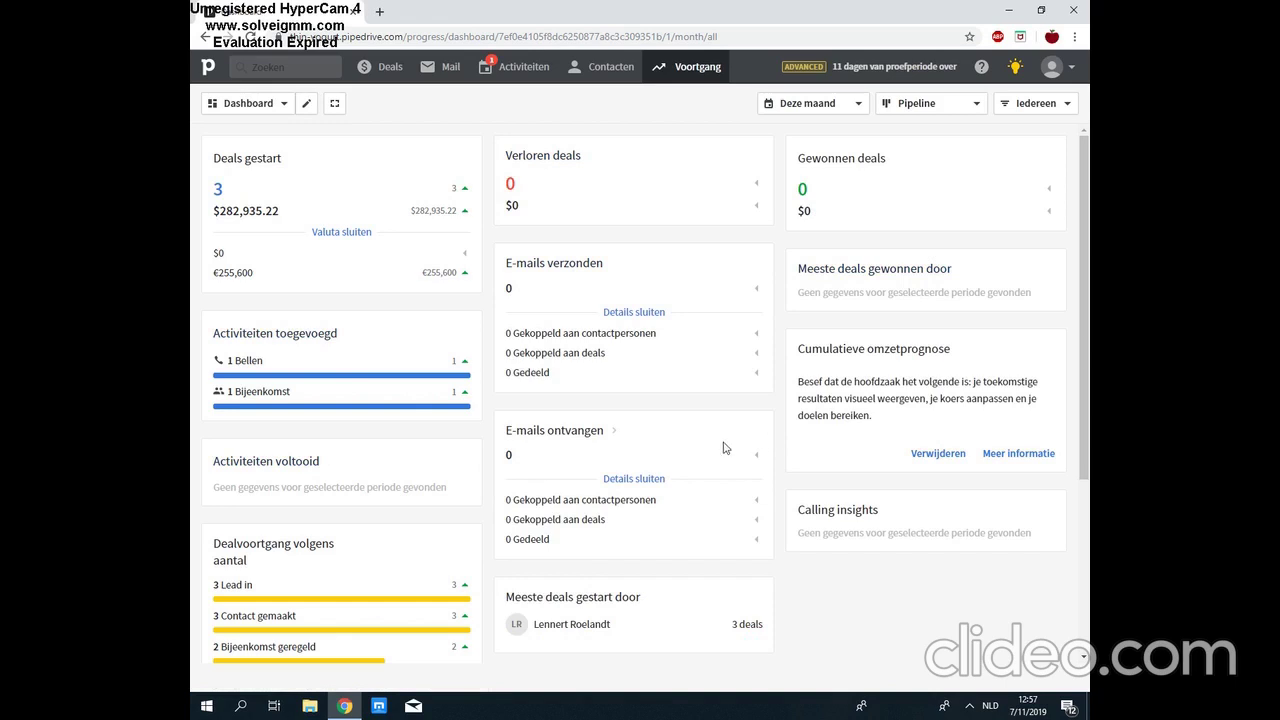
{"action": "left_click_drag", "start_coordinate": [1088, 441], "coordinate": [1088, 598]}
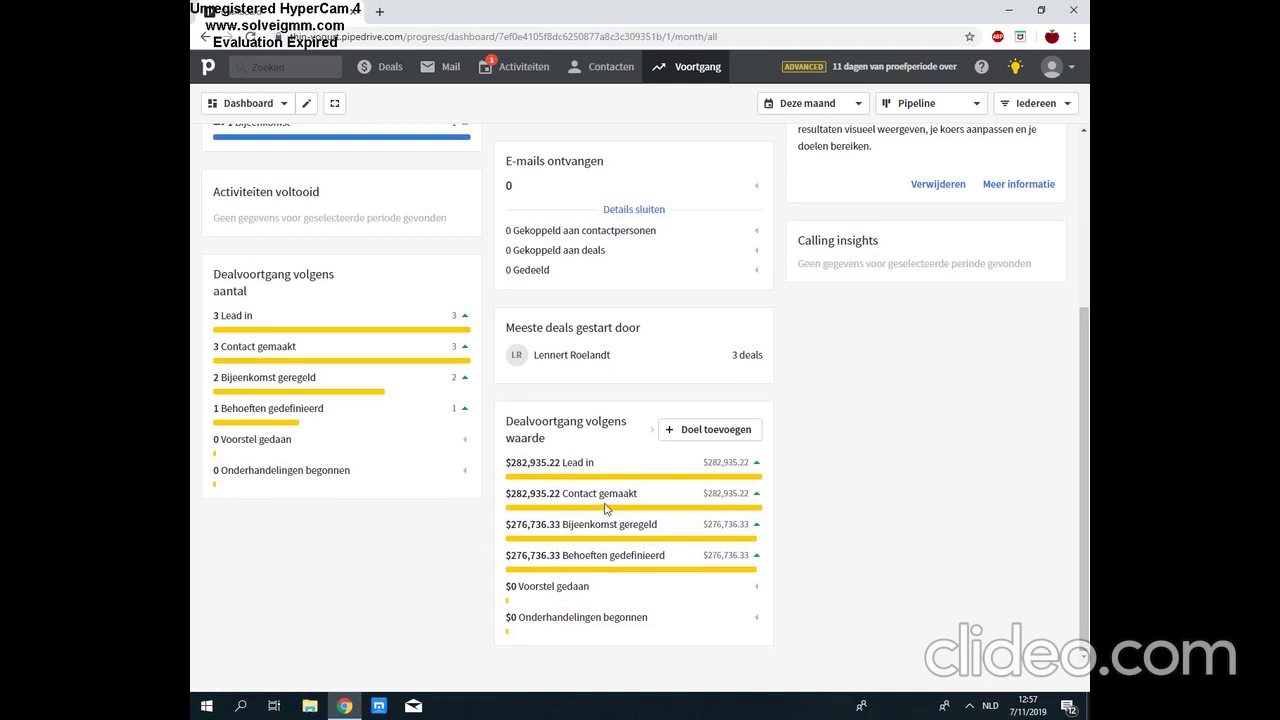
{"action": "left_click", "coordinate": [1083, 413]}
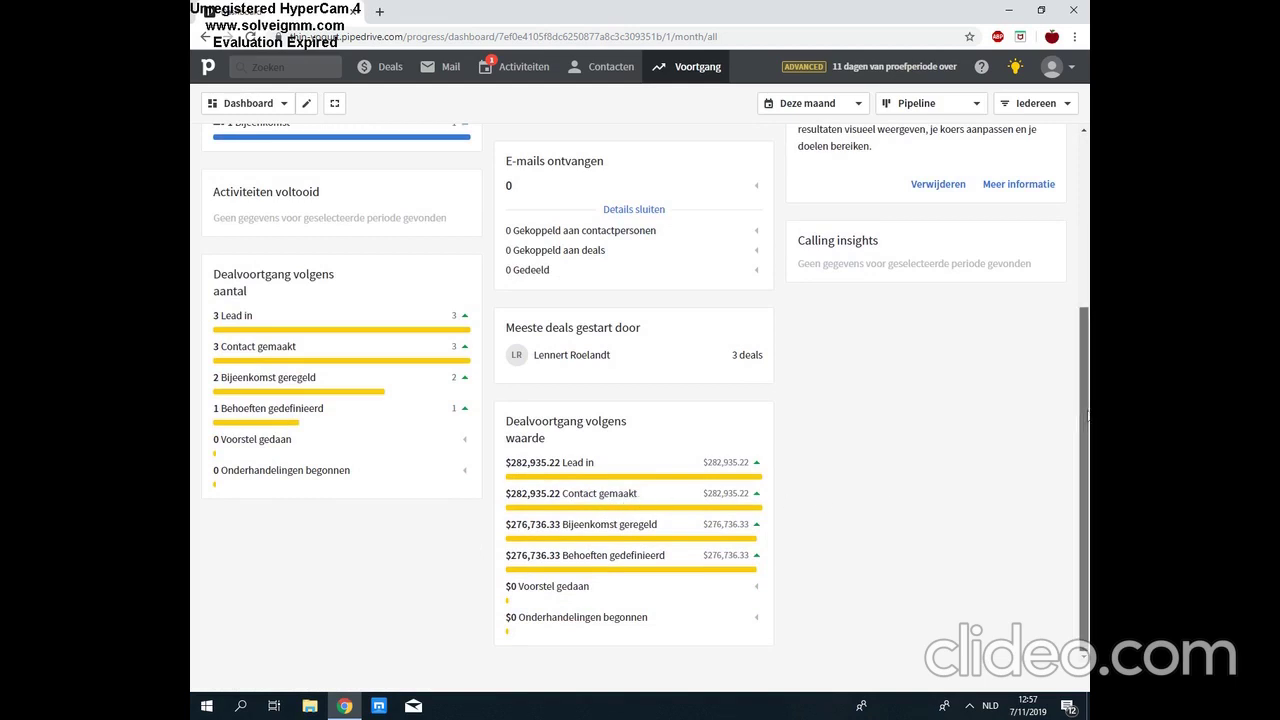
{"action": "left_click_drag", "start_coordinate": [1086, 425], "coordinate": [1086, 255]}
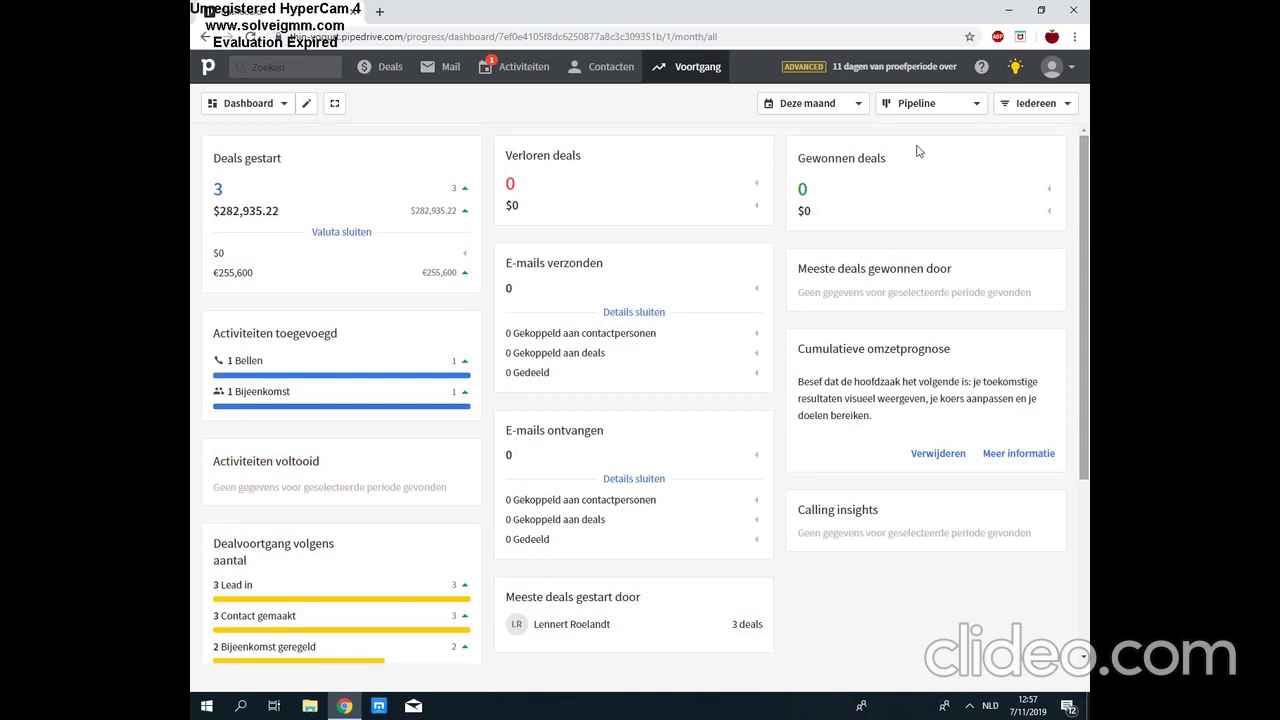
Step: Mark the Verkoop pand deal as lost with reason 'Te duur'
{"action": "left_click", "coordinate": [380, 74]}
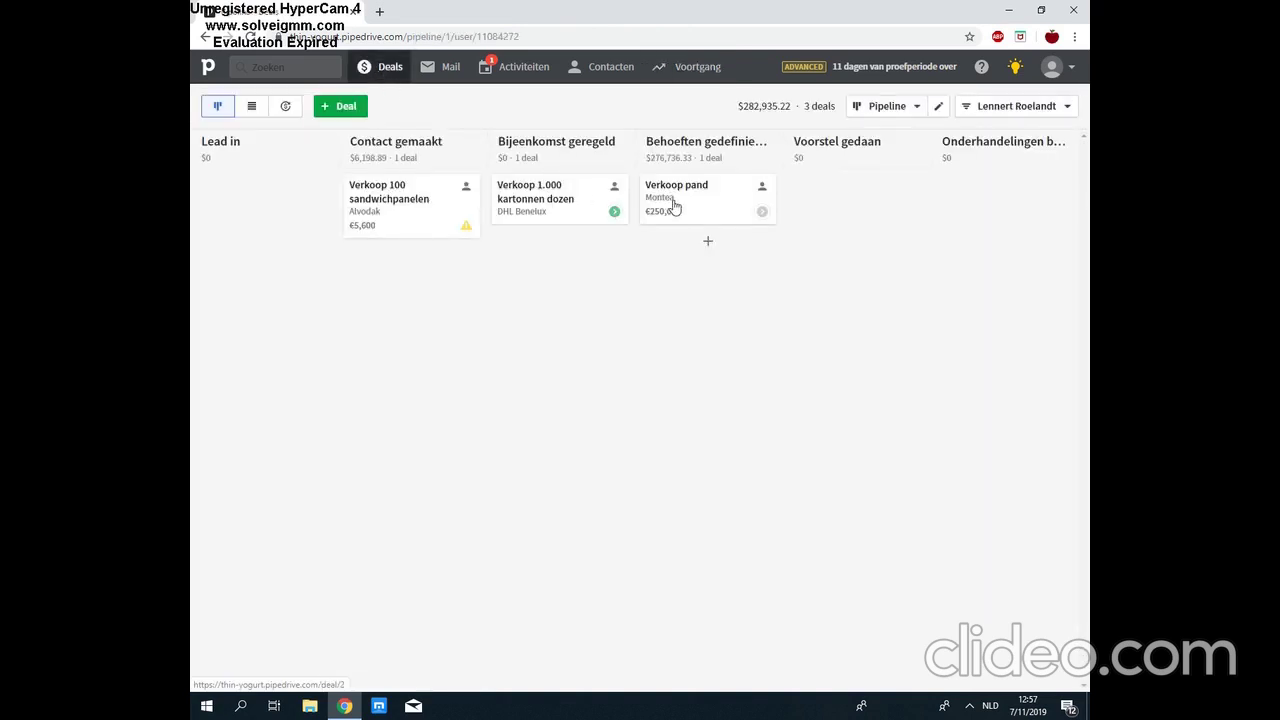
{"action": "left_click_drag", "start_coordinate": [674, 207], "coordinate": [689, 200]}
{"action": "left_click", "coordinate": [689, 202]}
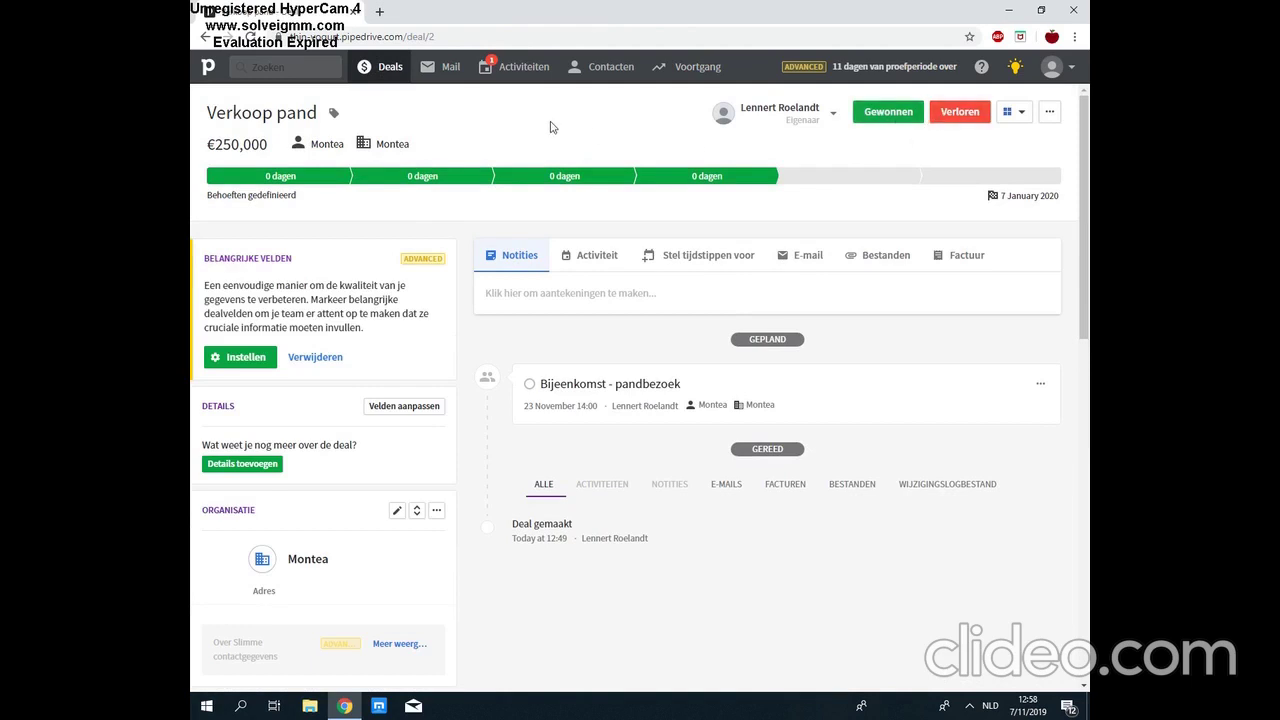
{"action": "left_click", "coordinate": [962, 114]}
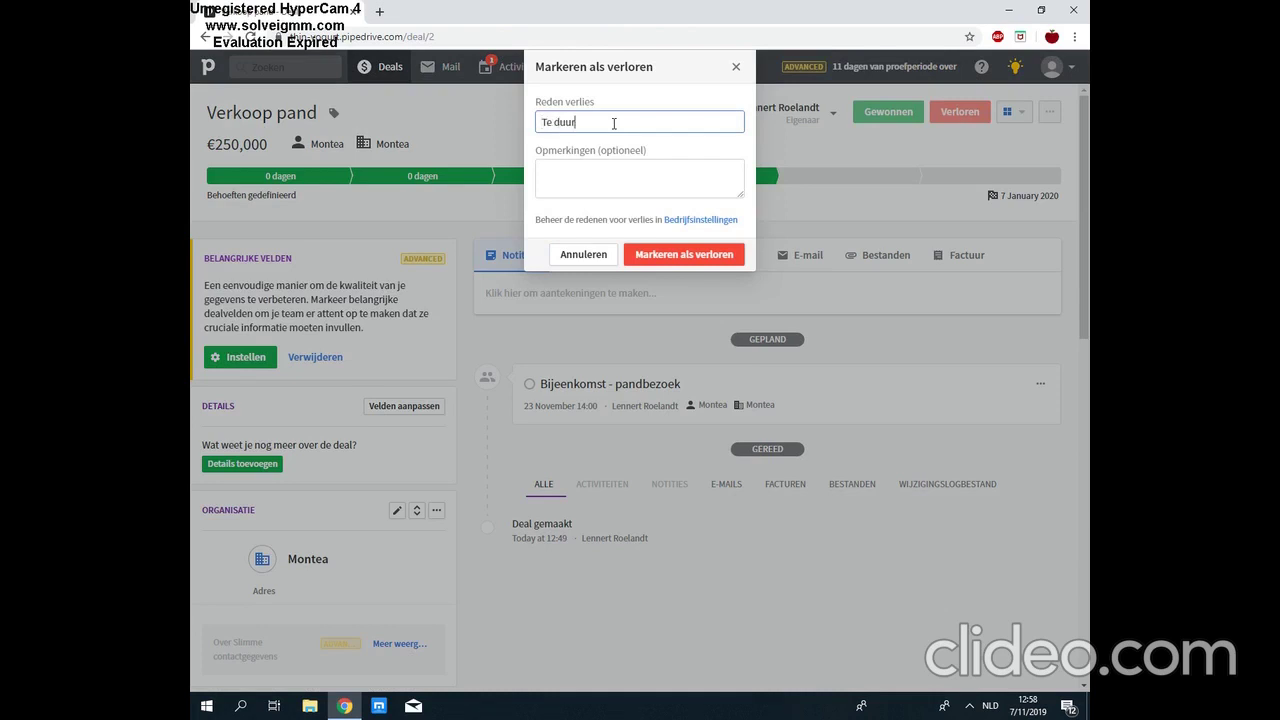
{"action": "left_click", "coordinate": [697, 254]}
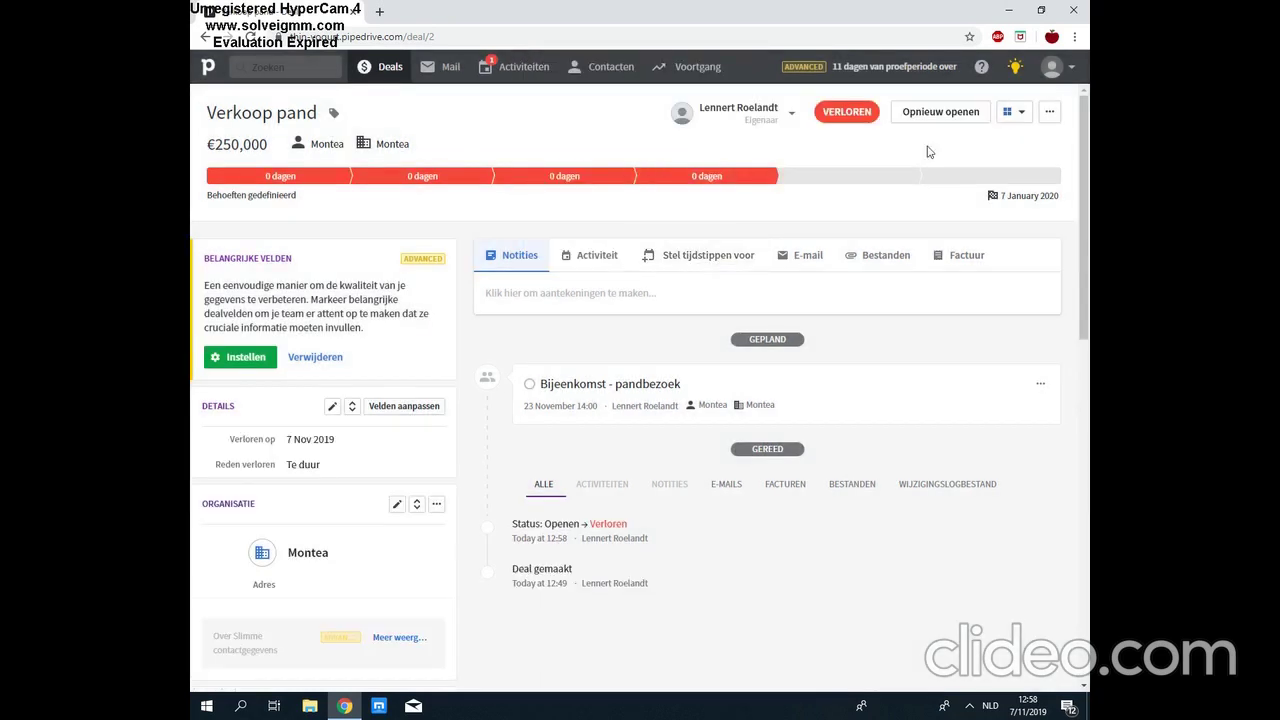
Step: Check the Verkoop 100 sandwichpanelen deal, then open the Verkoop 1.000 kartonnen dozen deal
{"action": "left_click", "coordinate": [390, 67]}
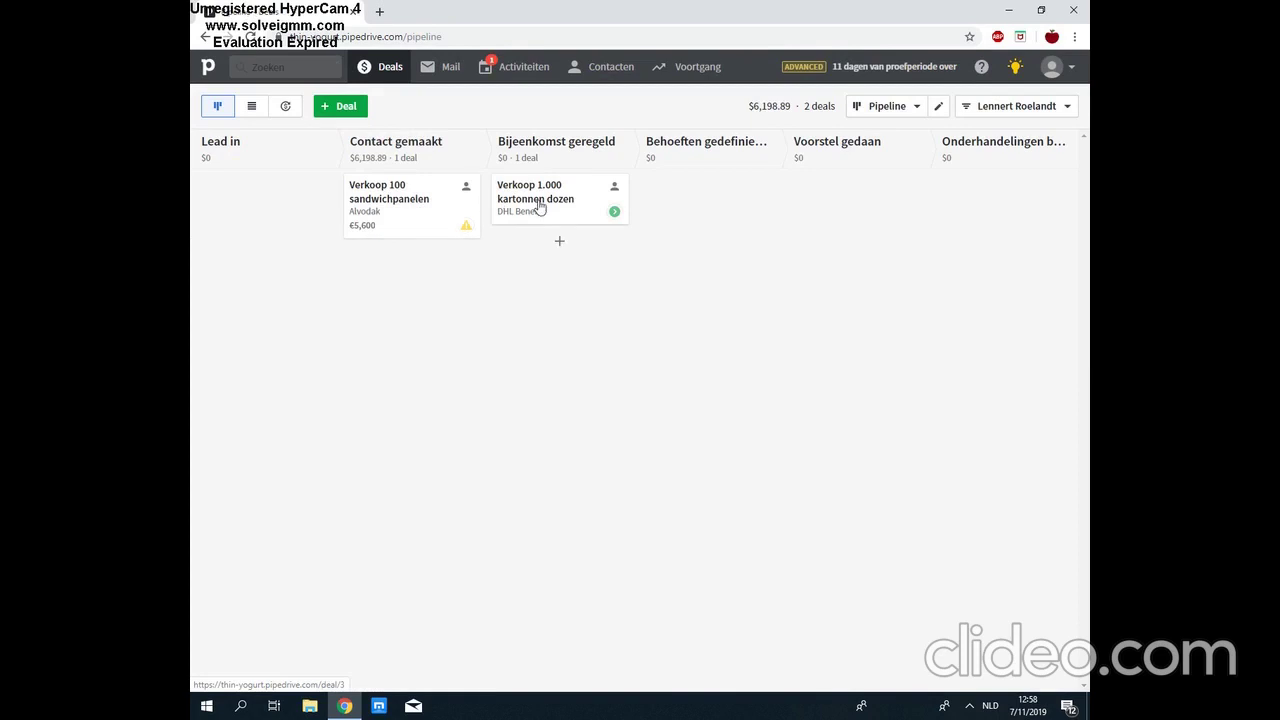
{"action": "left_click", "coordinate": [433, 209]}
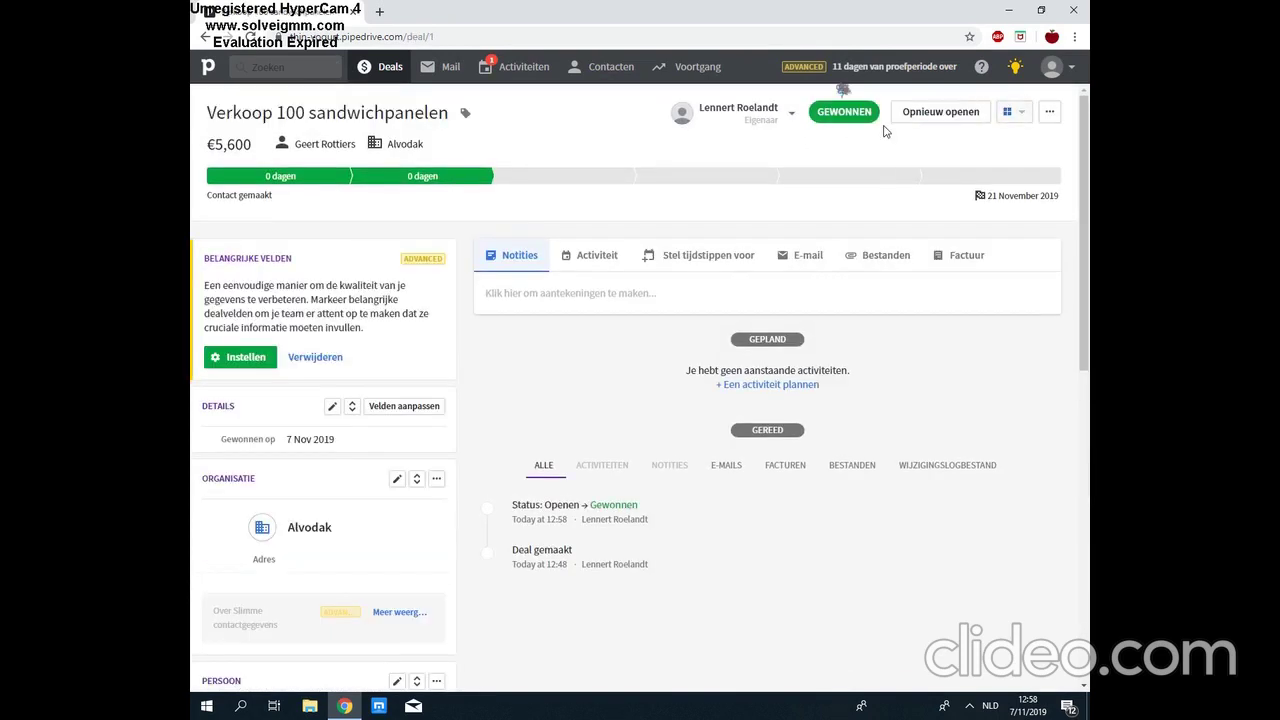
{"action": "left_click", "coordinate": [393, 70]}
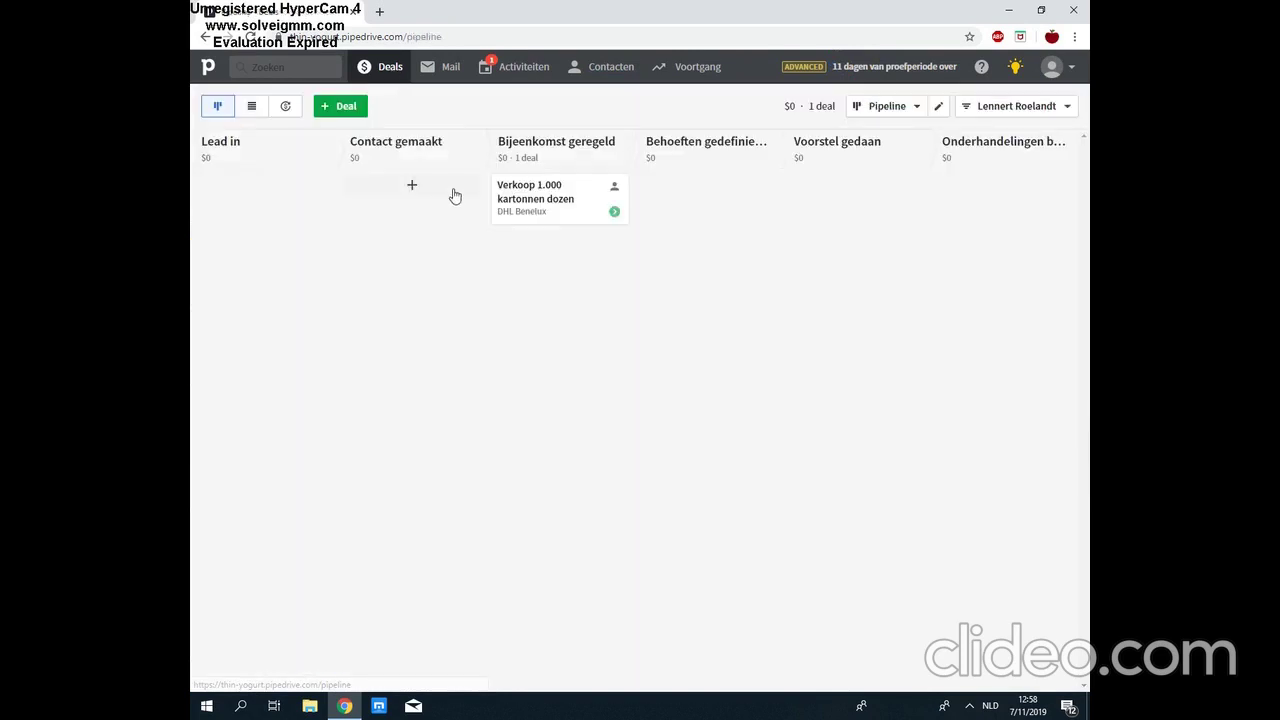
{"action": "left_click", "coordinate": [526, 195]}
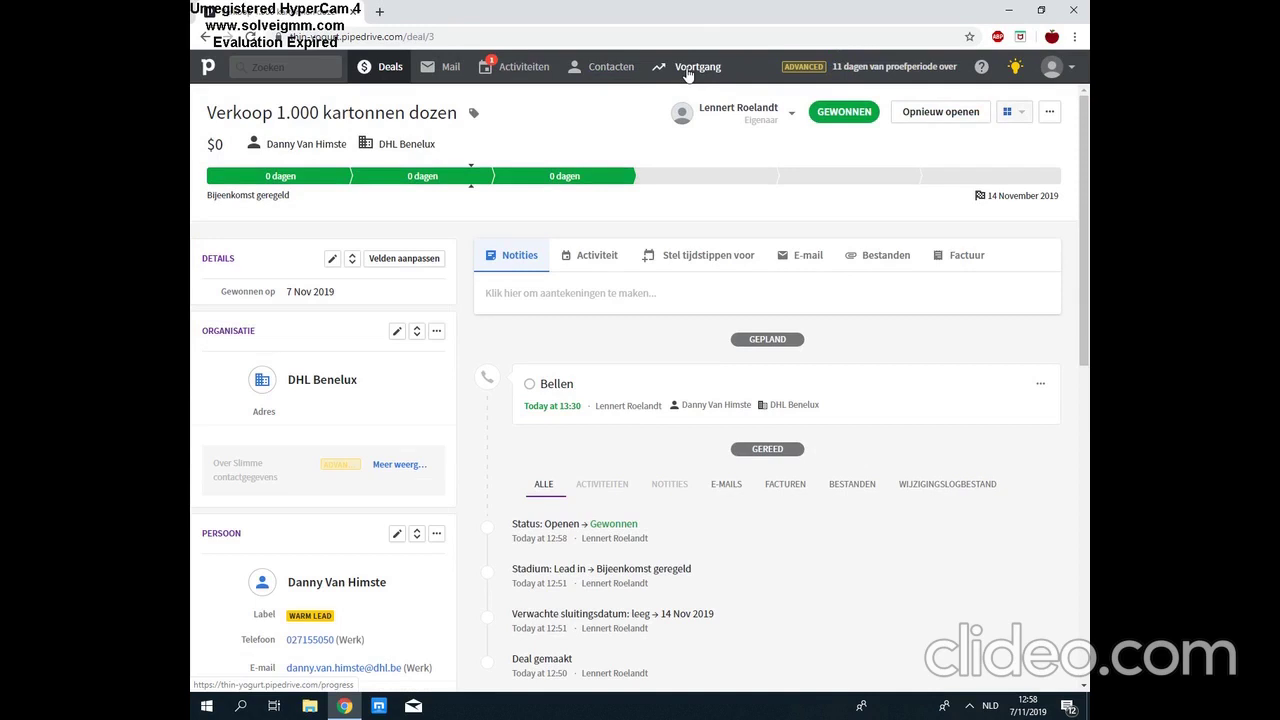
Step: Review the Voortgang dashboard, scrolling through its widgets
{"action": "mouse_move", "coordinate": [688, 75]}
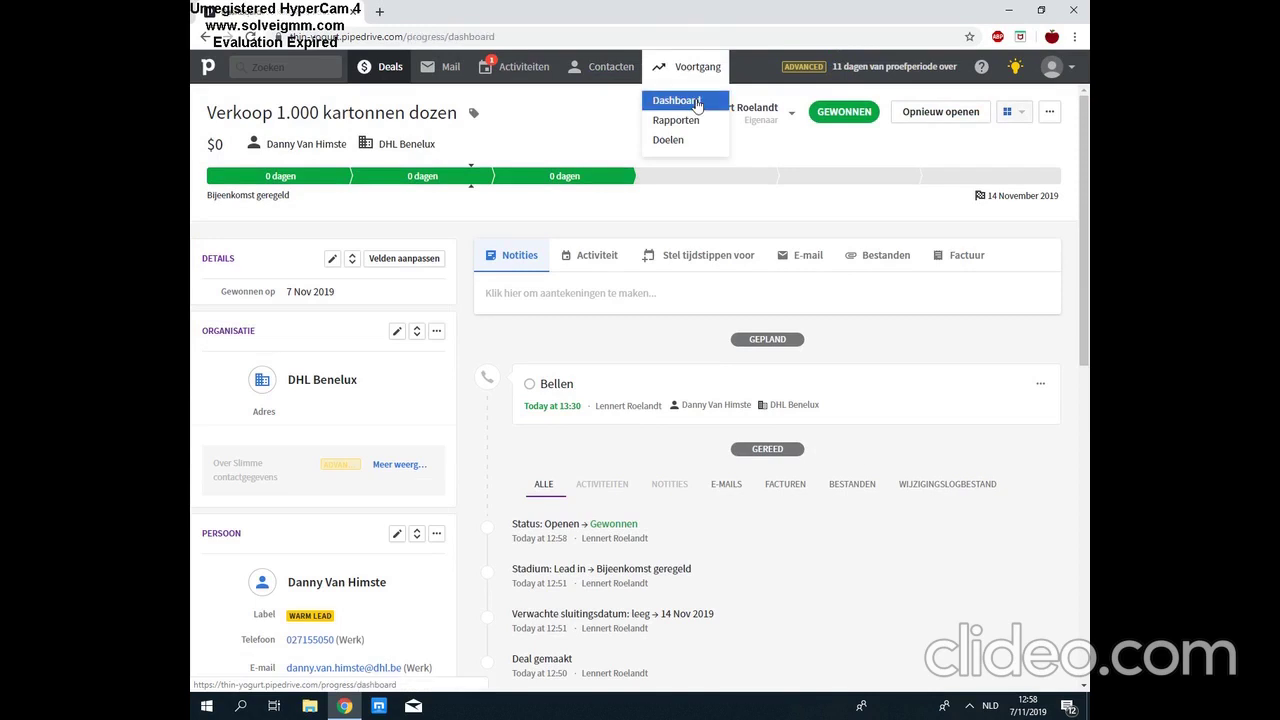
{"action": "left_click", "coordinate": [697, 103]}
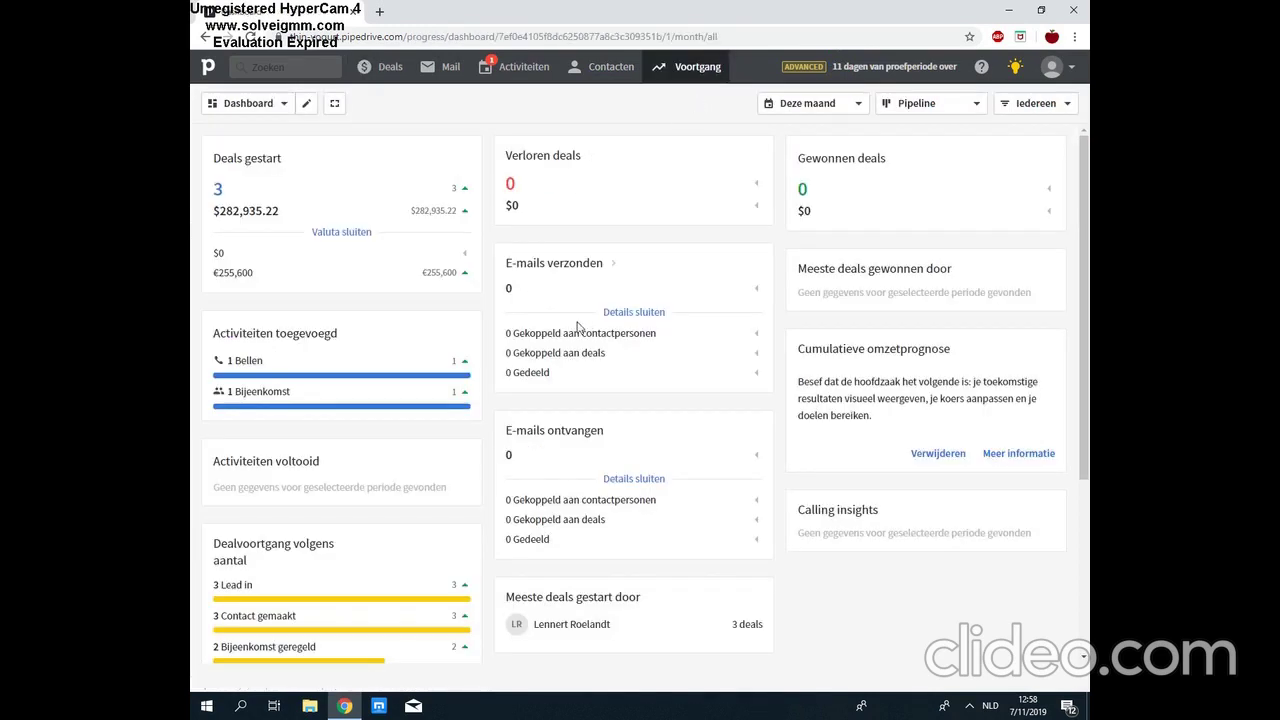
{"action": "left_click", "coordinate": [391, 70]}
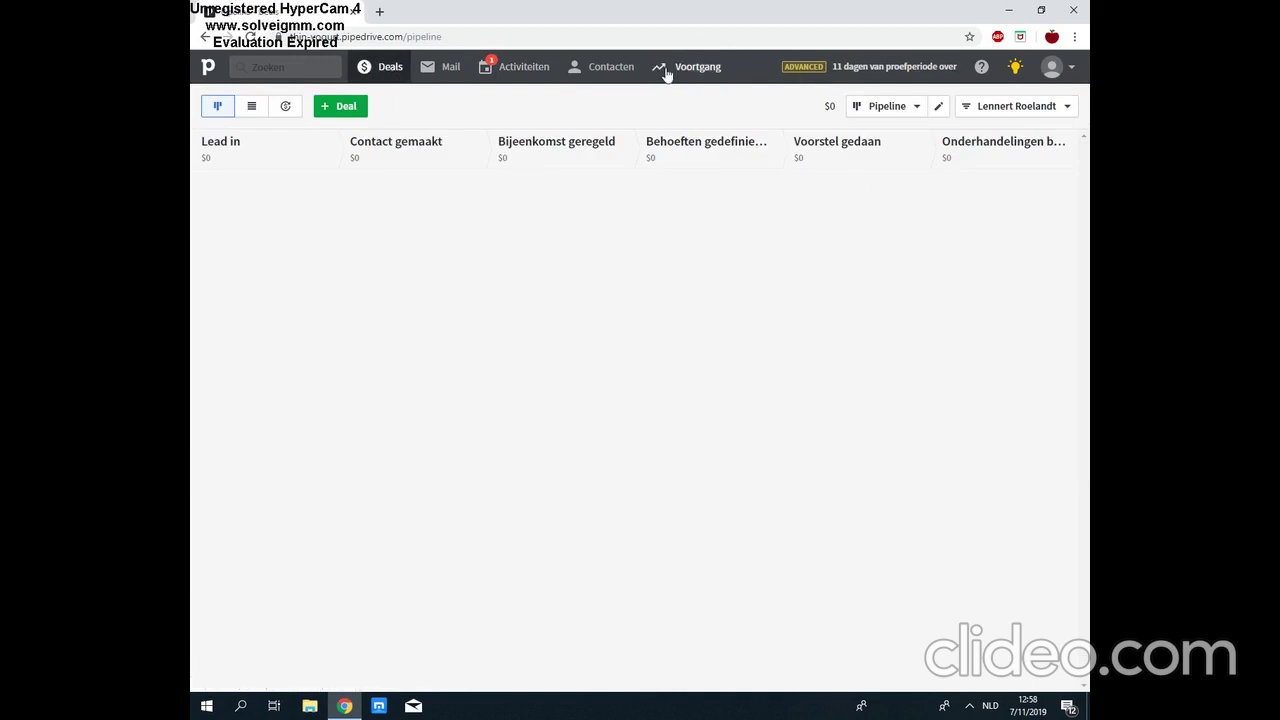
{"action": "mouse_move", "coordinate": [675, 75]}
{"action": "left_click", "coordinate": [672, 100]}
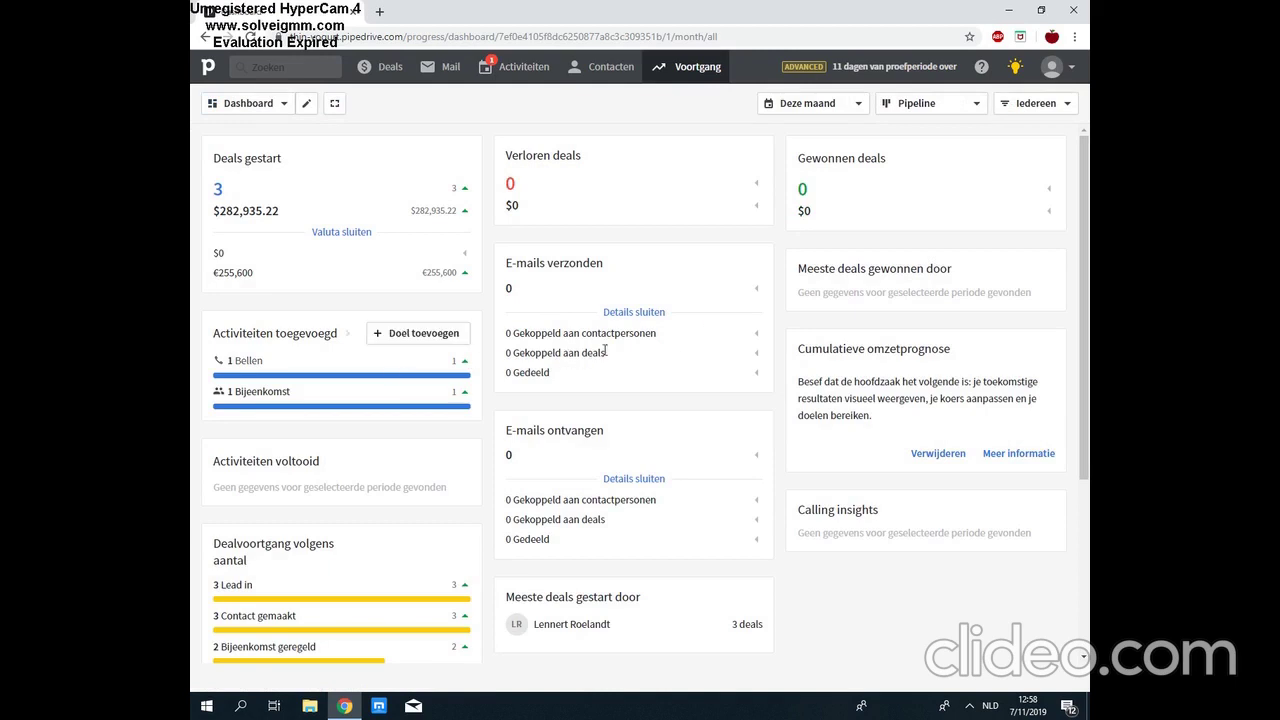
{"action": "scroll", "coordinate": [449, 250], "scroll_direction": "down", "scroll_amount": 1}
{"action": "scroll", "coordinate": [449, 243], "scroll_direction": "up", "scroll_amount": 1}
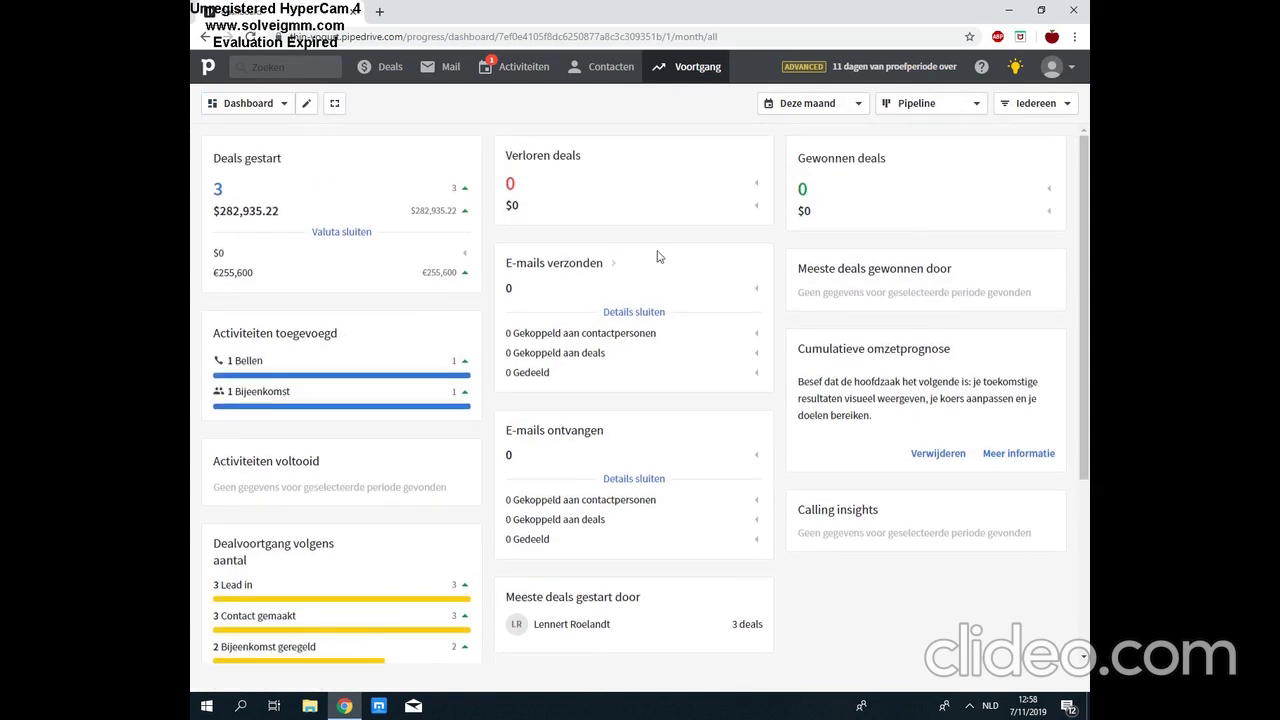
{"action": "left_click_drag", "start_coordinate": [1088, 250], "coordinate": [1088, 255]}
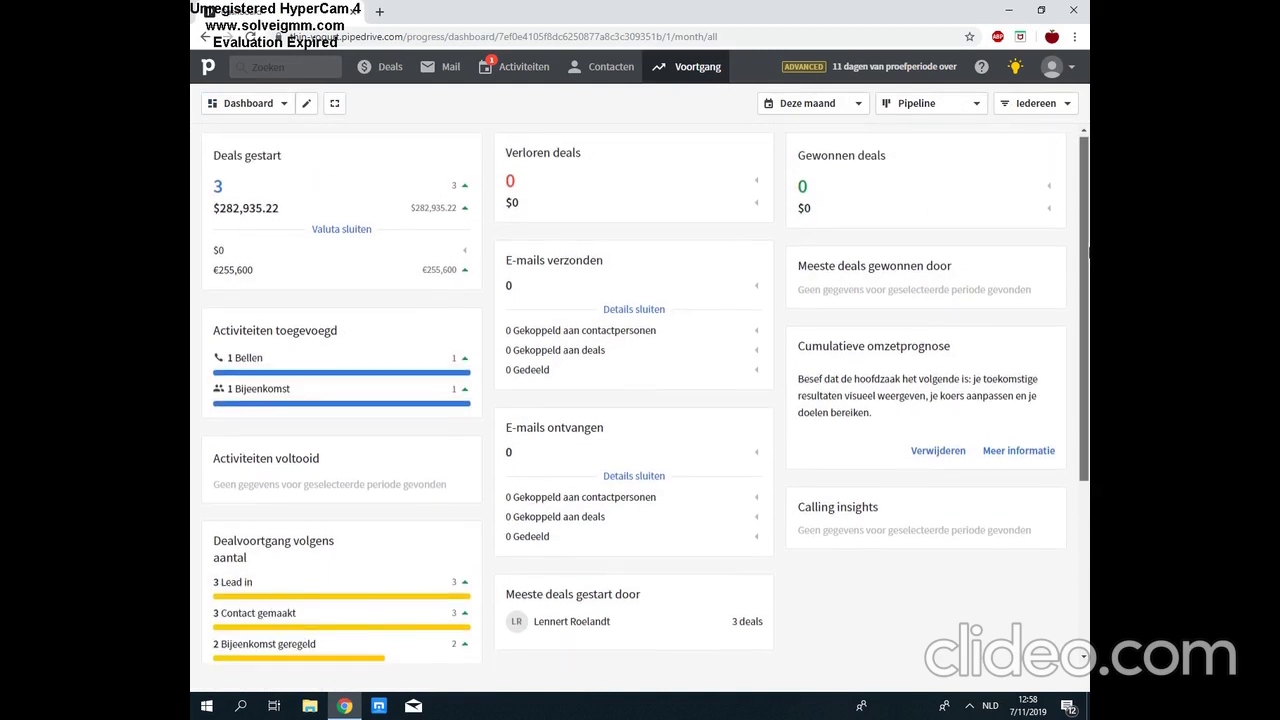
Step: Look over the Rapporten overview, then go to the Doelen goals page
{"action": "mouse_move", "coordinate": [692, 72]}
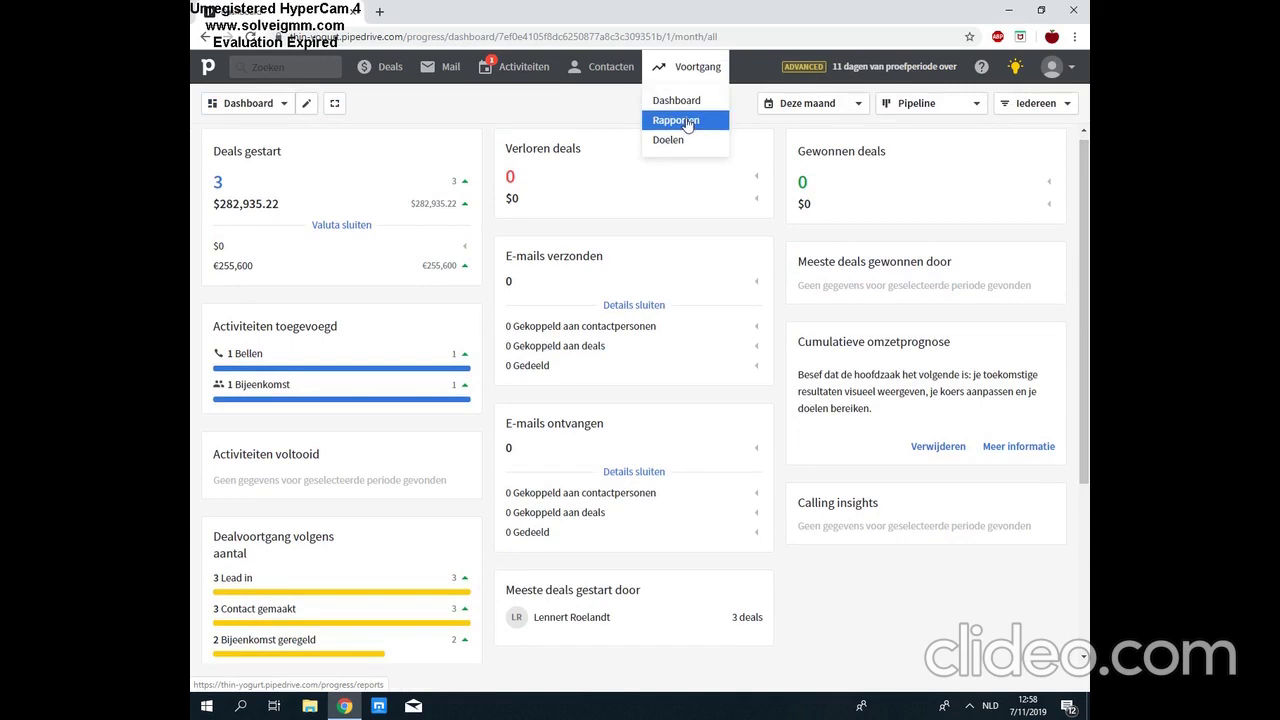
{"action": "left_click", "coordinate": [676, 120]}
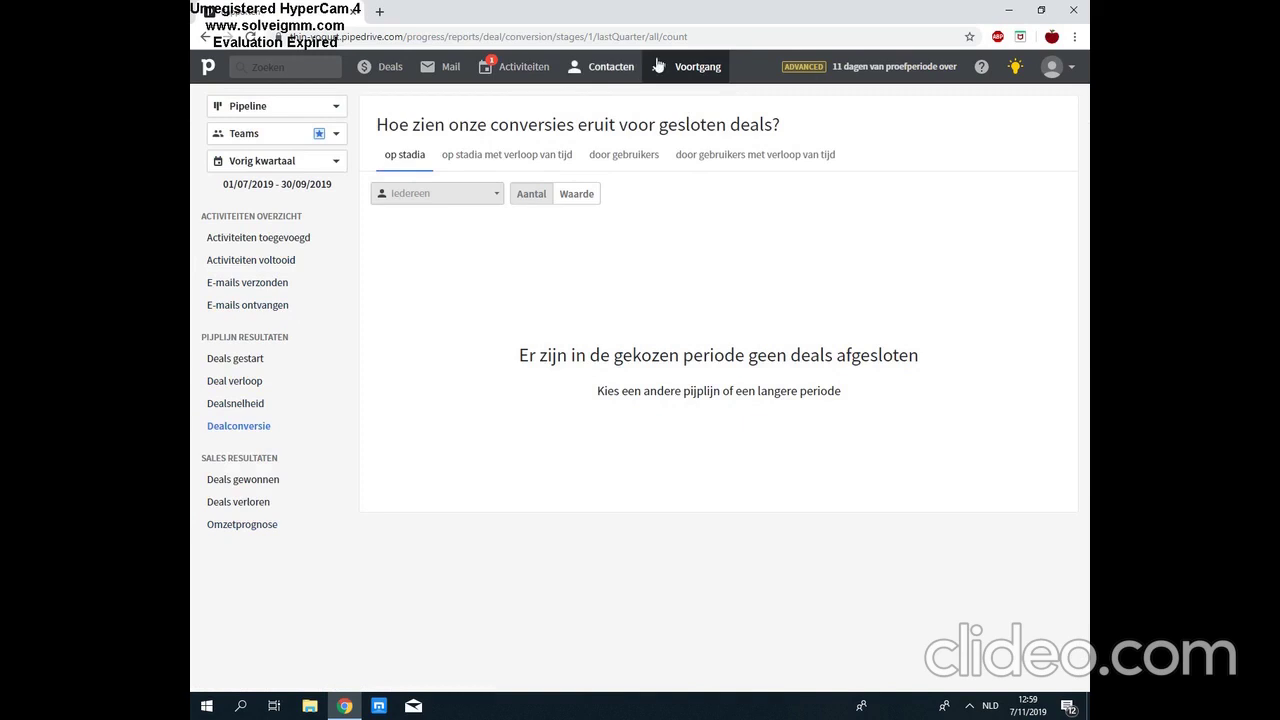
{"action": "mouse_move", "coordinate": [690, 66]}
{"action": "left_click", "coordinate": [682, 140]}
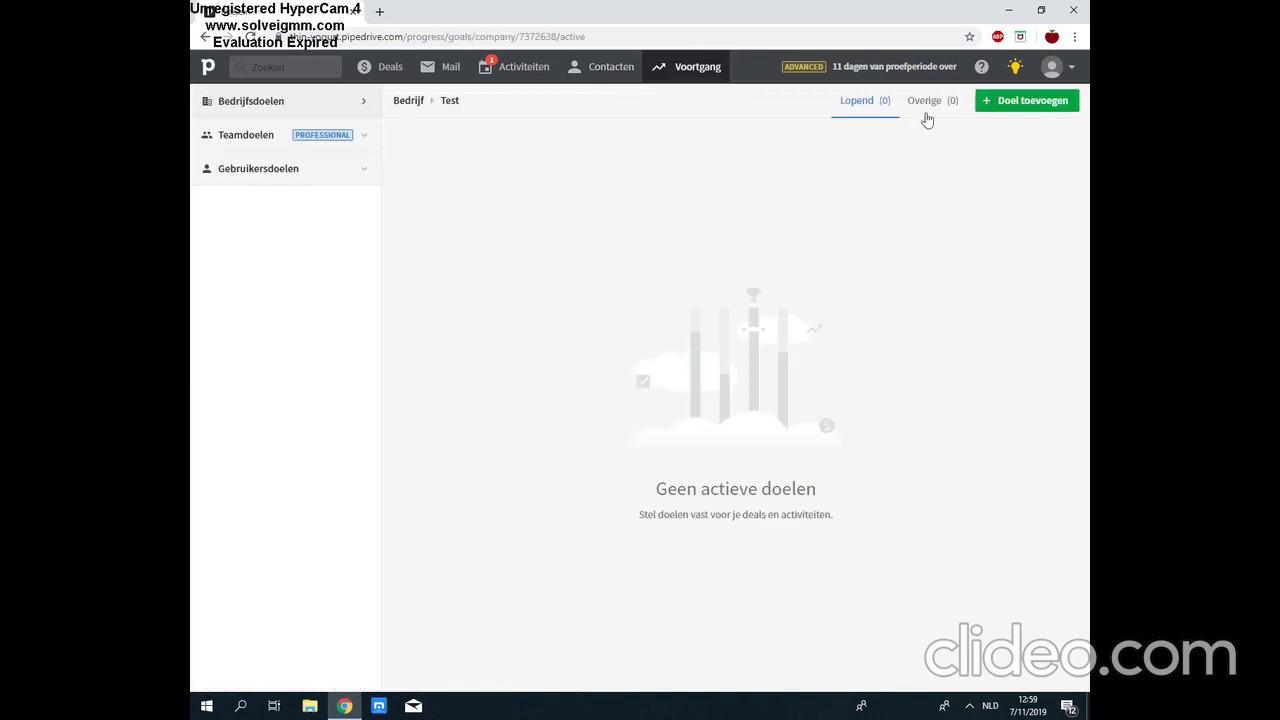
Step: Start a company-wide goal of type Deals gewonnen, limited to the Pipeline pipeline
{"action": "left_click", "coordinate": [1026, 100]}
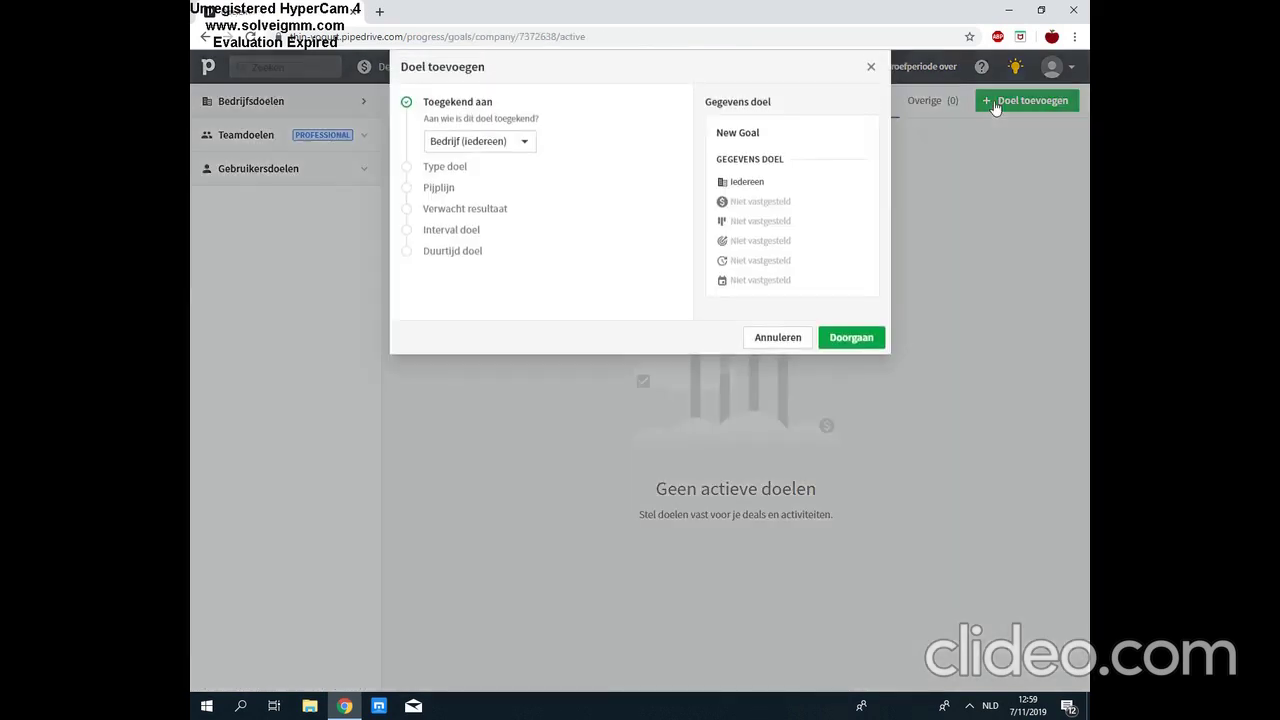
{"action": "left_click", "coordinate": [500, 142]}
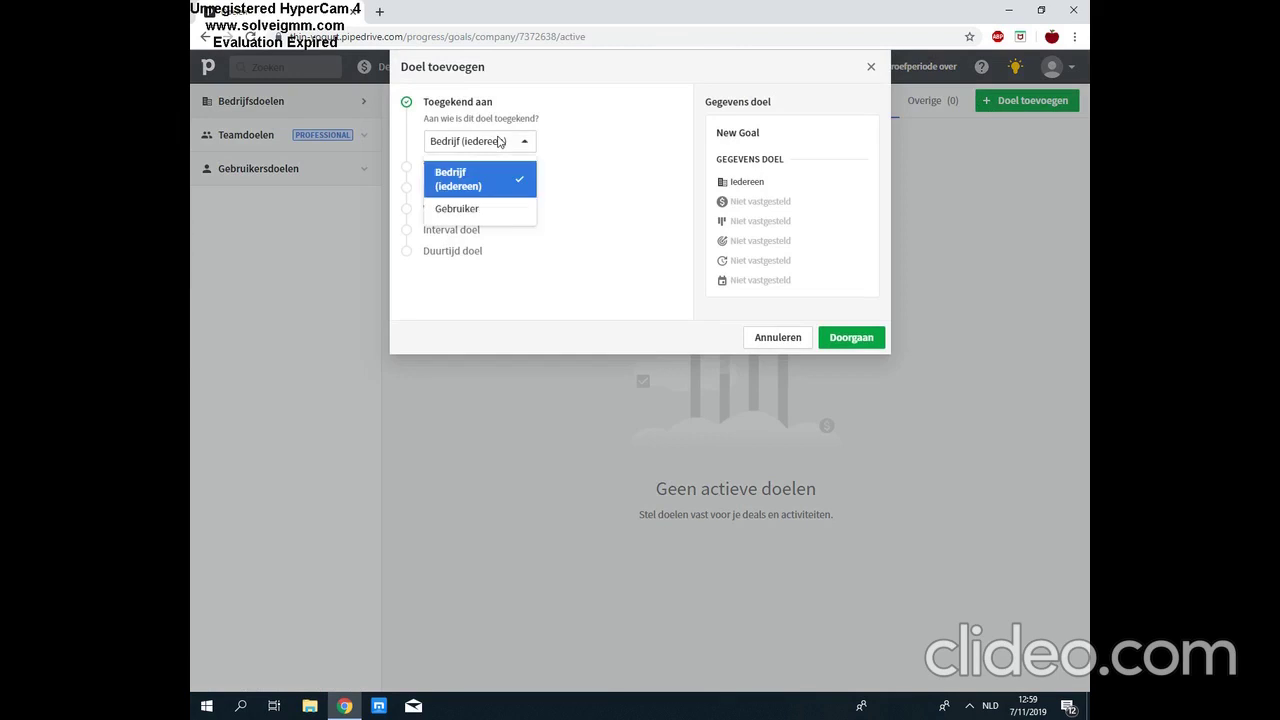
{"action": "left_click", "coordinate": [485, 166]}
{"action": "left_click", "coordinate": [436, 168]}
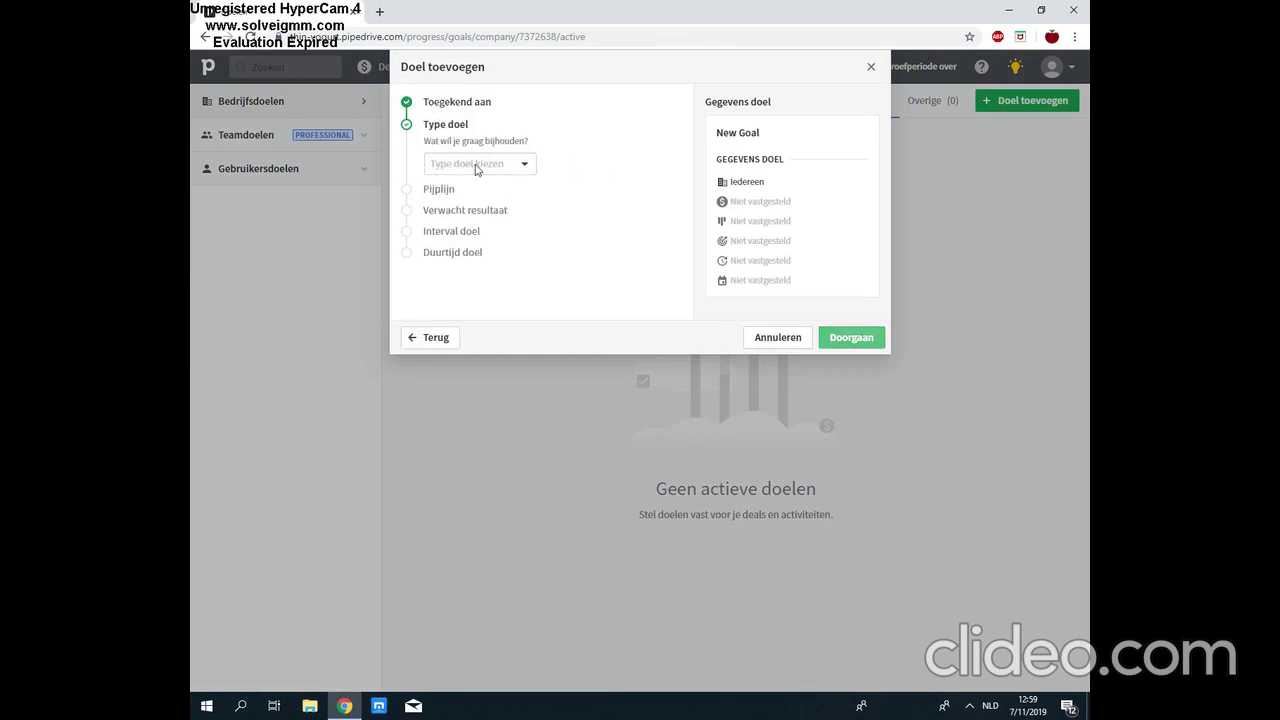
{"action": "left_click", "coordinate": [477, 166]}
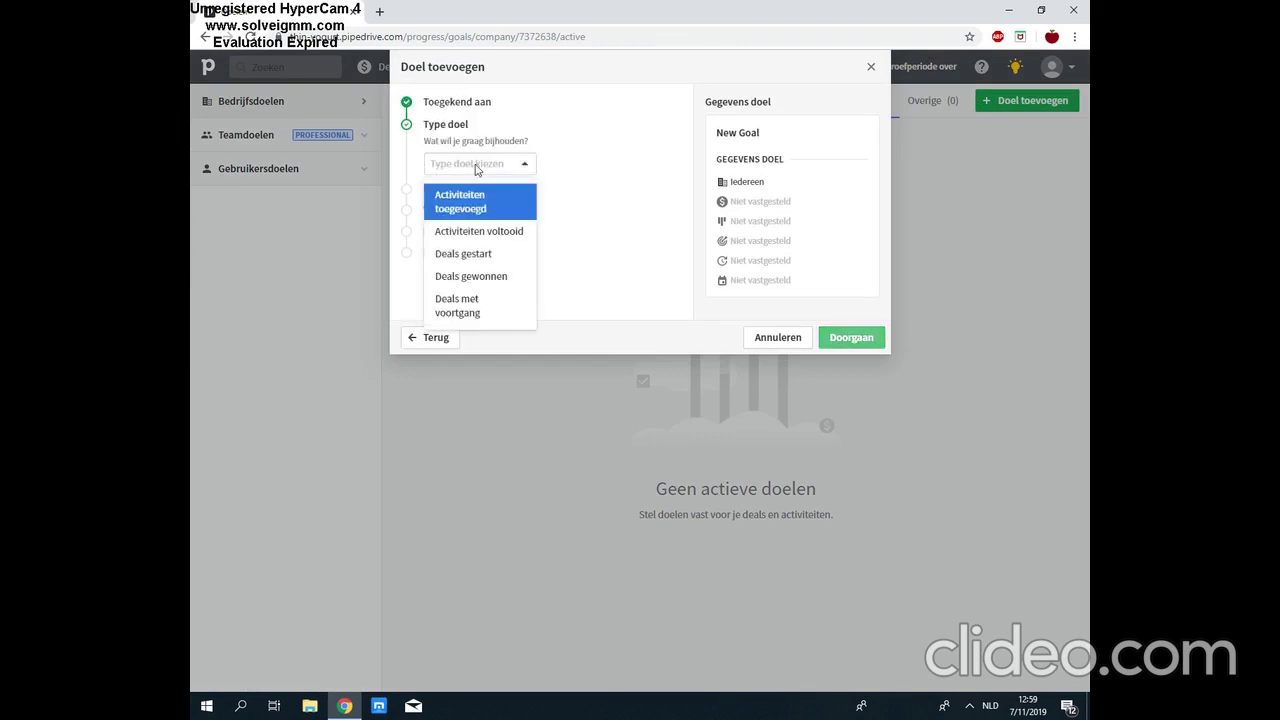
{"action": "left_click", "coordinate": [500, 275]}
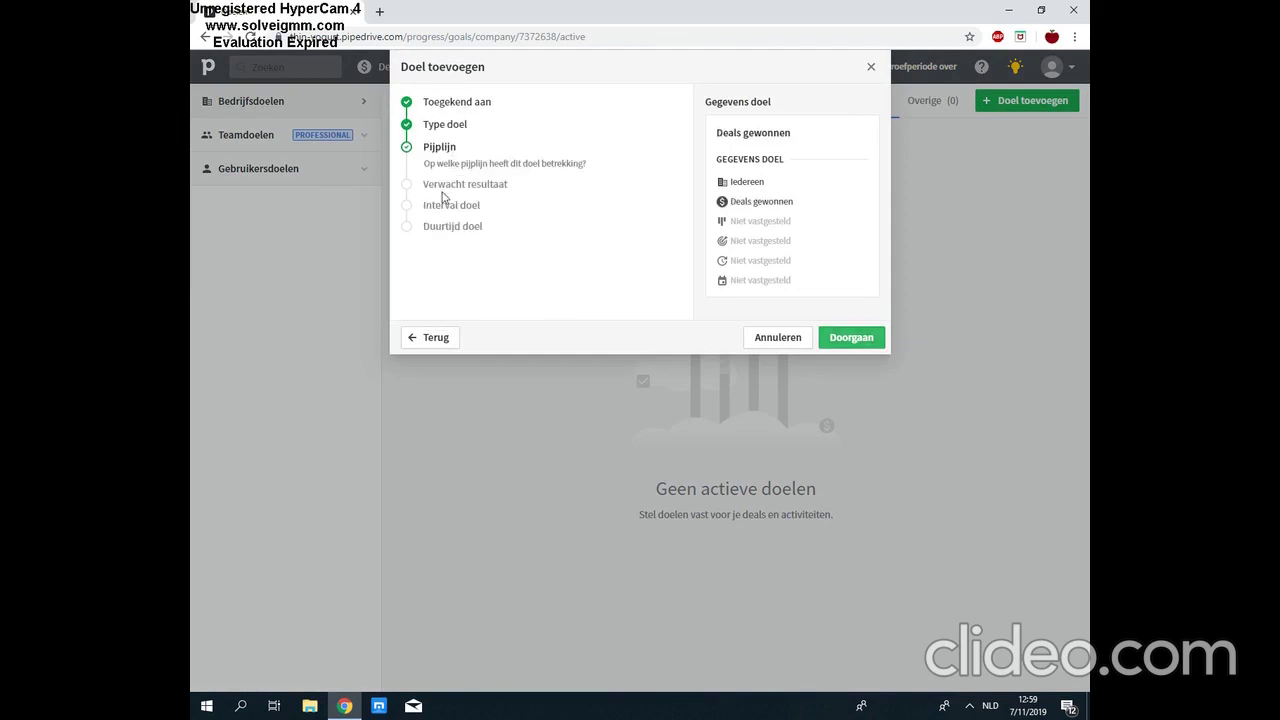
{"action": "left_click", "coordinate": [463, 195]}
{"action": "left_click", "coordinate": [470, 239]}
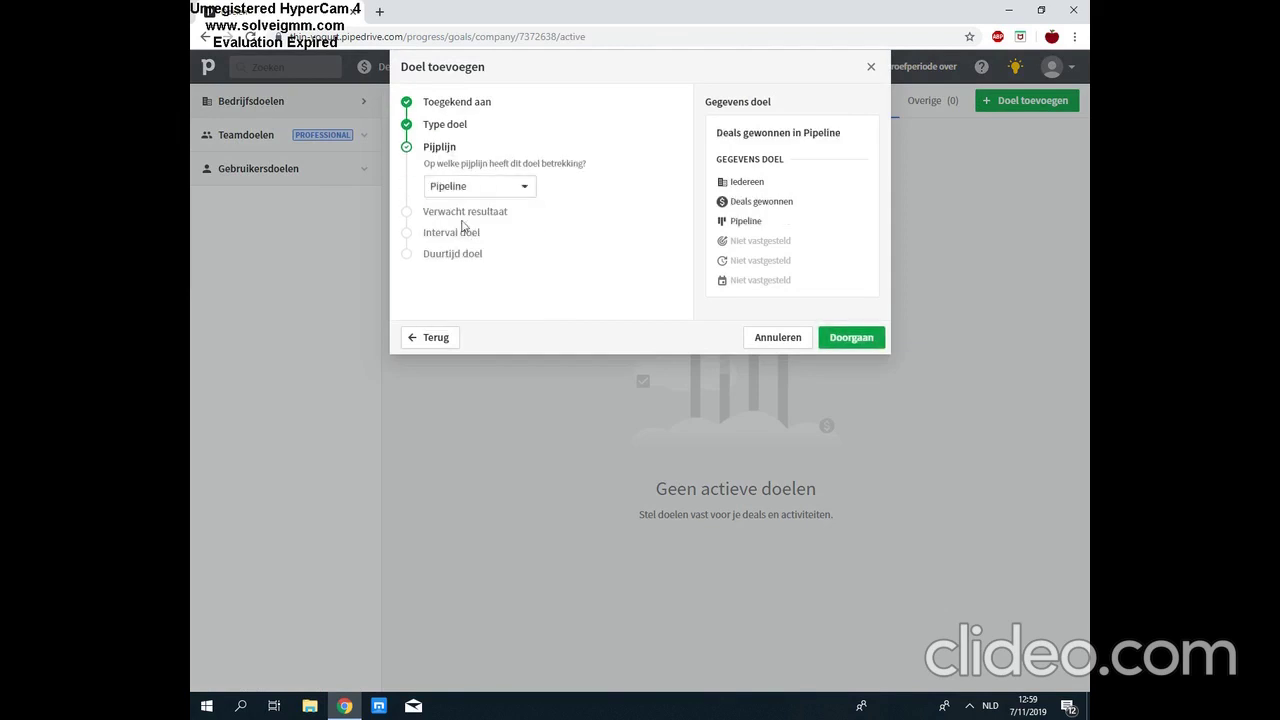
{"action": "left_click", "coordinate": [448, 212]}
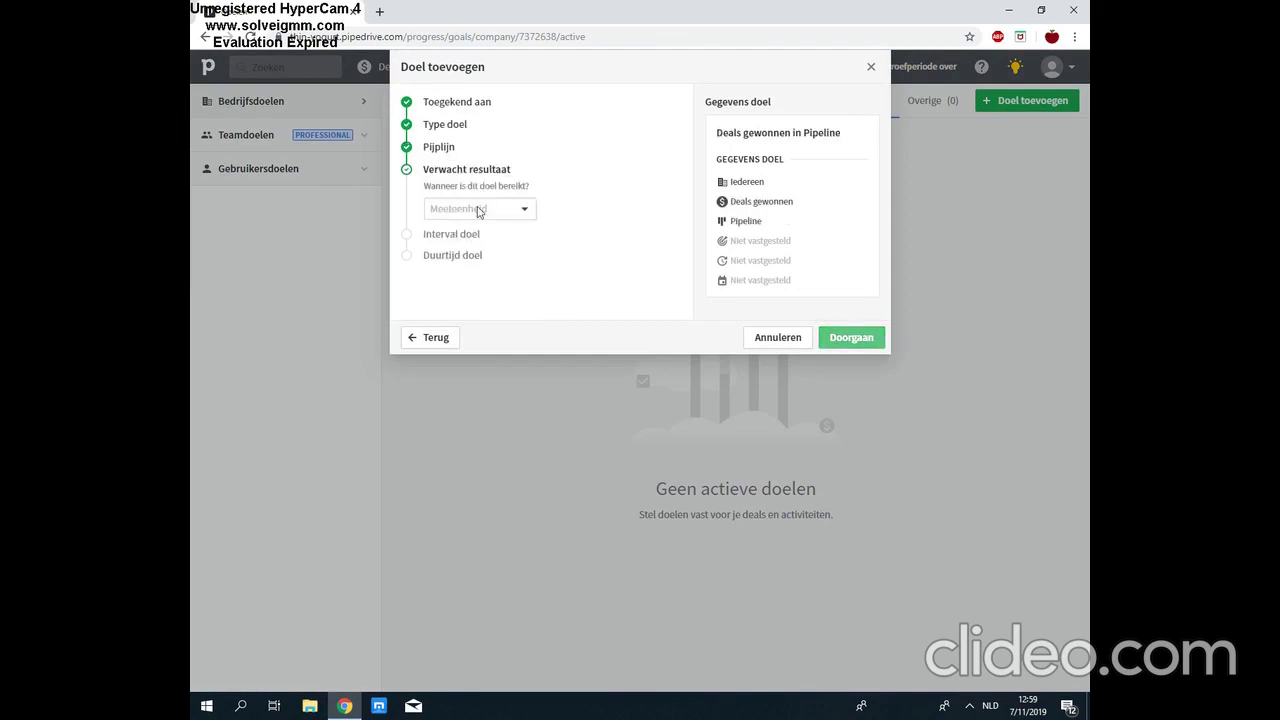
Step: Measure the goal by number of deals with a target of 3
{"action": "left_click", "coordinate": [478, 211]}
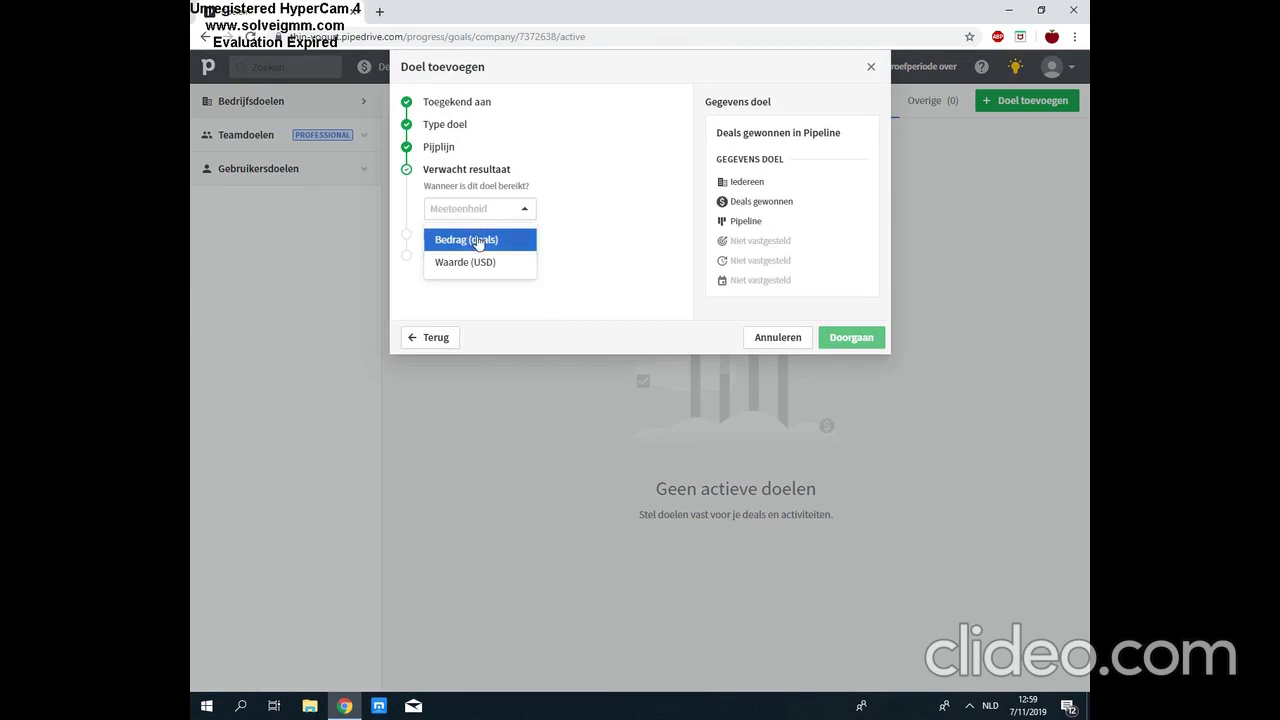
{"action": "left_click", "coordinate": [478, 242]}
{"action": "left_click", "coordinate": [580, 212]}
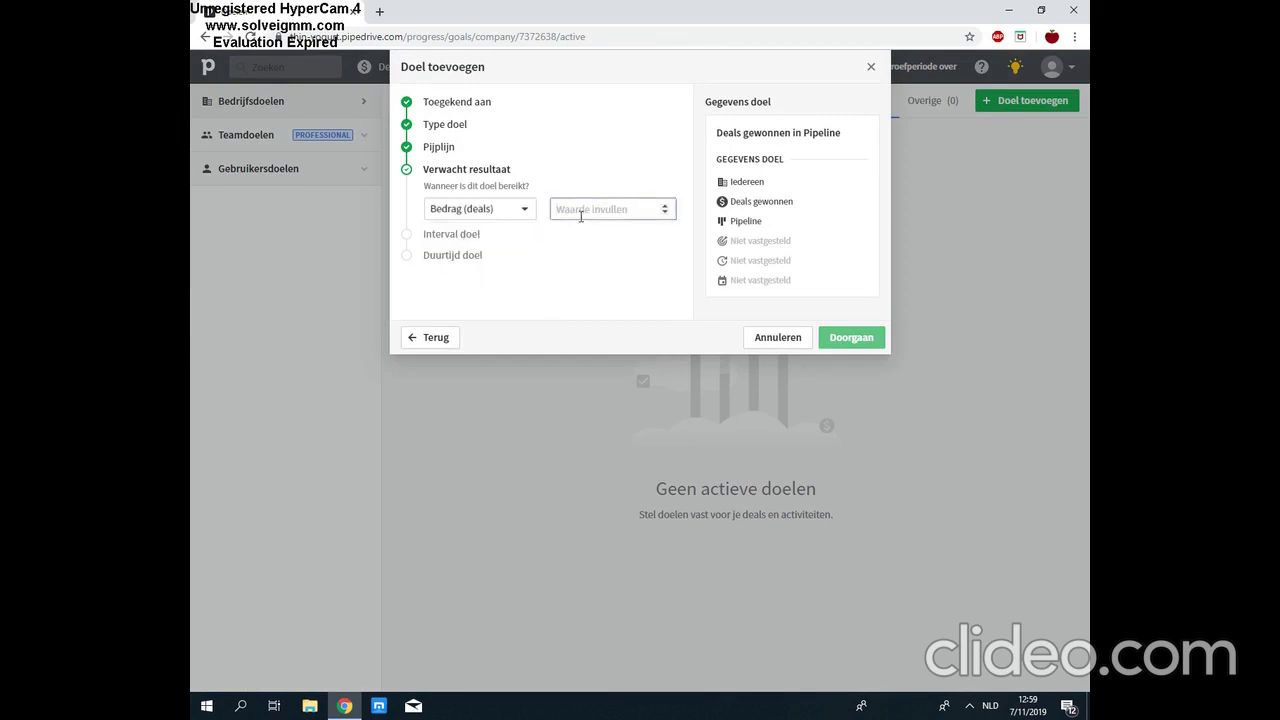
{"action": "type", "text": "10000"}
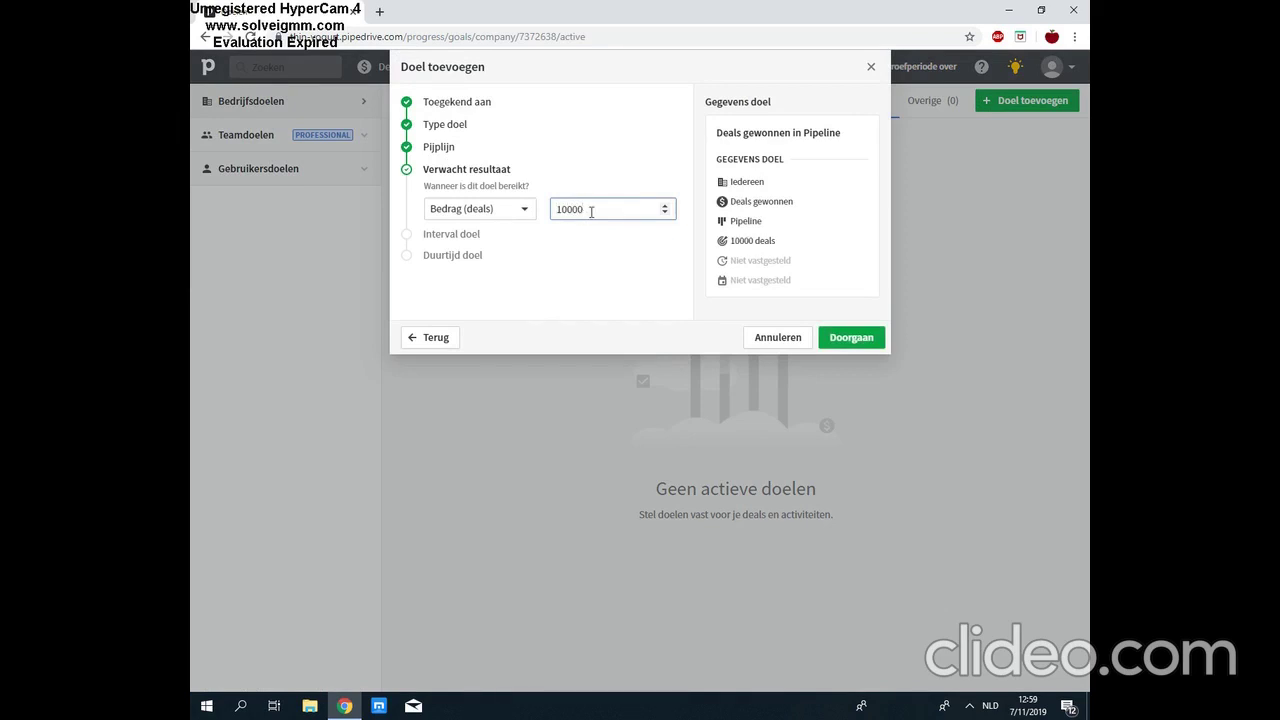
{"action": "left_click_drag", "start_coordinate": [591, 211], "coordinate": [557, 212]}
{"action": "key", "text": "BackSpace"}
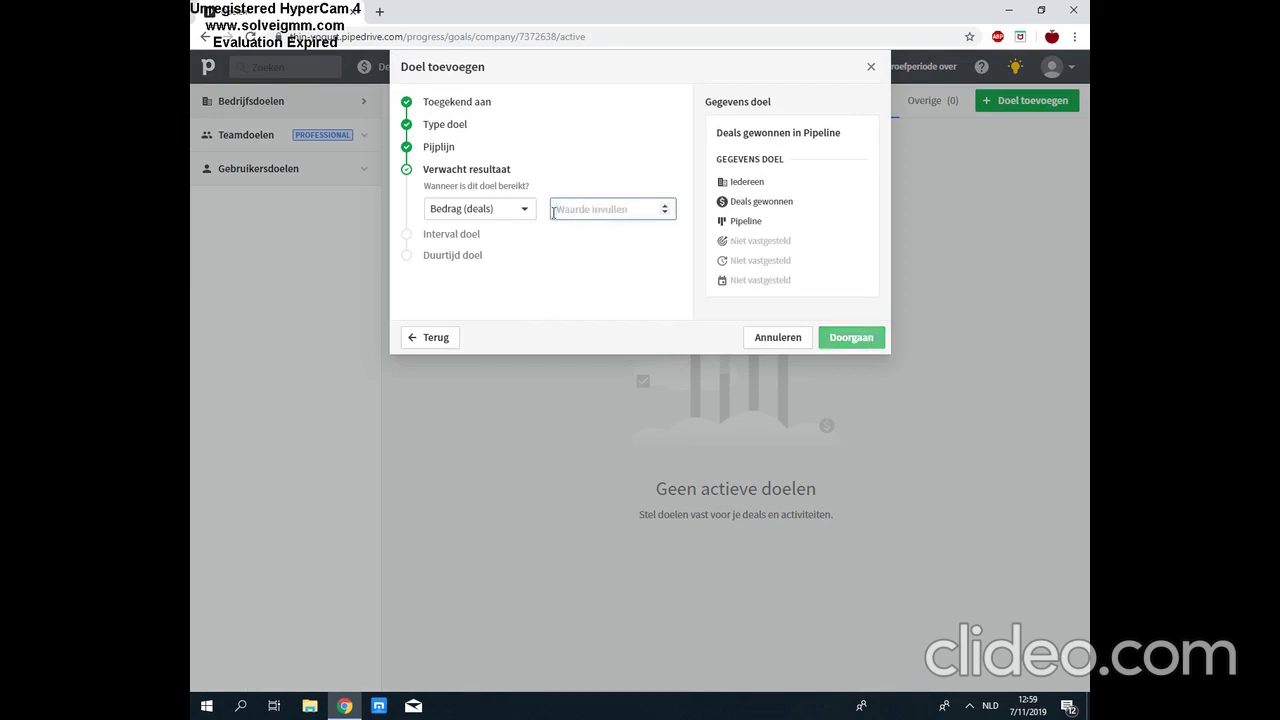
{"action": "type", "text": "3"}
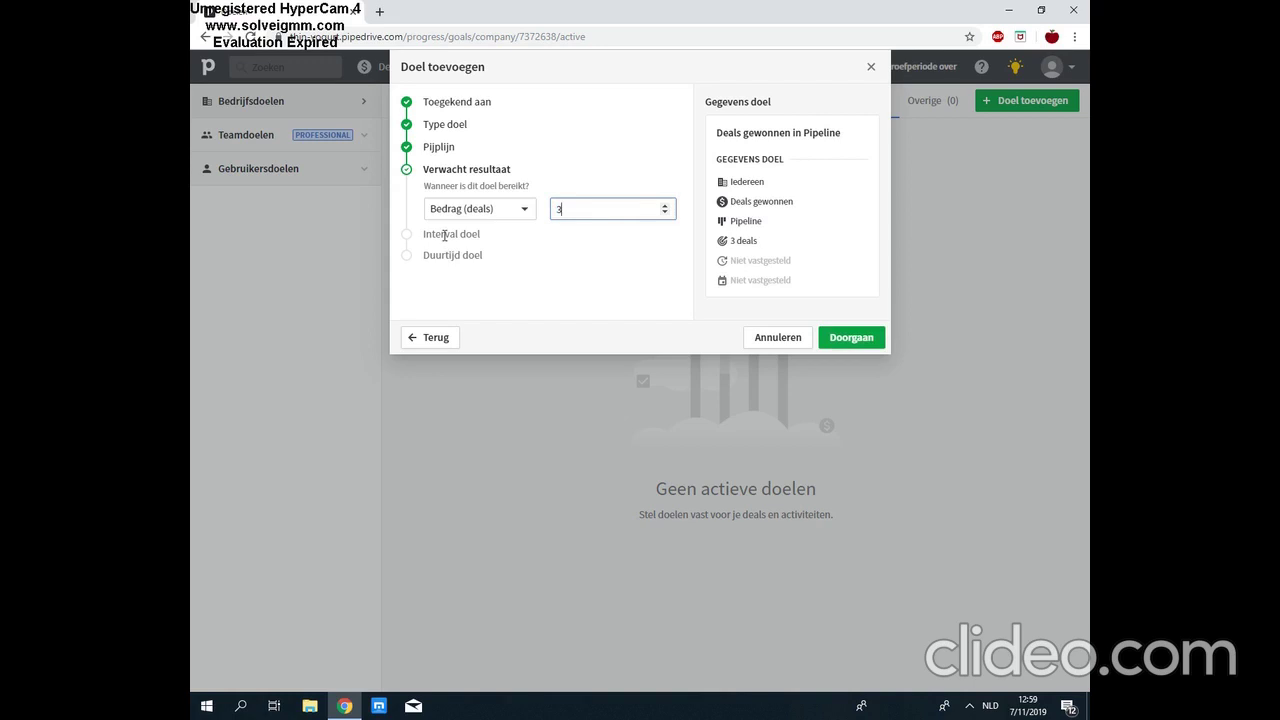
{"action": "double_click", "coordinate": [444, 234]}
Step: Make the goal monthly for this month (01/11/2019–30/11/2019) and save it
{"action": "left_click", "coordinate": [462, 233]}
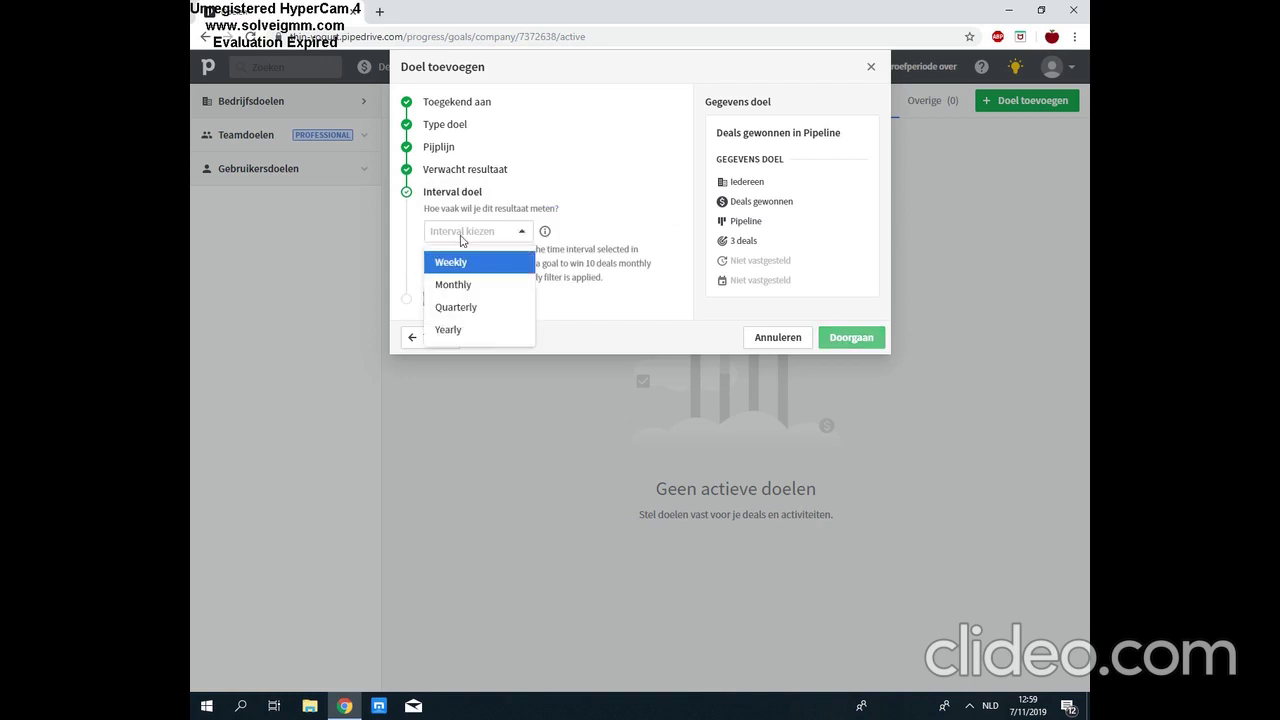
{"action": "left_click", "coordinate": [466, 287]}
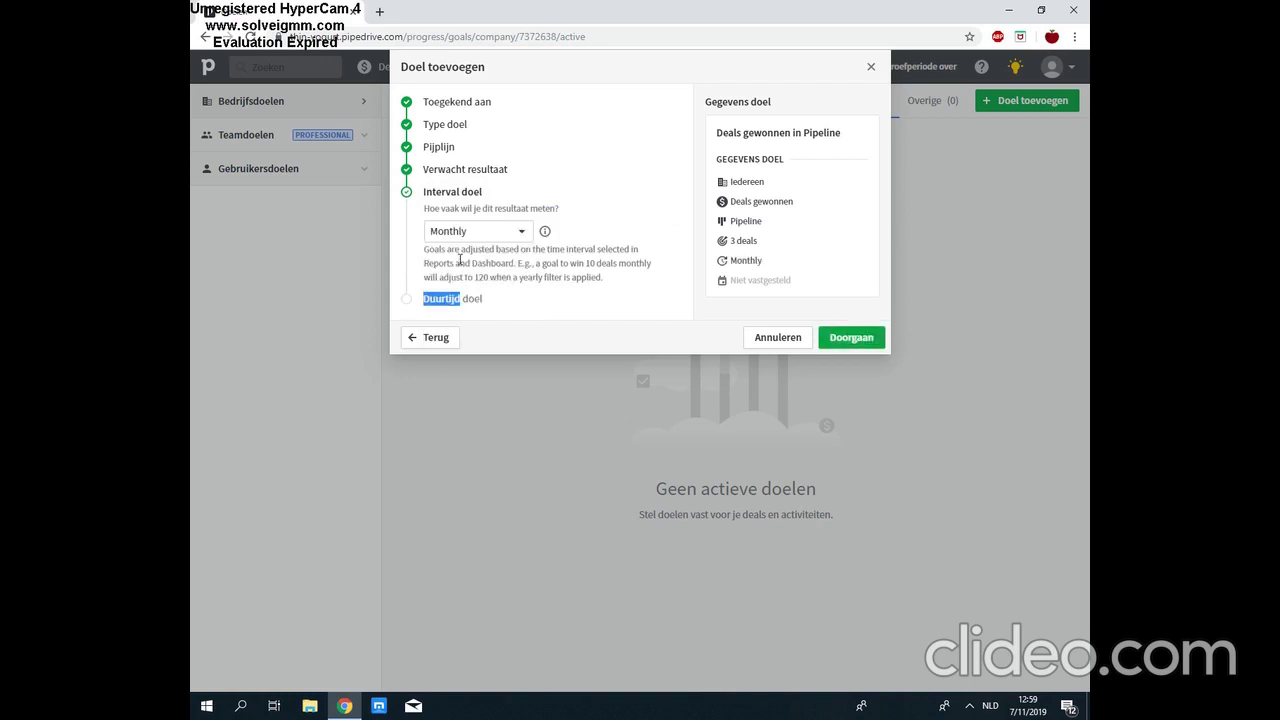
{"action": "left_click", "coordinate": [476, 301]}
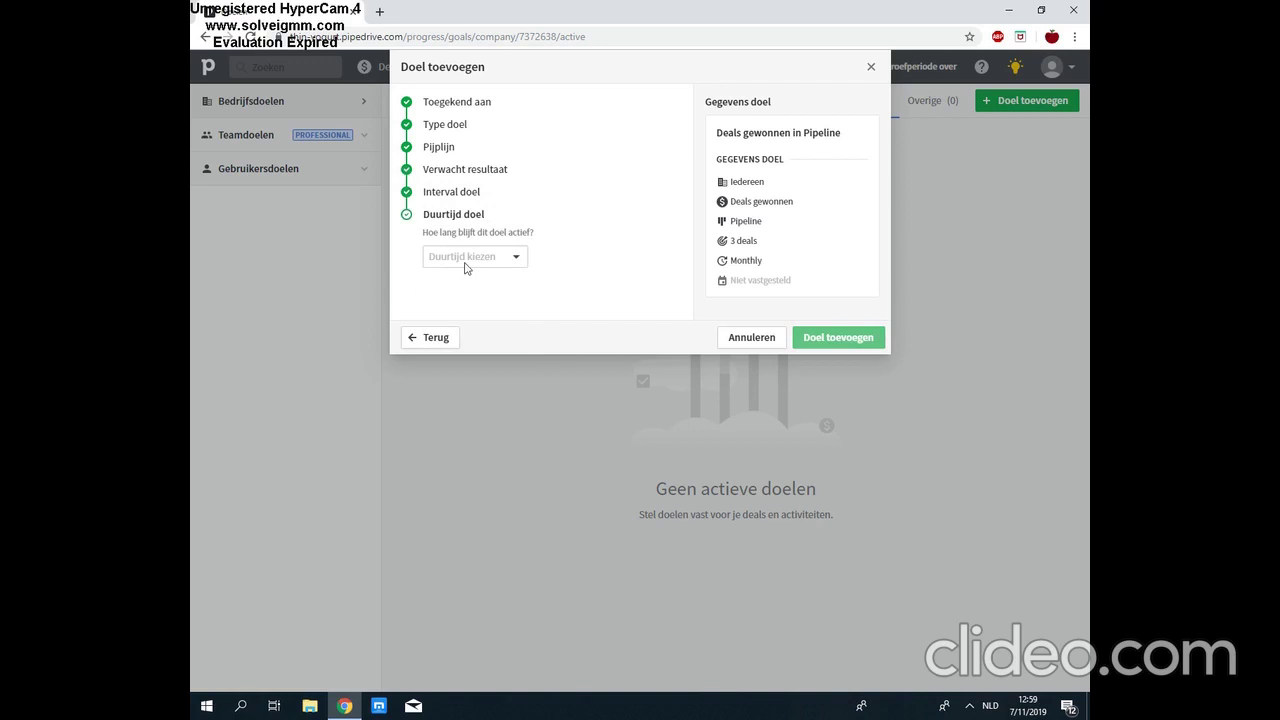
{"action": "left_click", "coordinate": [466, 262]}
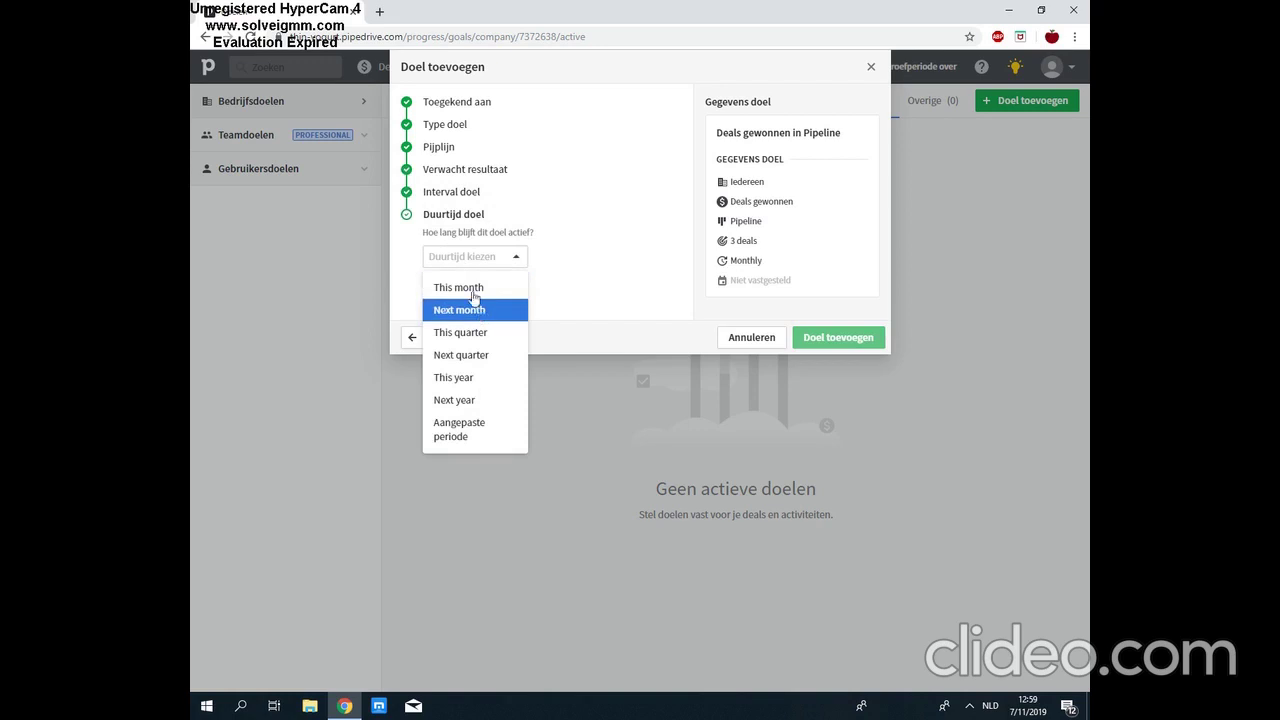
{"action": "left_click", "coordinate": [476, 288]}
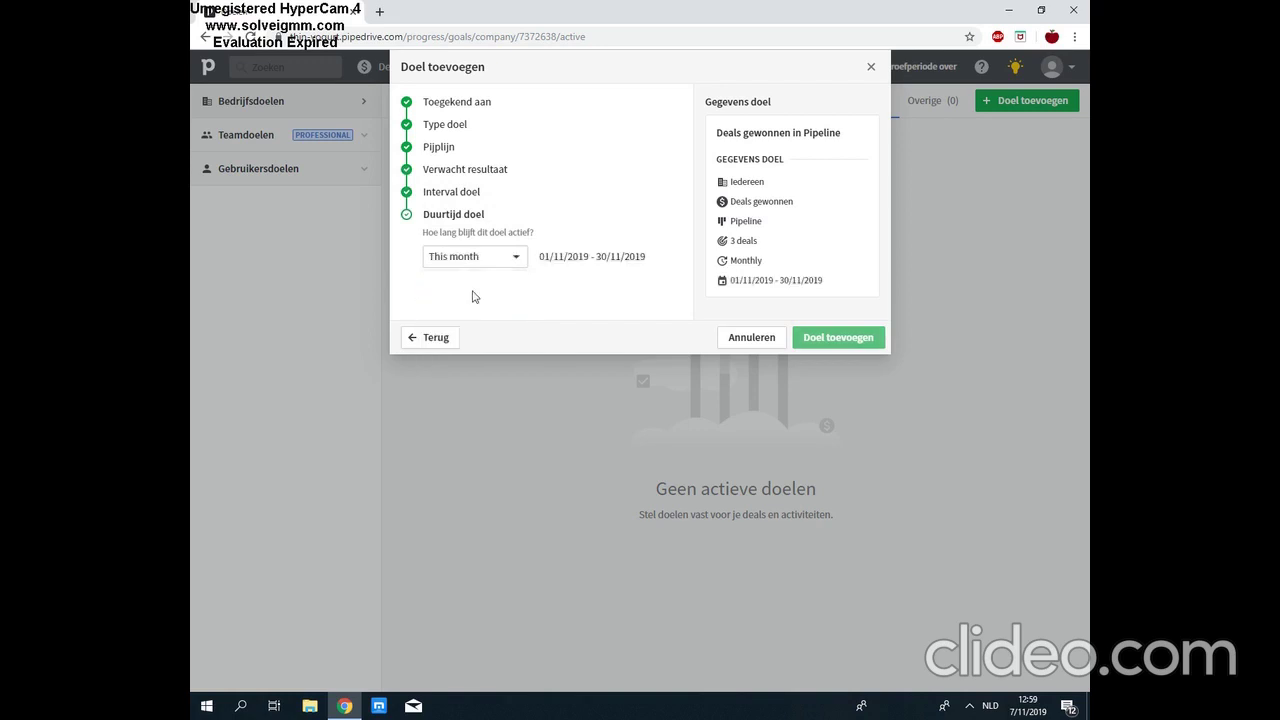
{"action": "left_click", "coordinate": [866, 340]}
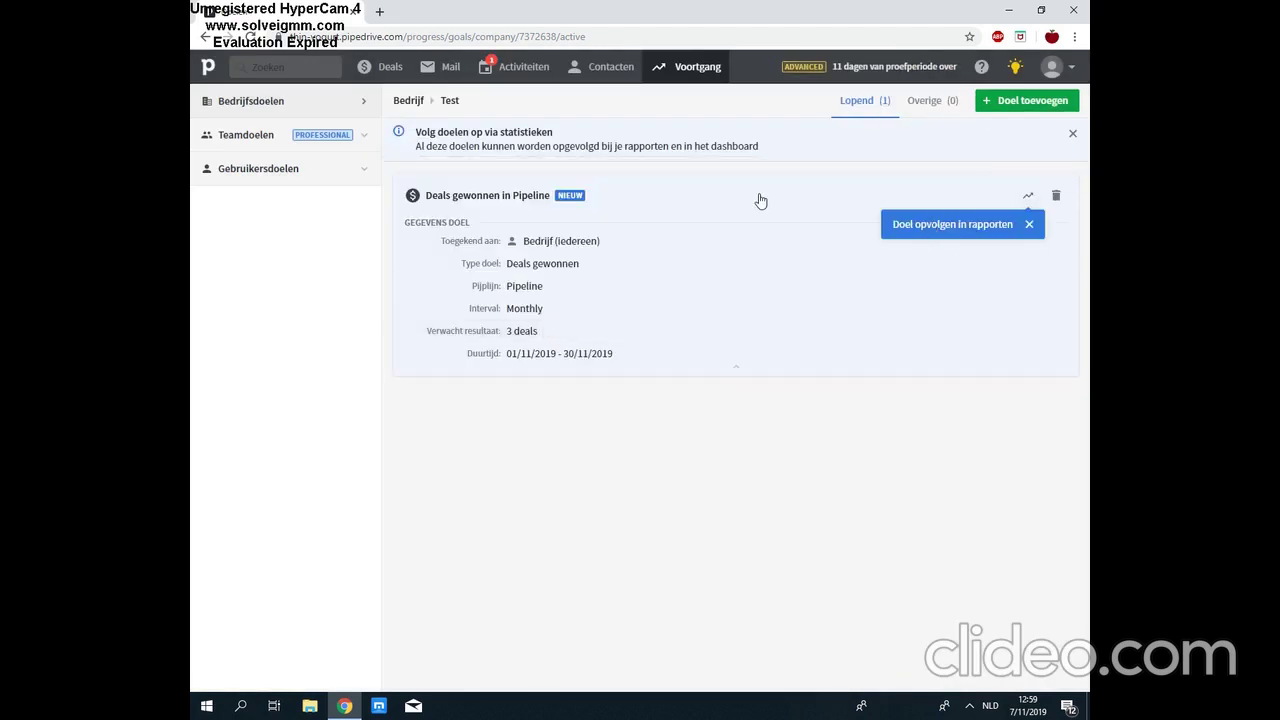
Step: Switch to the Deals pipeline board, showing stages from Lead in to Onderhandelingen
{"action": "left_click", "coordinate": [366, 68]}
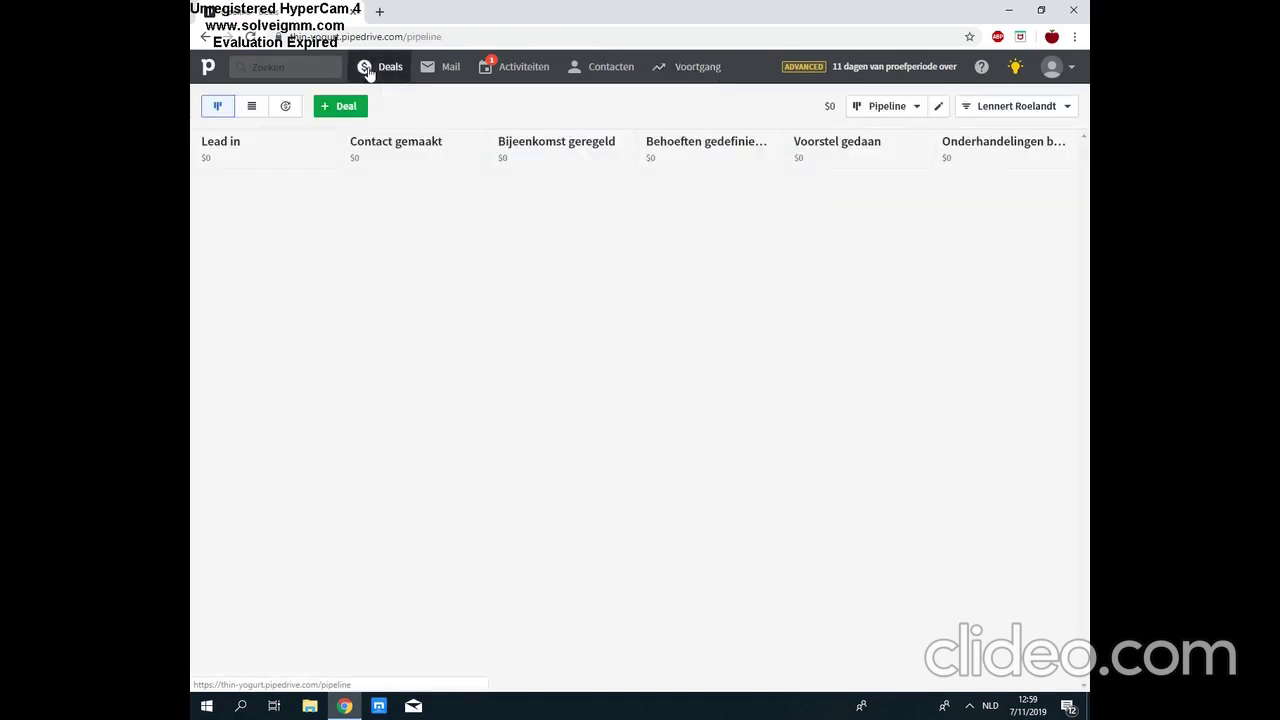